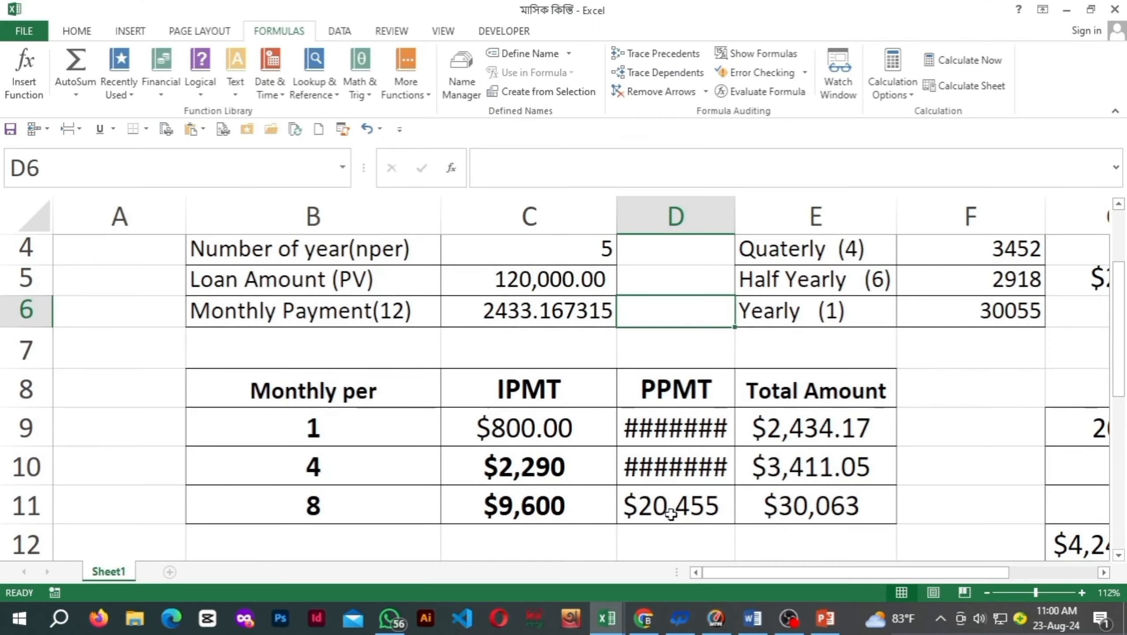
# - Clear the existing Monthly Payment formula from cell C6
pyautogui.scroll(1, 665, 510)
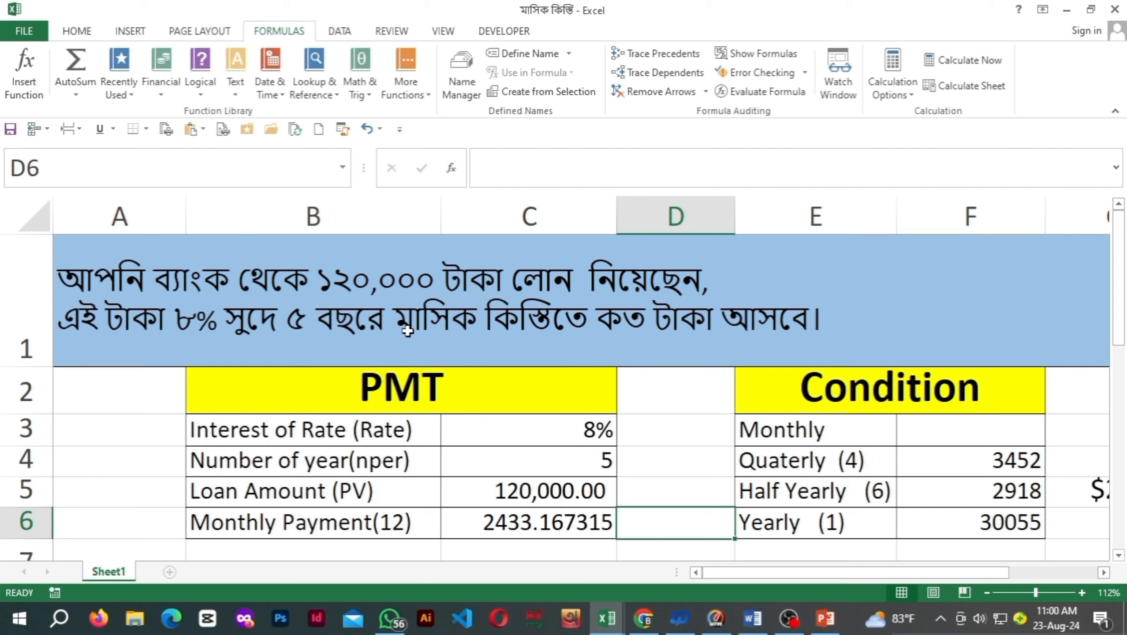
pyautogui.click(392, 296)
pyautogui.click(557, 519)
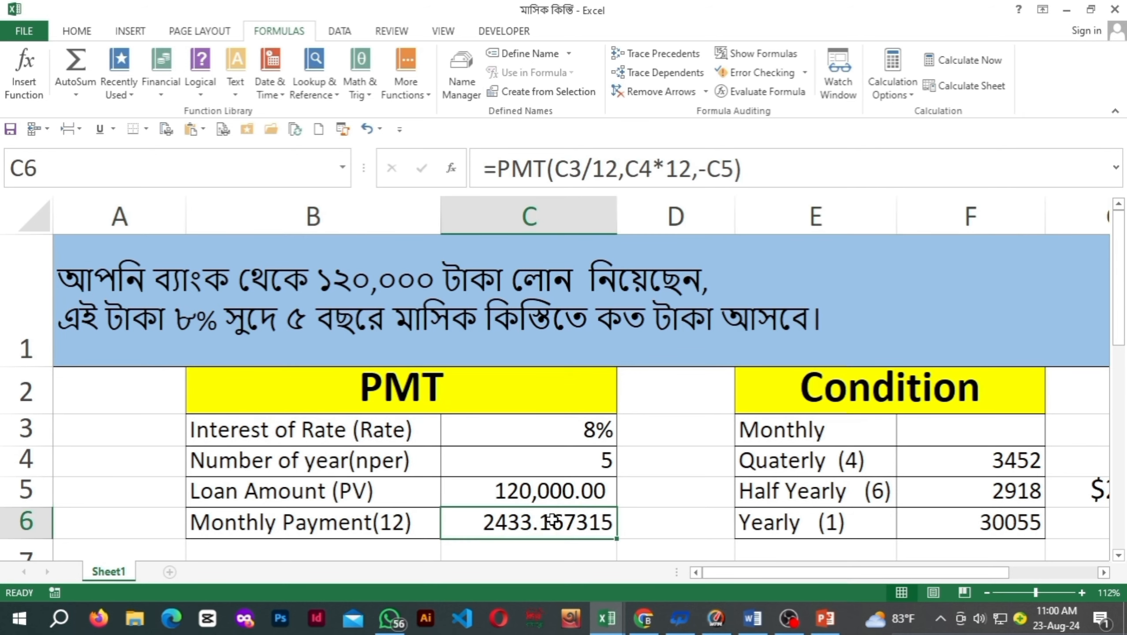
pyautogui.press('Delete')
pyautogui.click(662, 511)
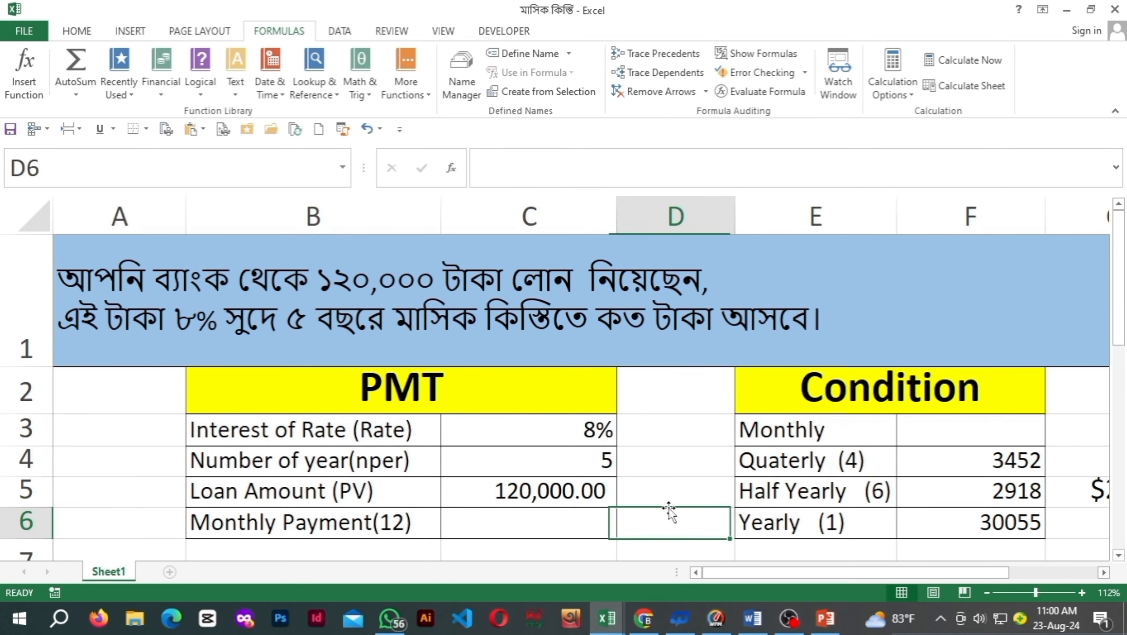
# - Start a PMT formula in C6 with the interest rate C3/12 as its rate argument
pyautogui.click(559, 525)
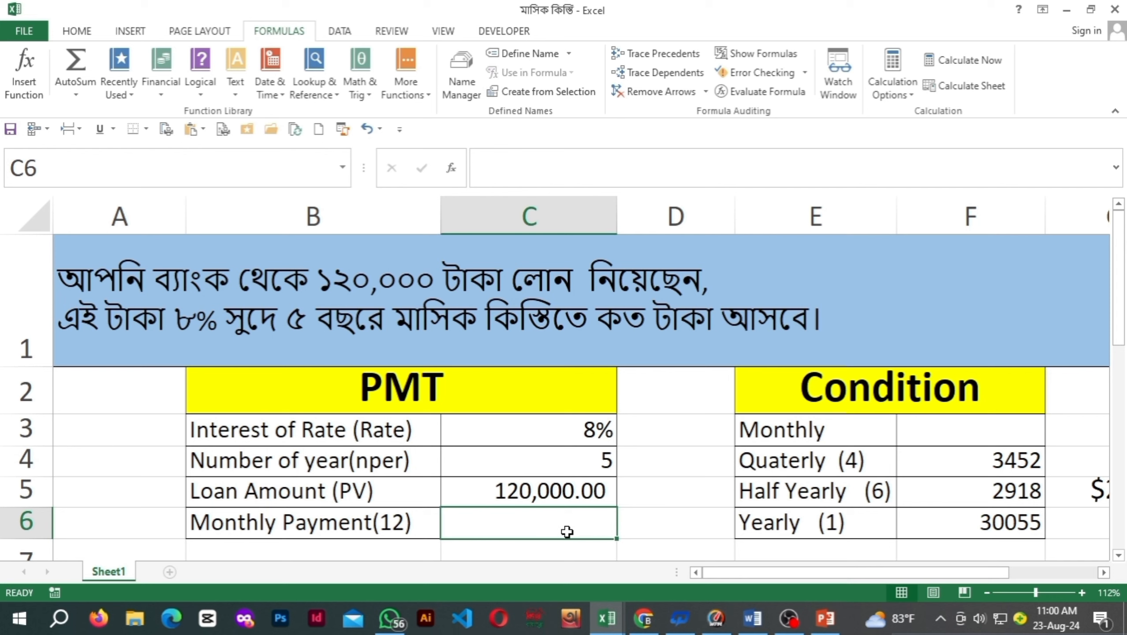
pyautogui.write('=')
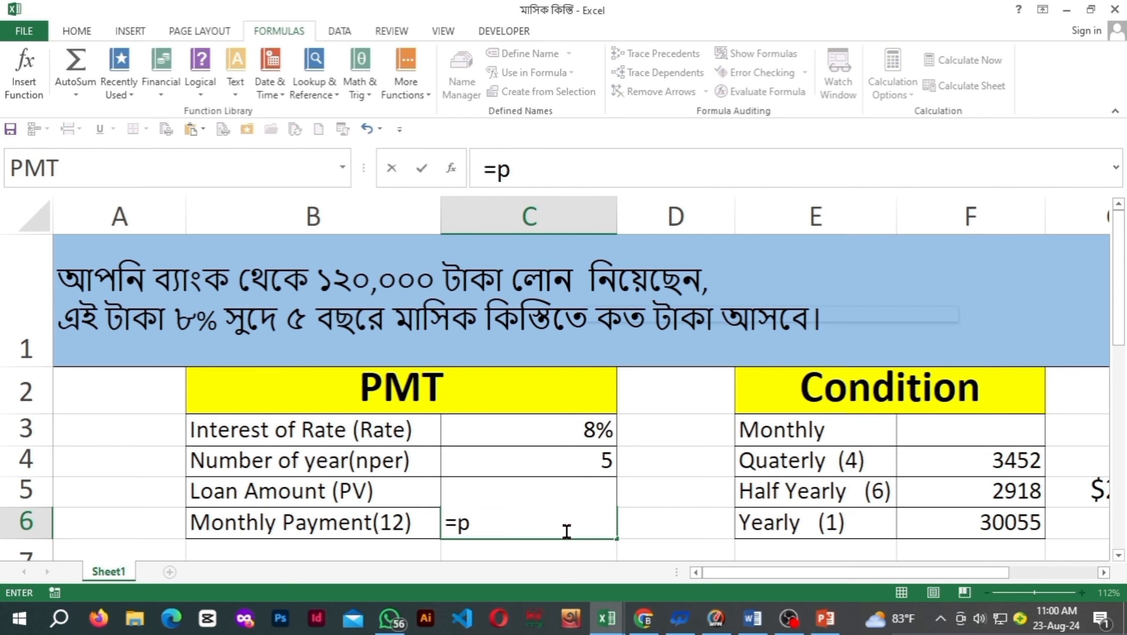
pyautogui.write('ppmt')
pyautogui.press('BackSpace')
pyautogui.press('BackSpace')
pyautogui.press('BackSpace')
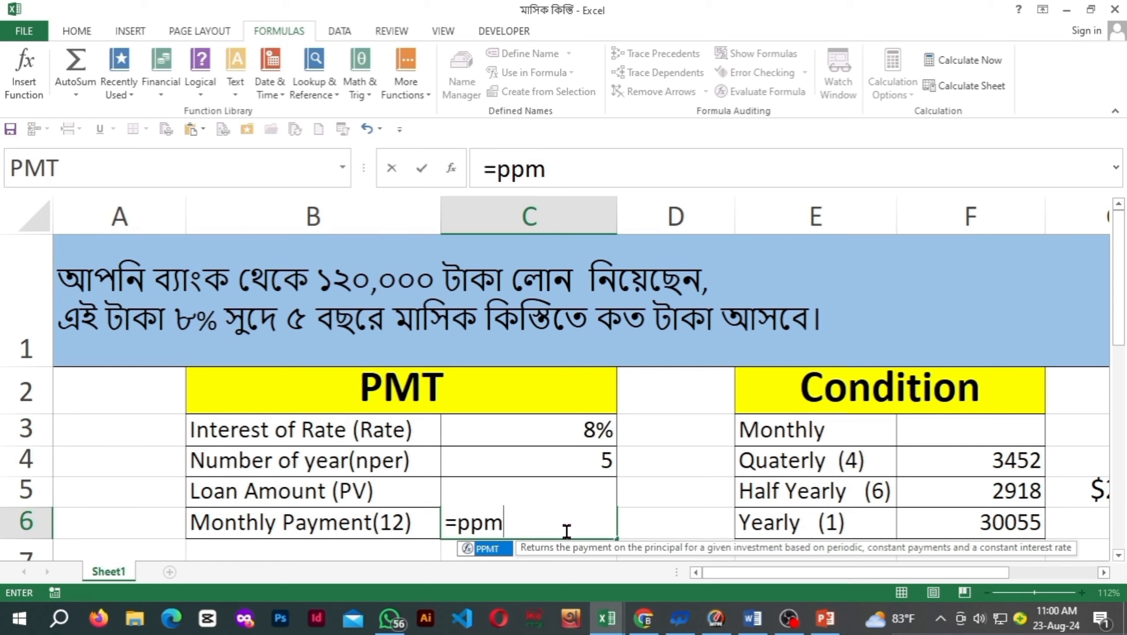
pyautogui.write('mt')
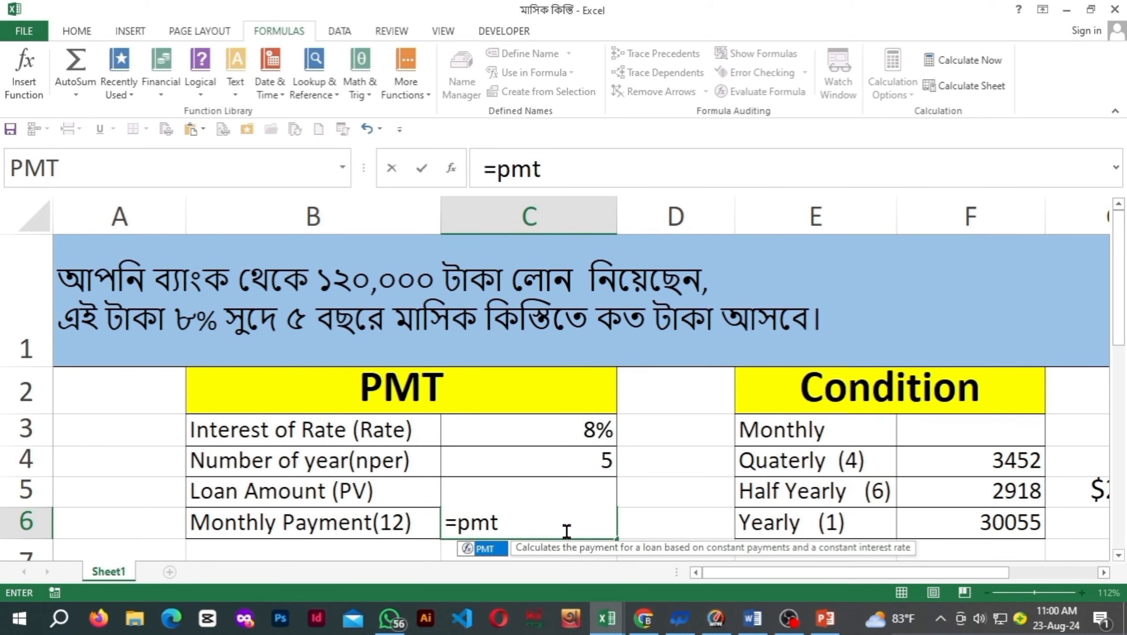
pyautogui.press('Tab')
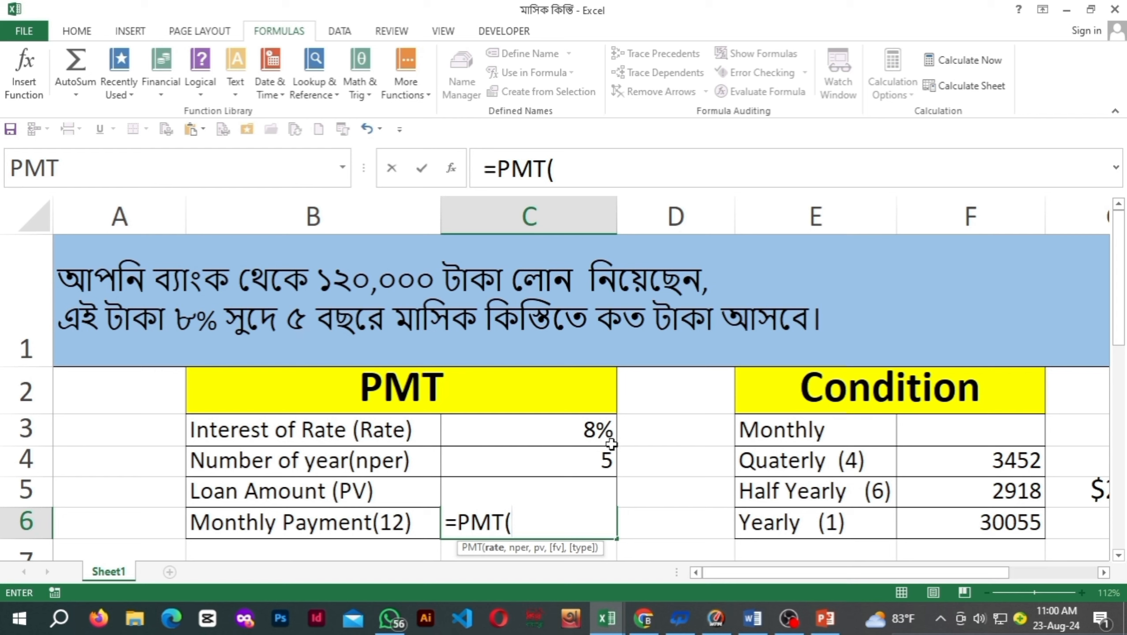
pyautogui.click(596, 429)
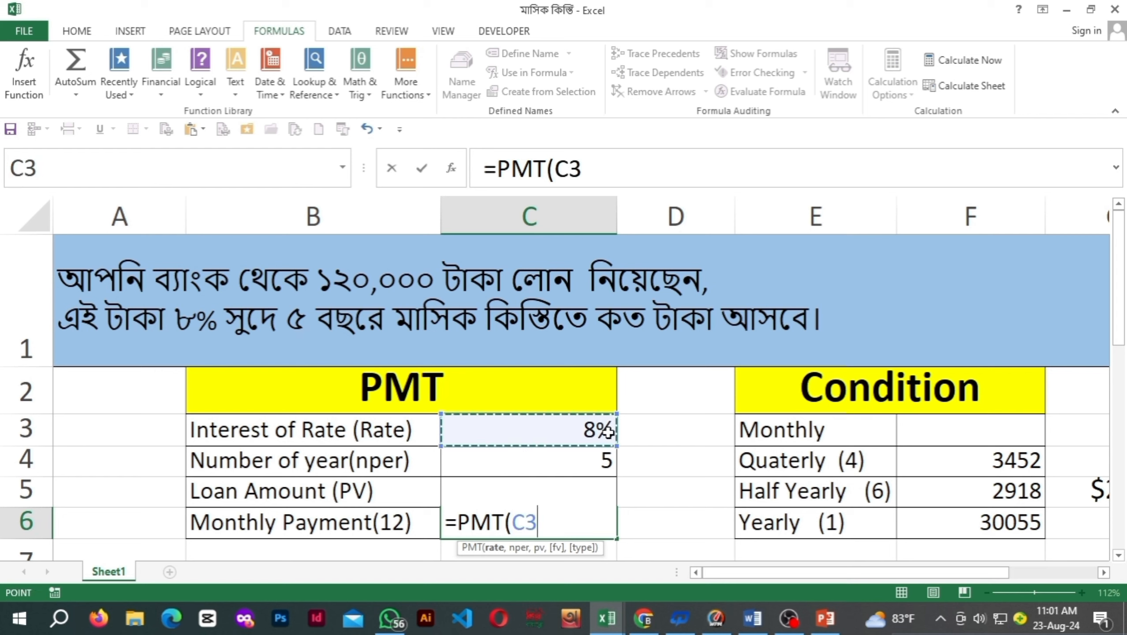
pyautogui.write('/12')
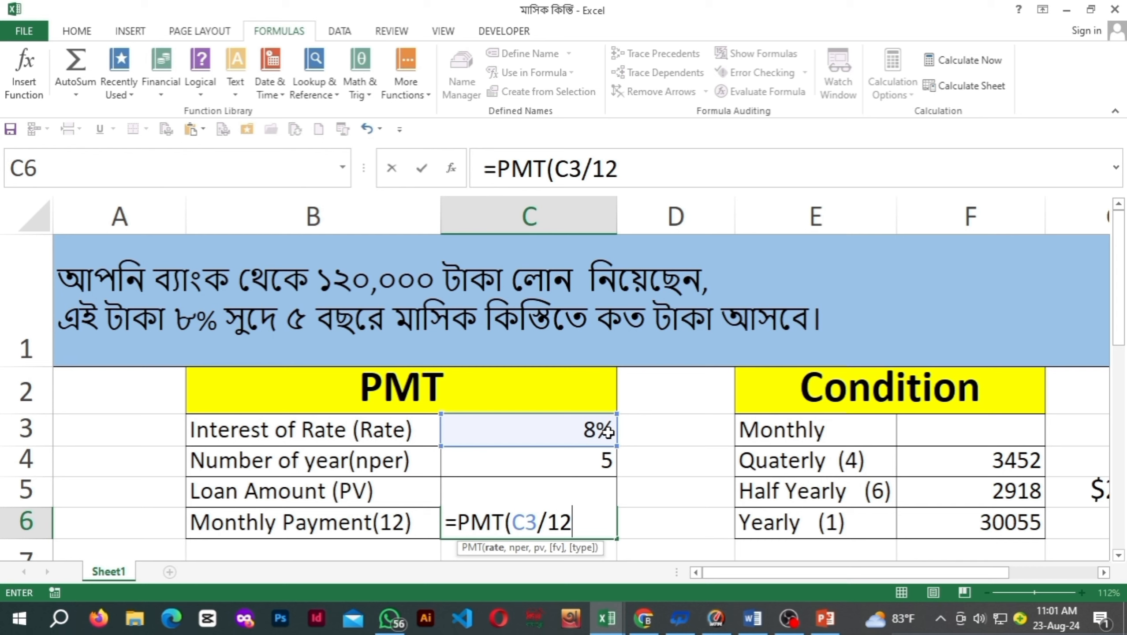
pyautogui.write(',')
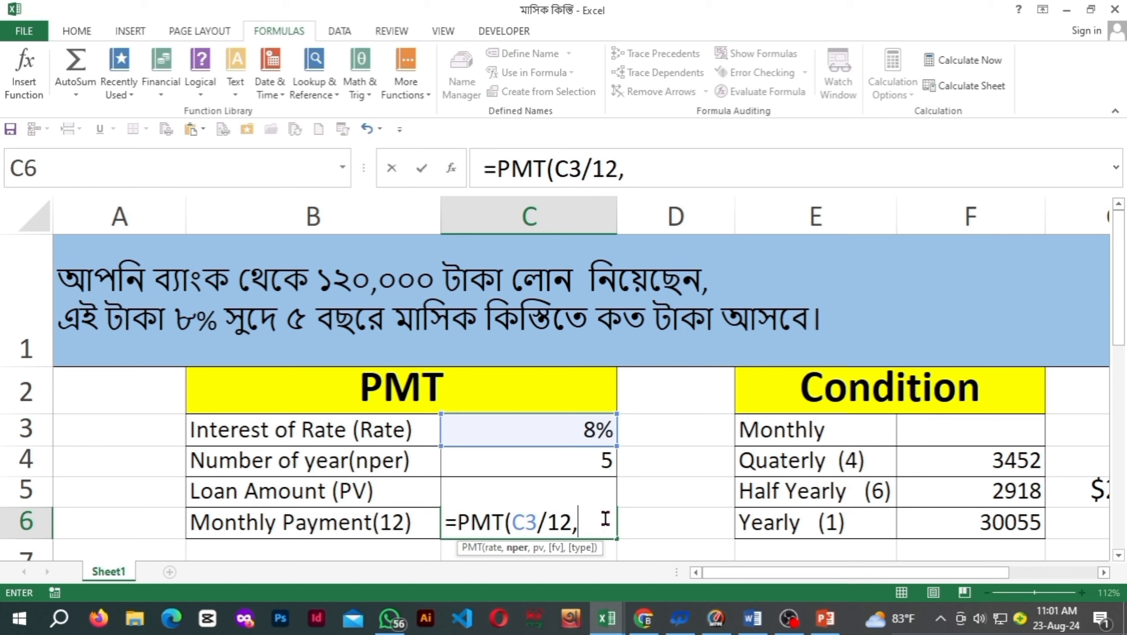
# - Complete the C6 PMT formula with C4*12 as the number of periods and -120,000 as the loan amount
pyautogui.click(581, 468)
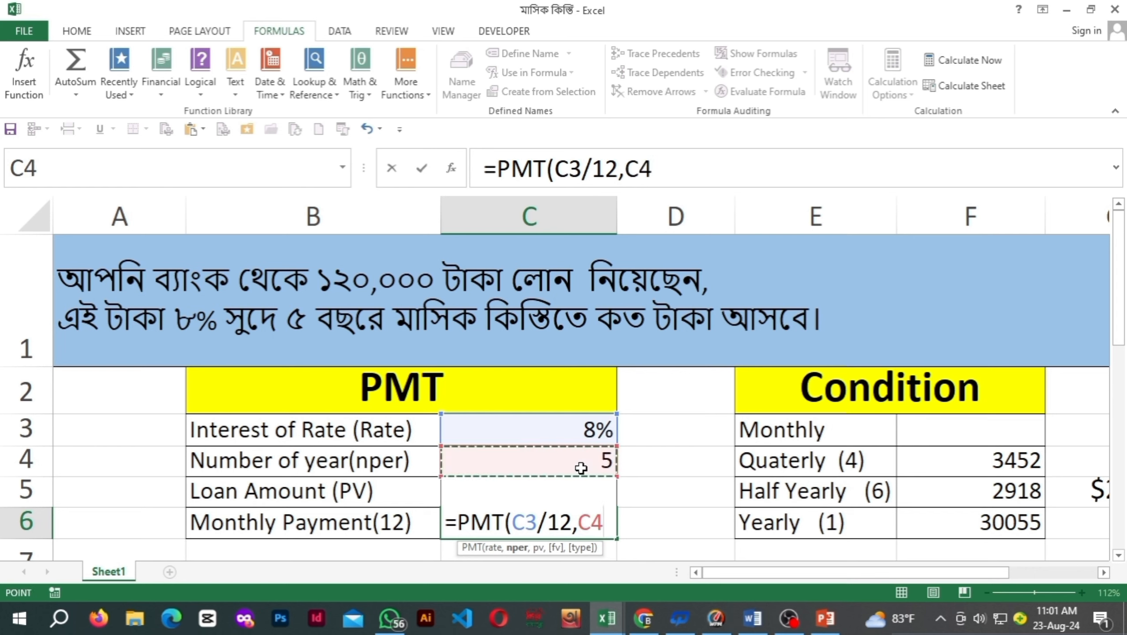
pyautogui.write('*')
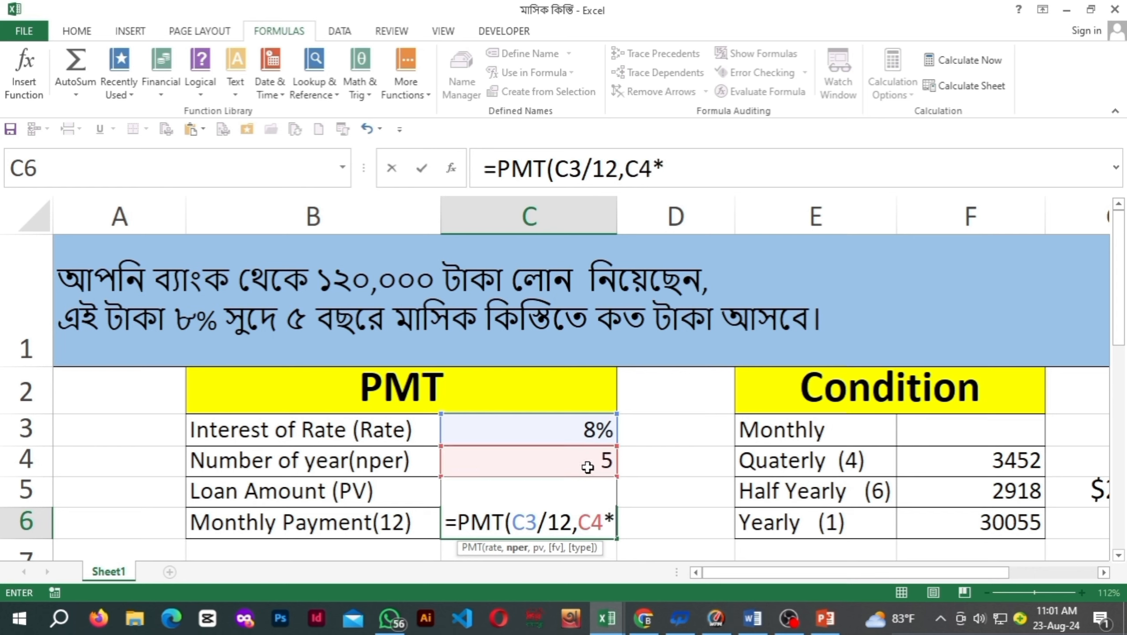
pyautogui.write('12')
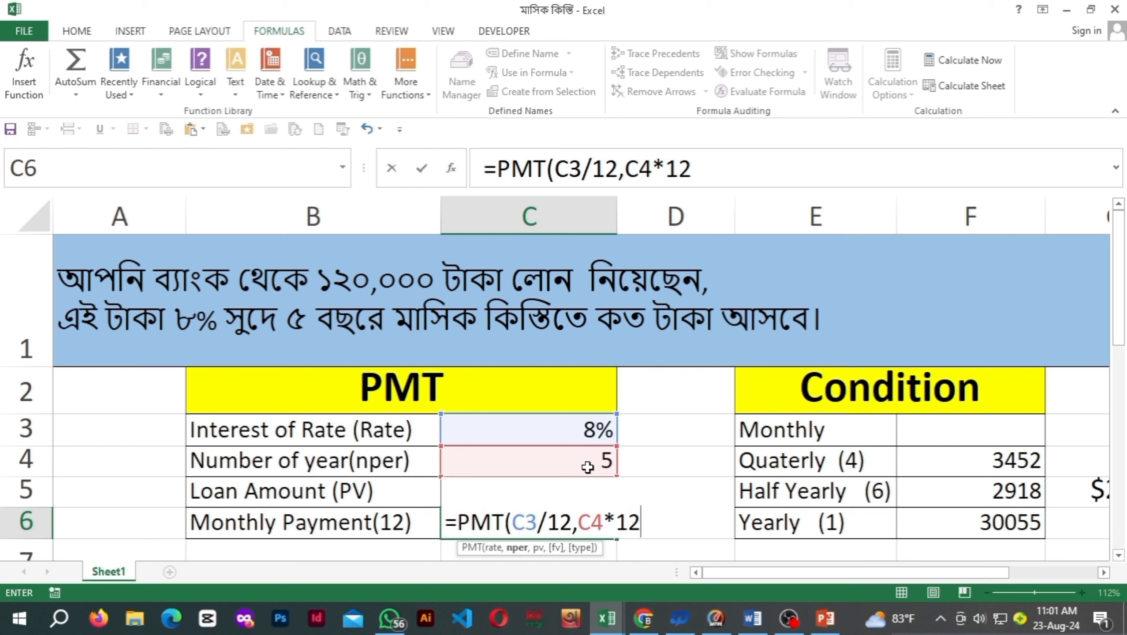
pyautogui.write(',')
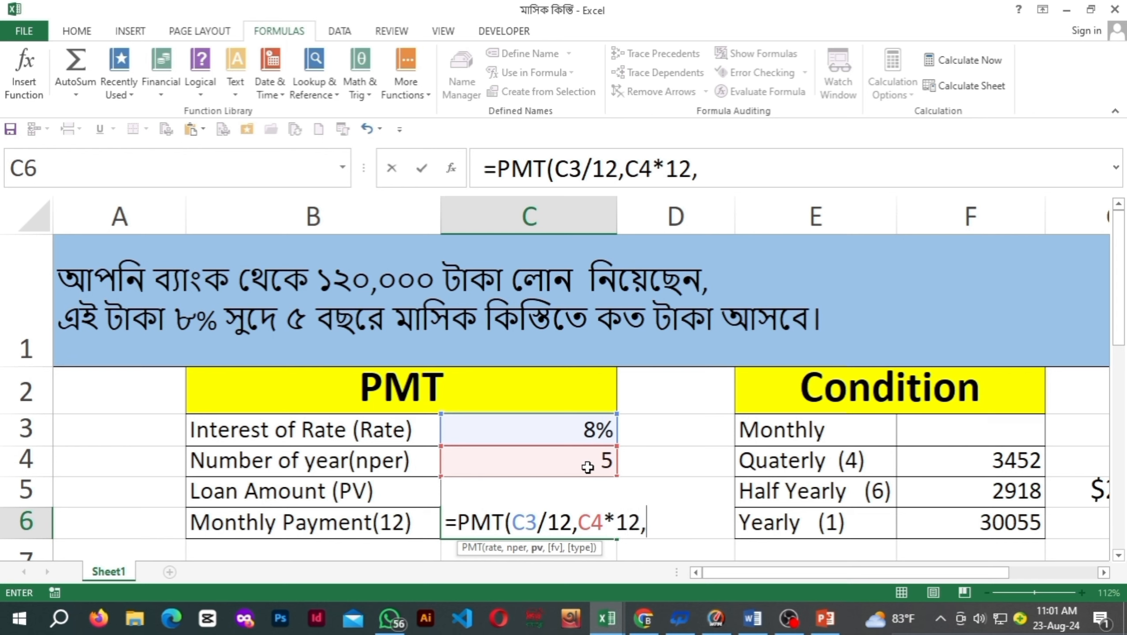
pyautogui.write('-')
pyautogui.press('F2')
pyautogui.write('120')
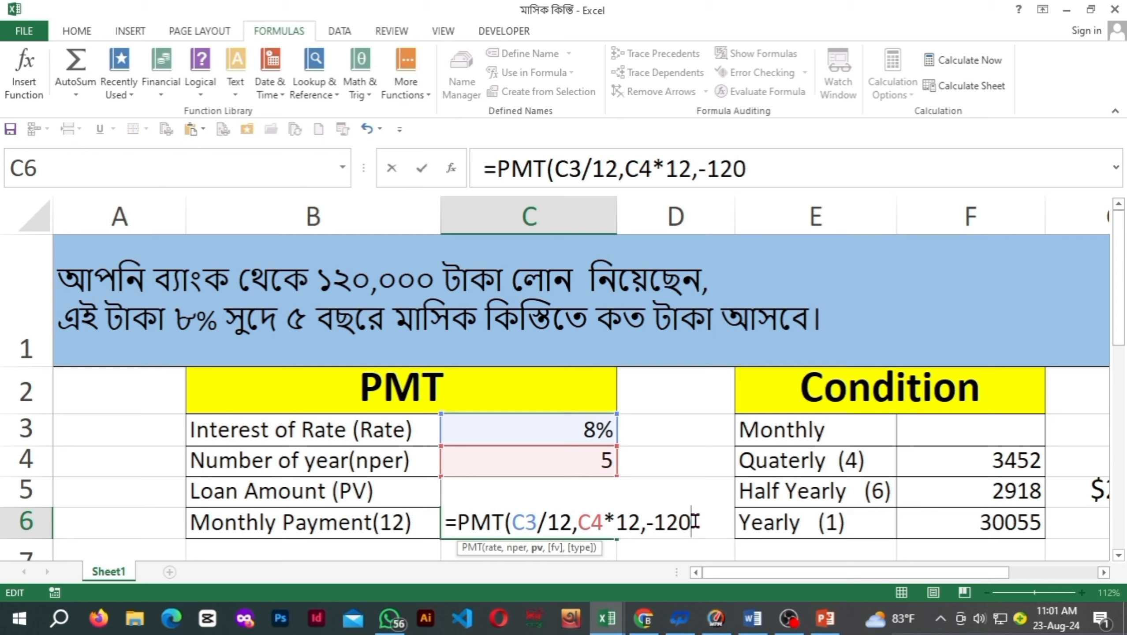
pyautogui.write(',000')
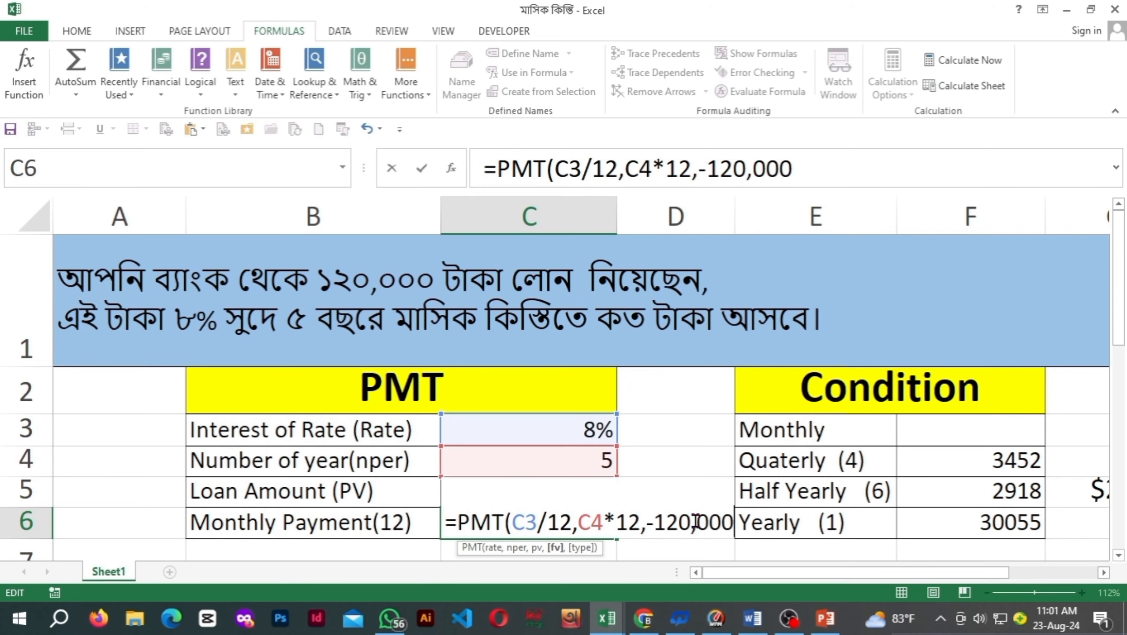
pyautogui.write(')')
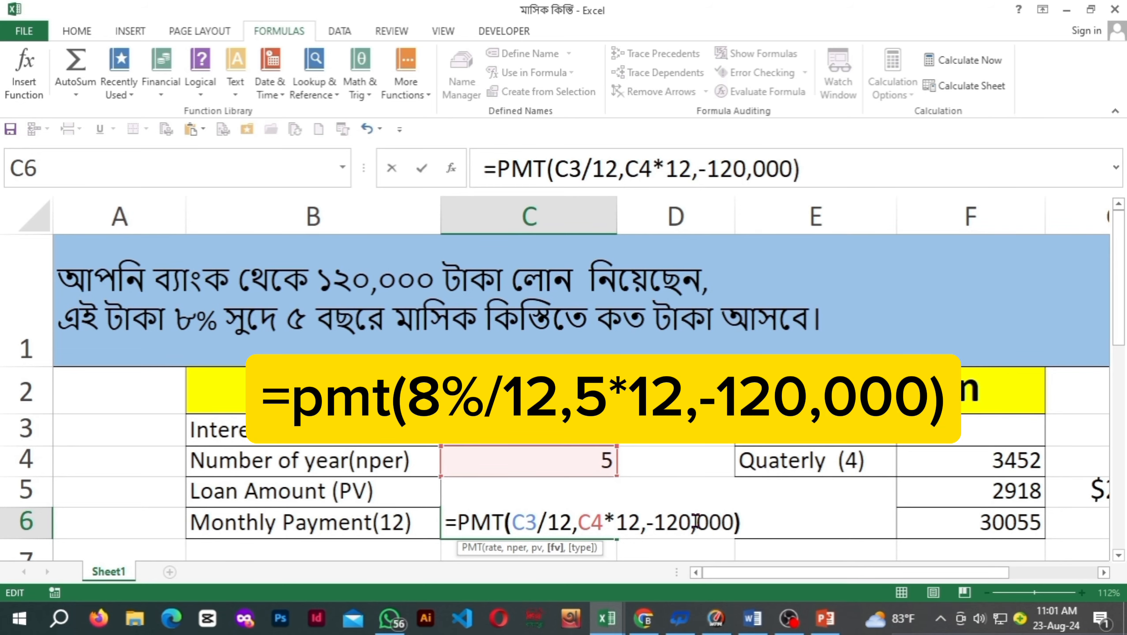
pyautogui.press('Return')
# - Edit the PMT formula in C6 so its loan amount reads -12000 without a comma separator
pyautogui.click(596, 388)
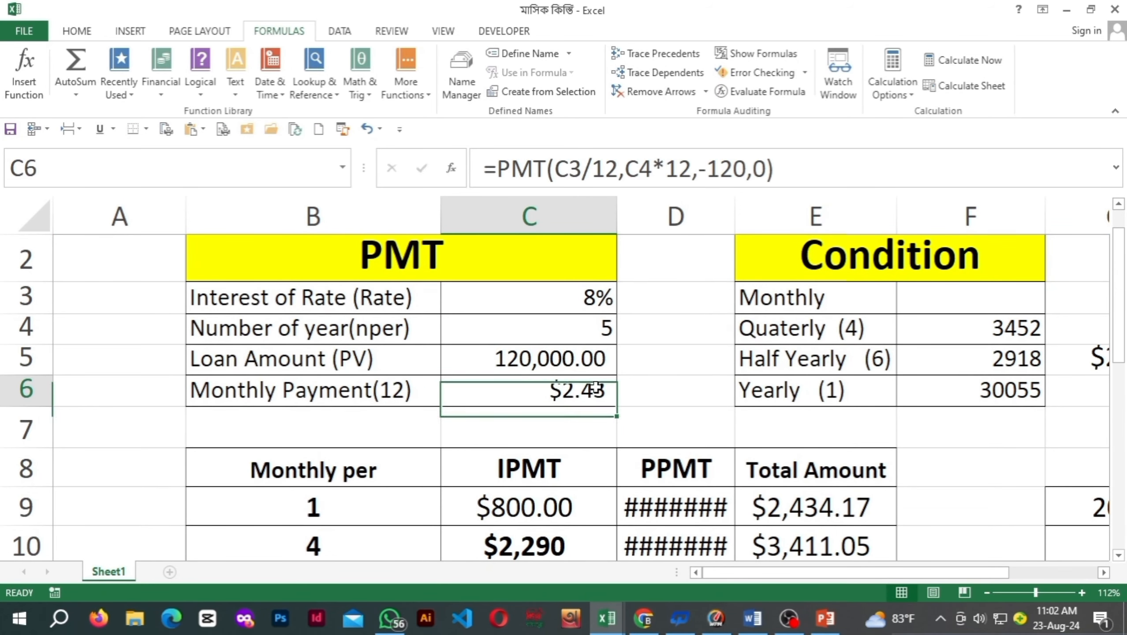
pyautogui.scroll(1, 596, 388)
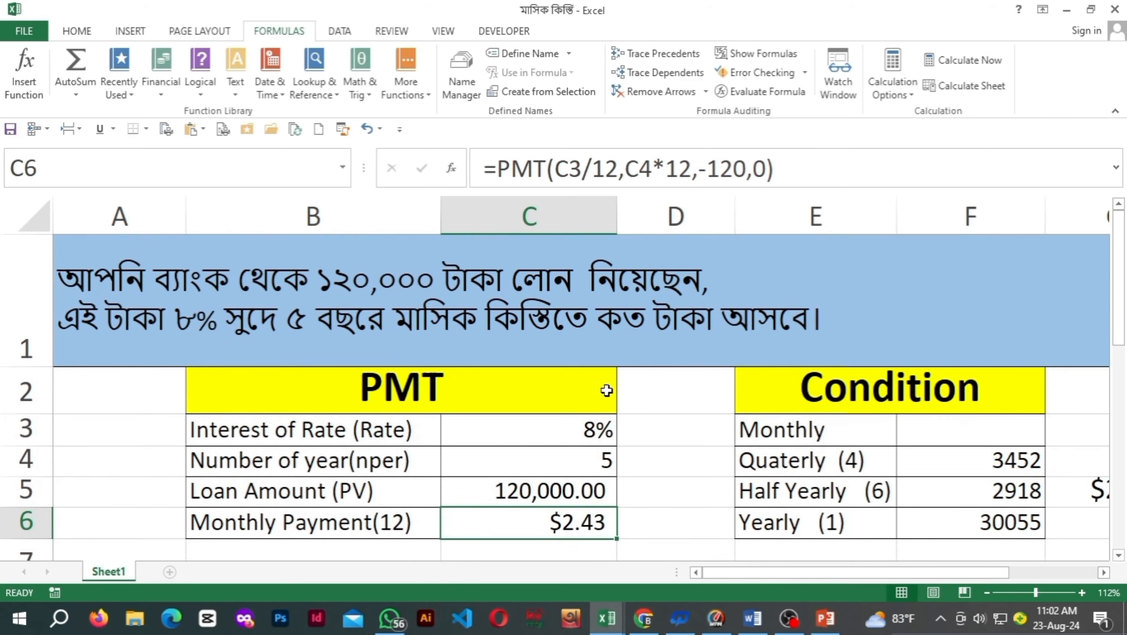
pyautogui.click(755, 169)
pyautogui.press('BackSpace')
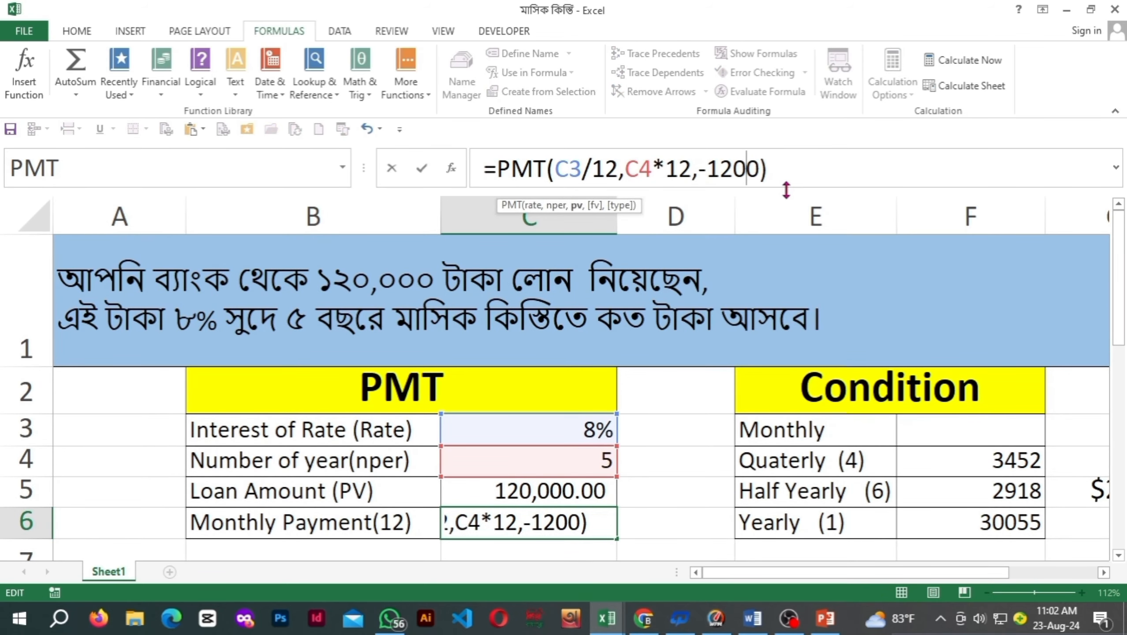
pyautogui.write('0')
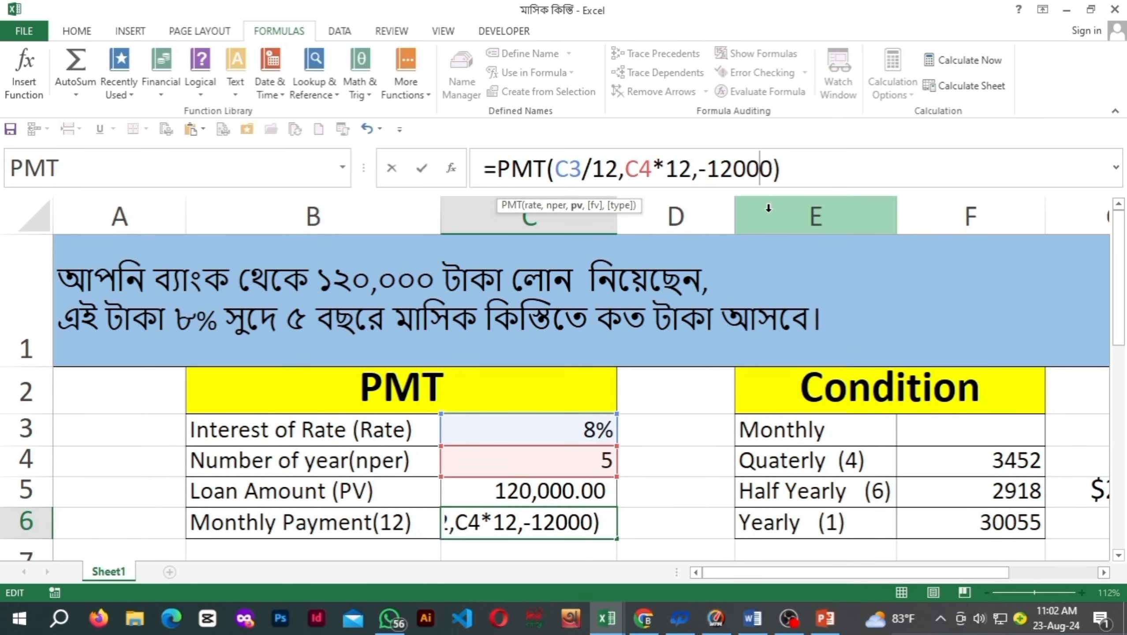
pyautogui.press('Return')
pyautogui.click(593, 334)
pyautogui.scroll(1, 630, 407)
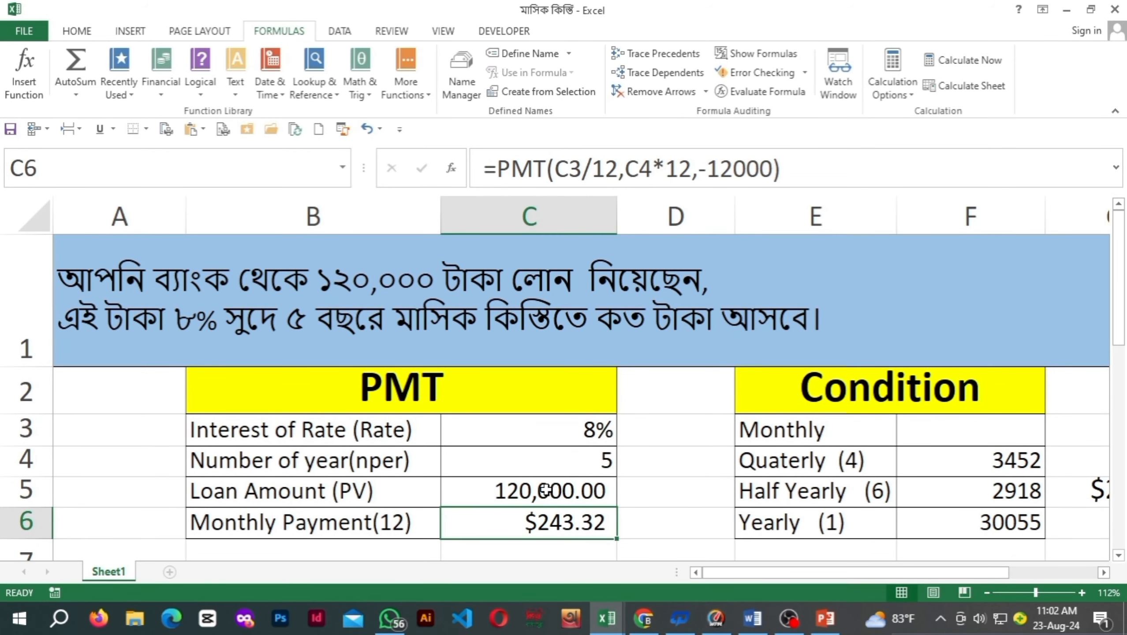
# - Set the number format of the Monthly Payment cell C6 to General
pyautogui.click(577, 473)
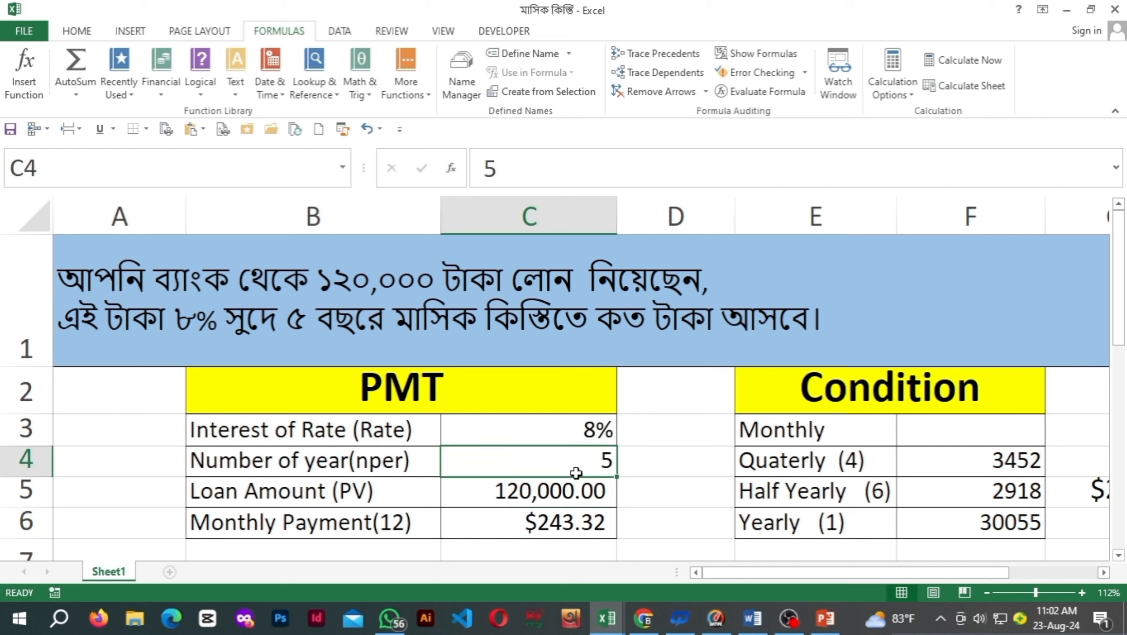
pyautogui.click(562, 528)
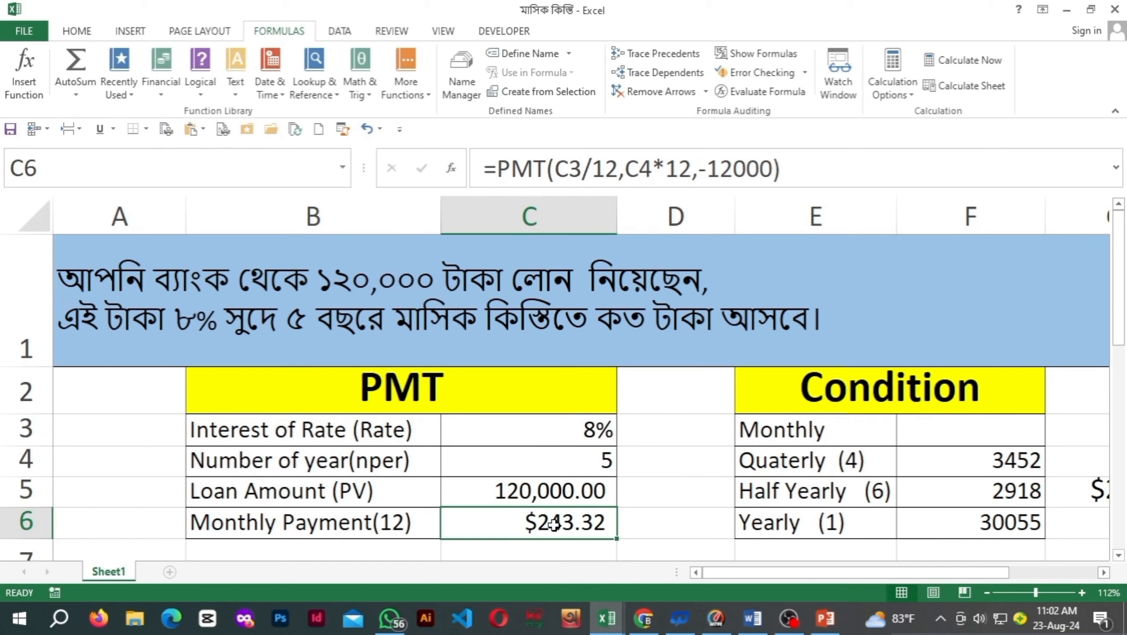
pyautogui.click(90, 37)
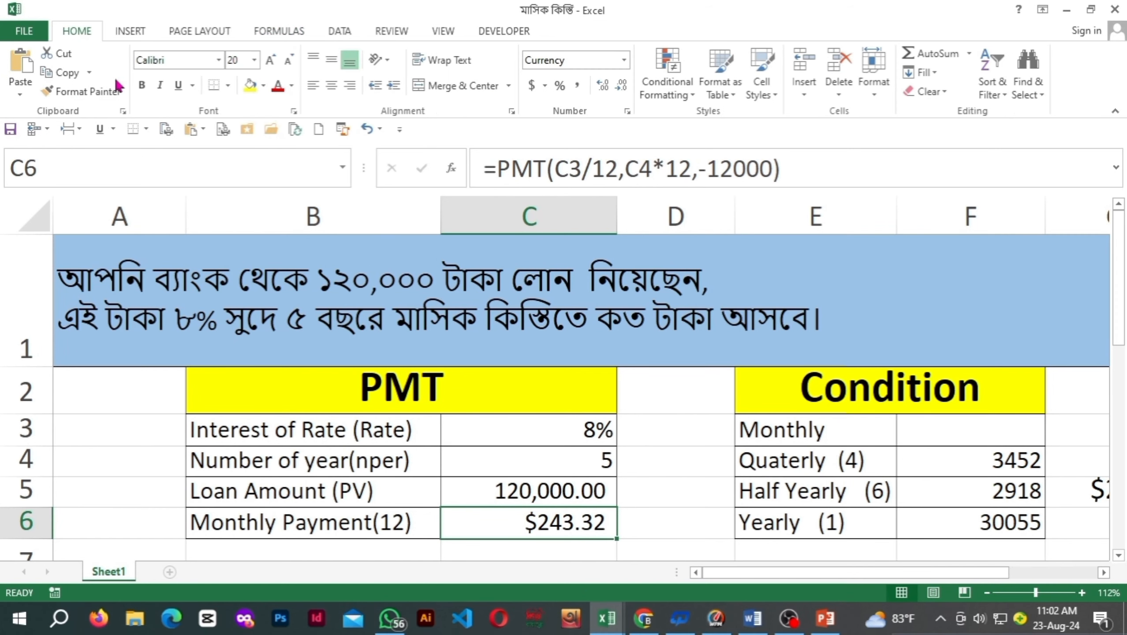
pyautogui.click(624, 60)
pyautogui.click(605, 84)
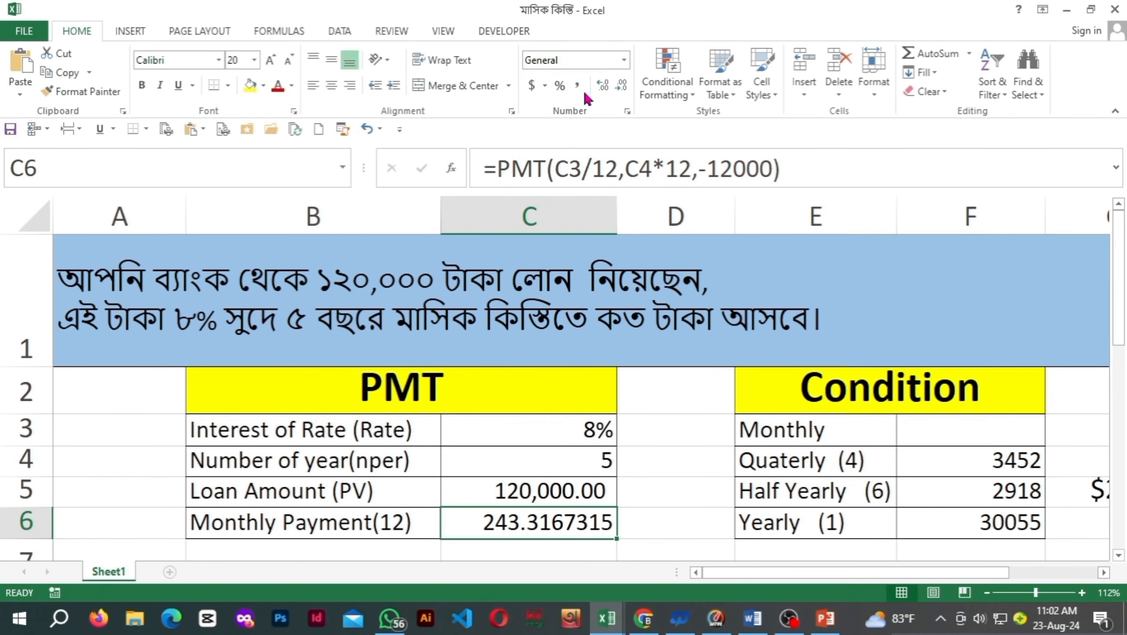
# - Reduce the decimals of the Monthly Payment in C6 until it displays as a whole number
pyautogui.click(622, 89)
pyautogui.click(622, 89)
pyautogui.click(621, 89)
pyautogui.click(622, 89)
pyautogui.click(621, 89)
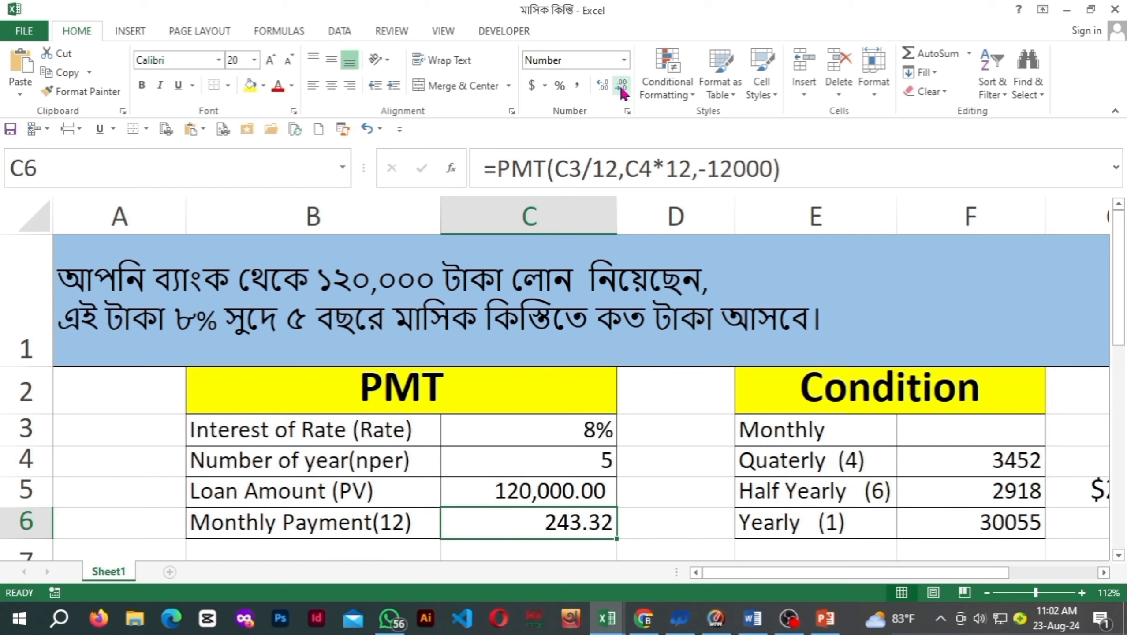
pyautogui.click(622, 90)
pyautogui.click(621, 89)
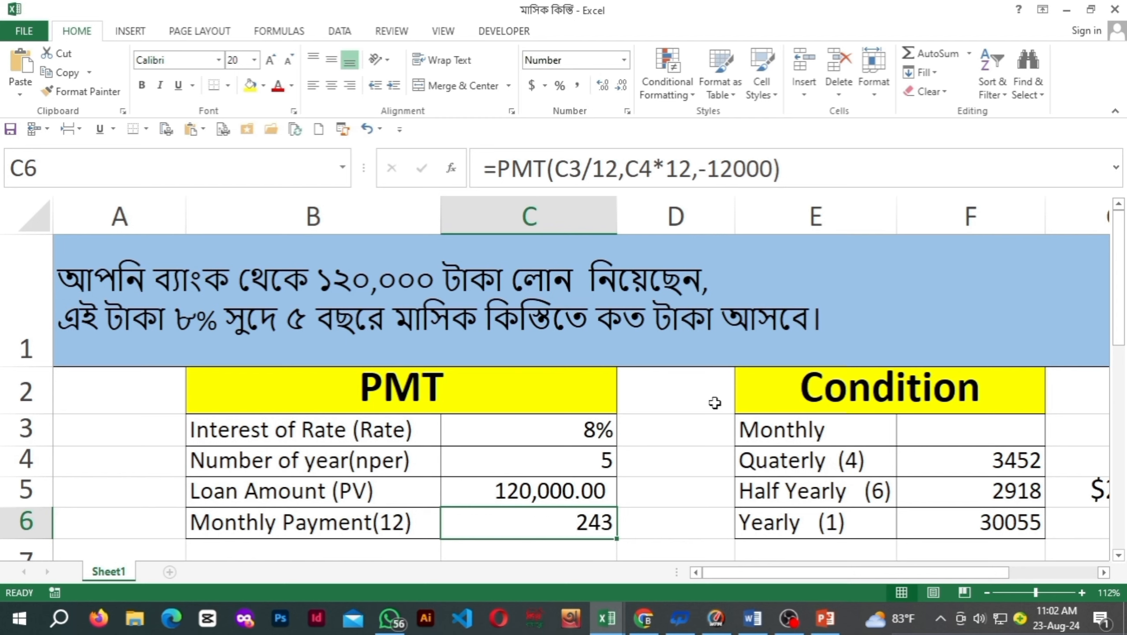
pyautogui.click(659, 559)
pyautogui.click(592, 524)
pyautogui.click(1014, 443)
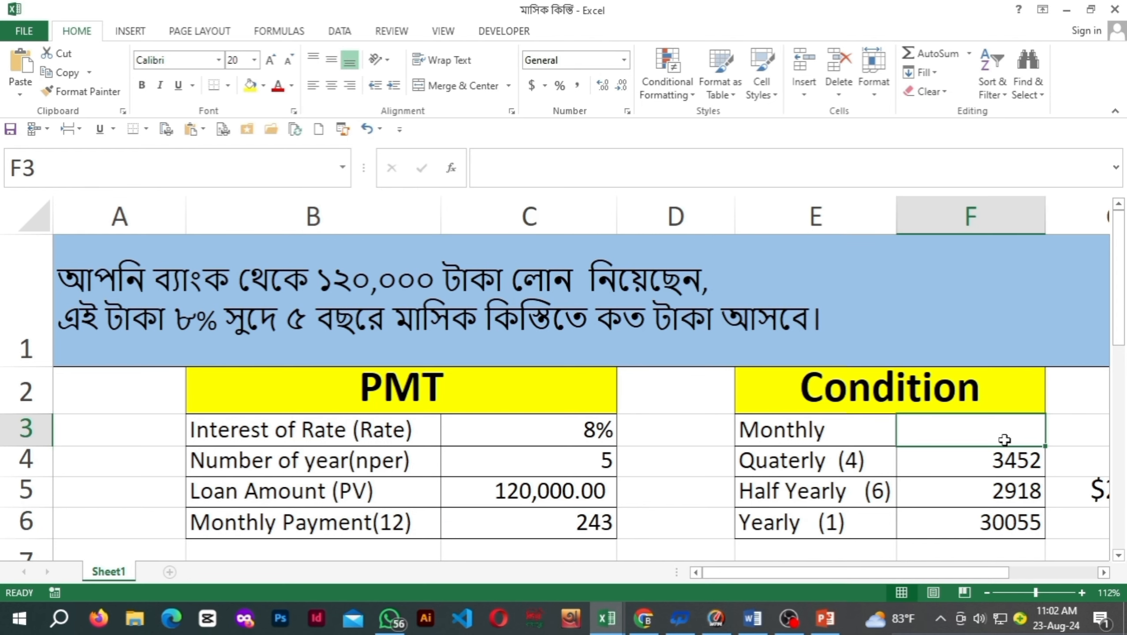
pyautogui.click(526, 529)
pyautogui.click(978, 436)
# - Clear the existing quarterly payment formula from cell F4
pyautogui.click(957, 469)
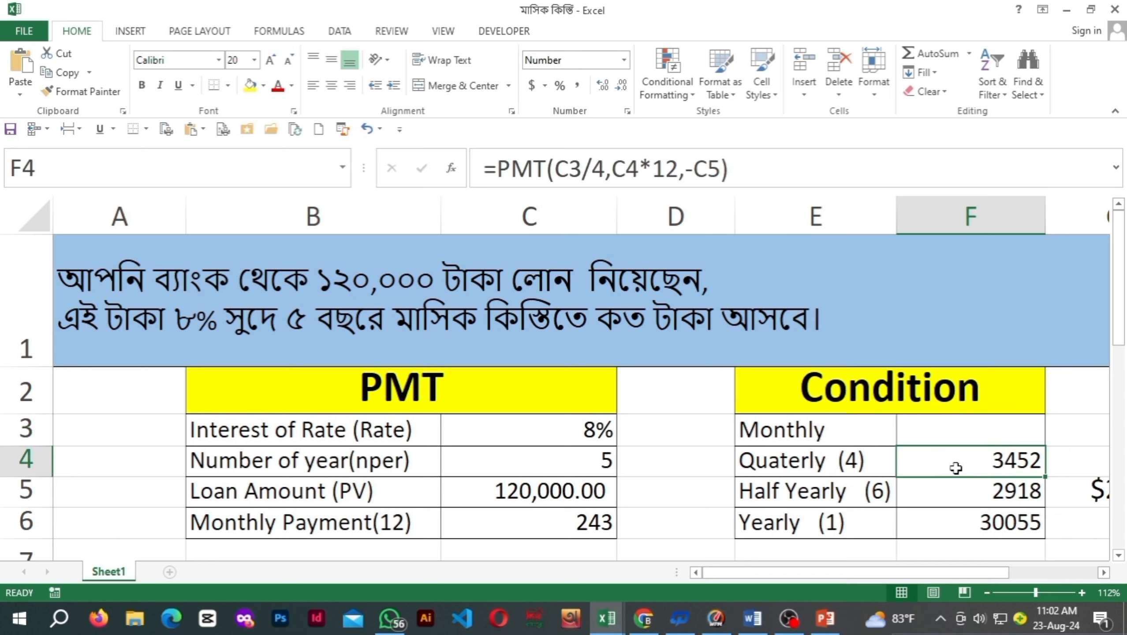
pyautogui.press('BackSpace')
pyautogui.click(956, 547)
# - Enter the quarterly payment formula =PMT(C3/4,C4*12,-C5) in cell F4
pyautogui.click(956, 460)
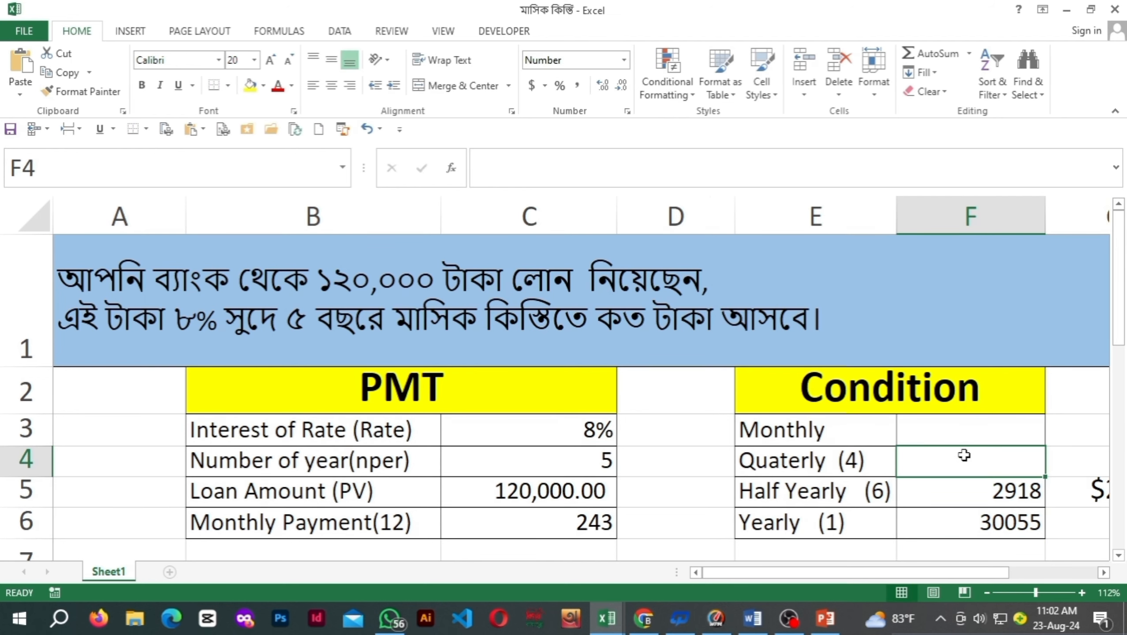
pyautogui.write('=pmt(')
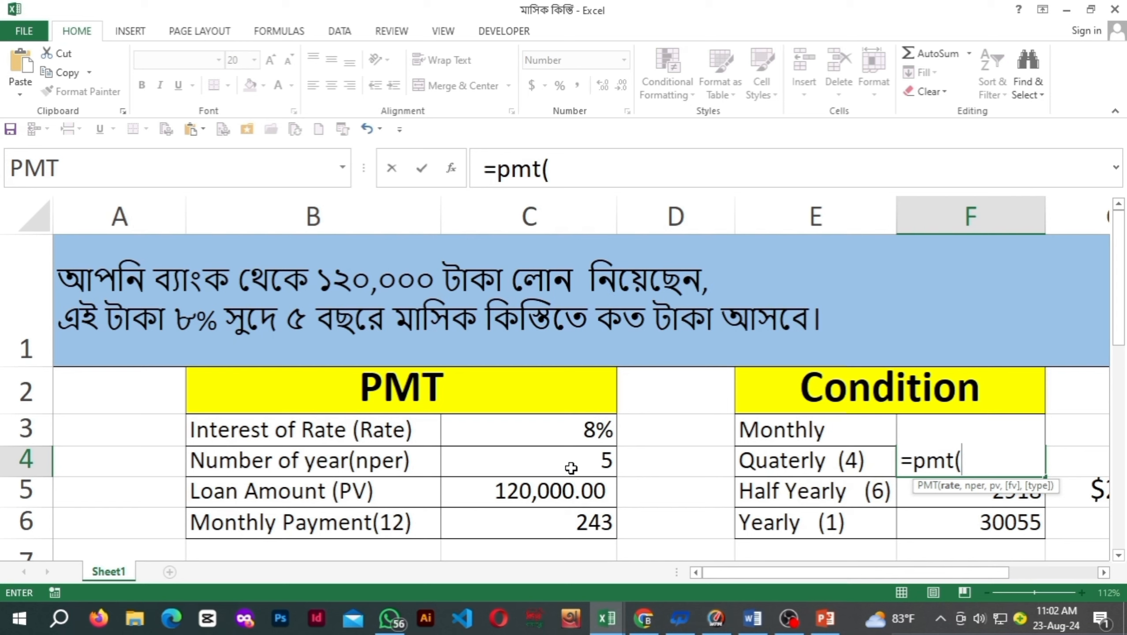
pyautogui.click(588, 429)
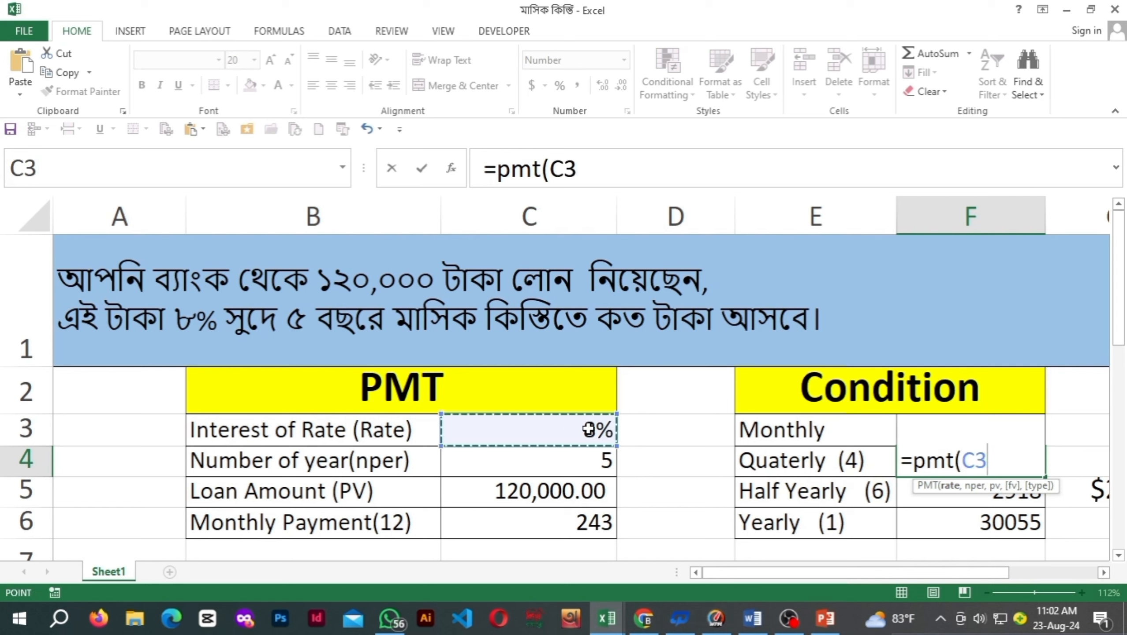
pyautogui.write('/')
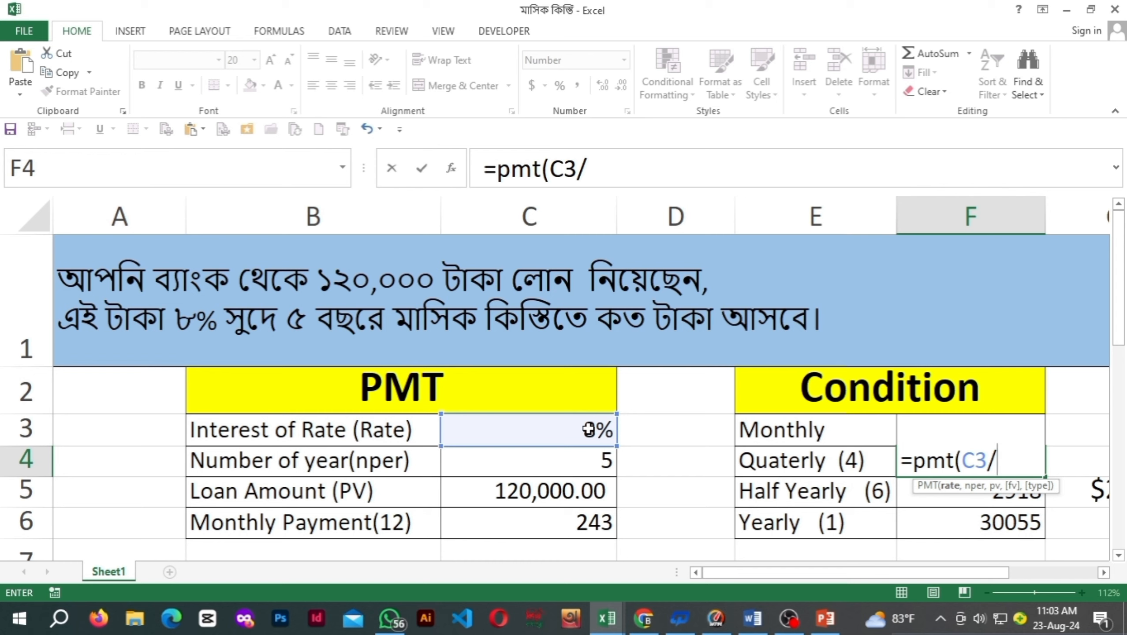
pyautogui.write('4')
pyautogui.write(',')
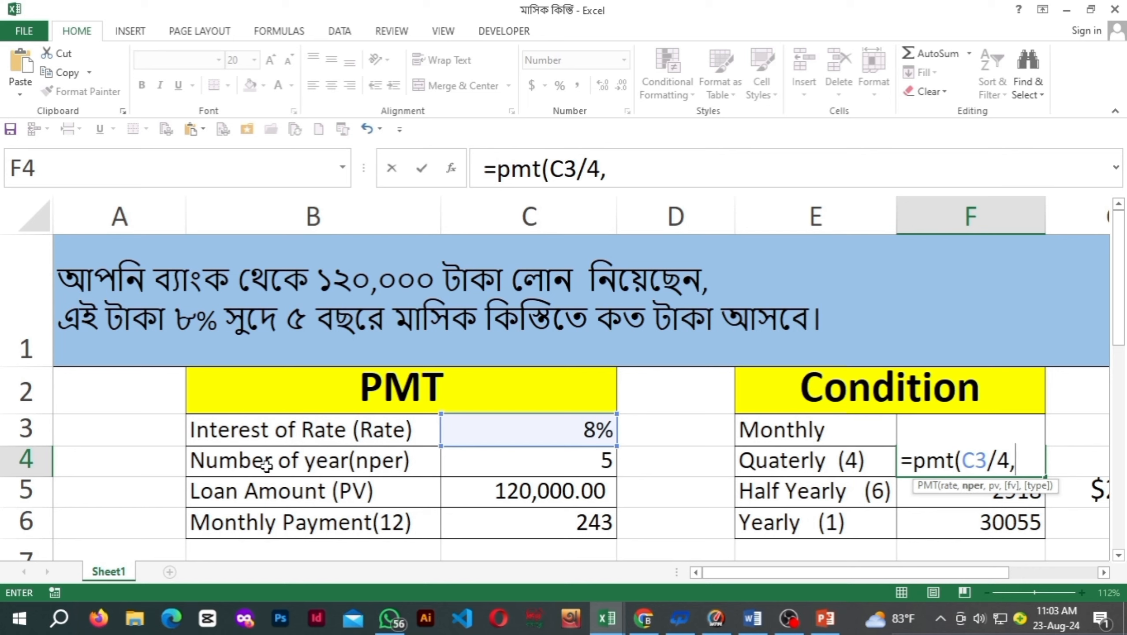
pyautogui.click(509, 465)
pyautogui.write('*12,-')
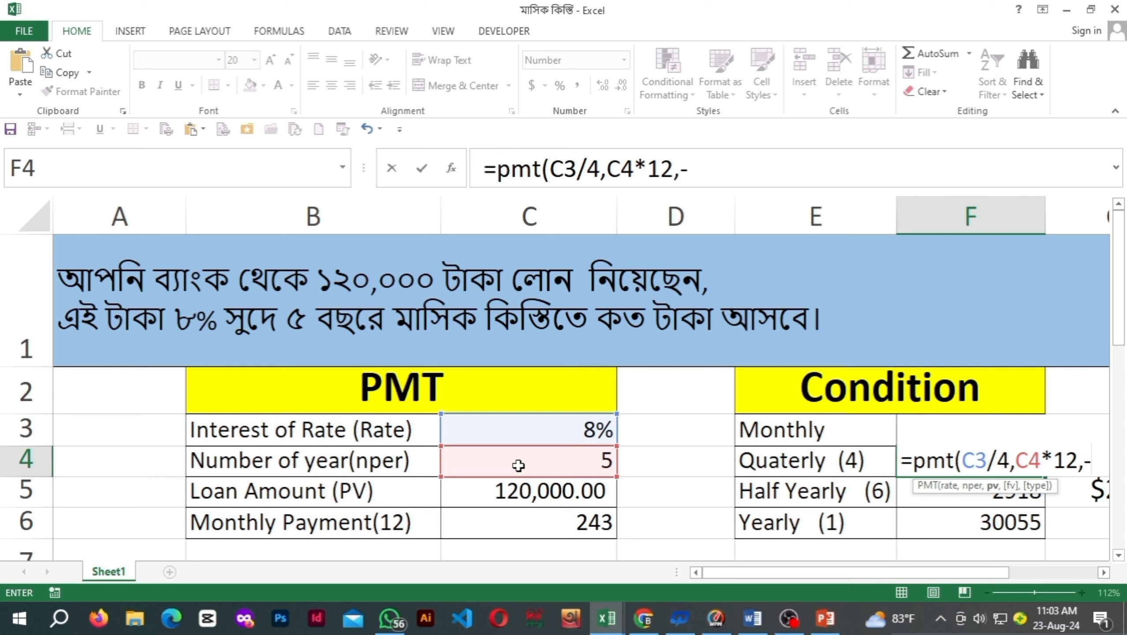
pyautogui.click(534, 494)
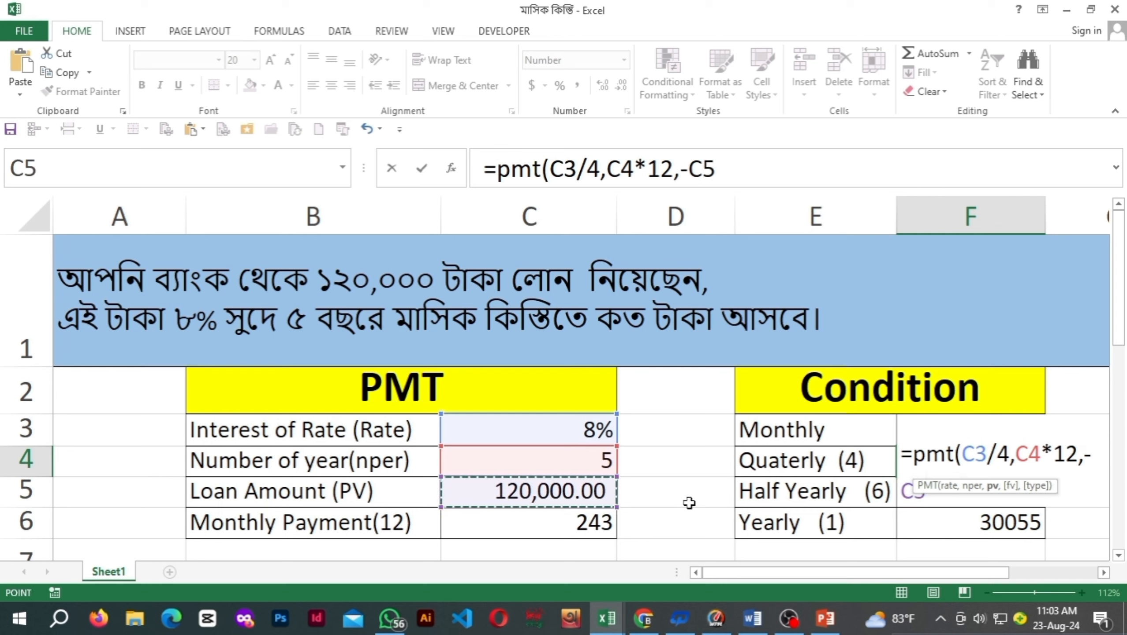
pyautogui.write(')')
pyautogui.press('Return')
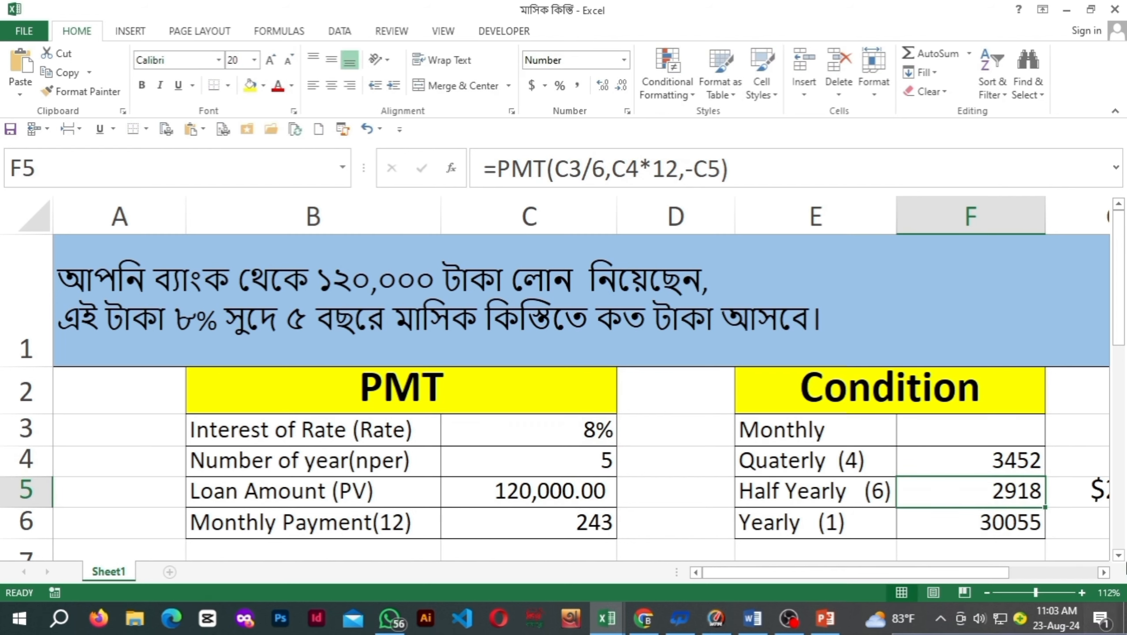
pyautogui.click(1005, 463)
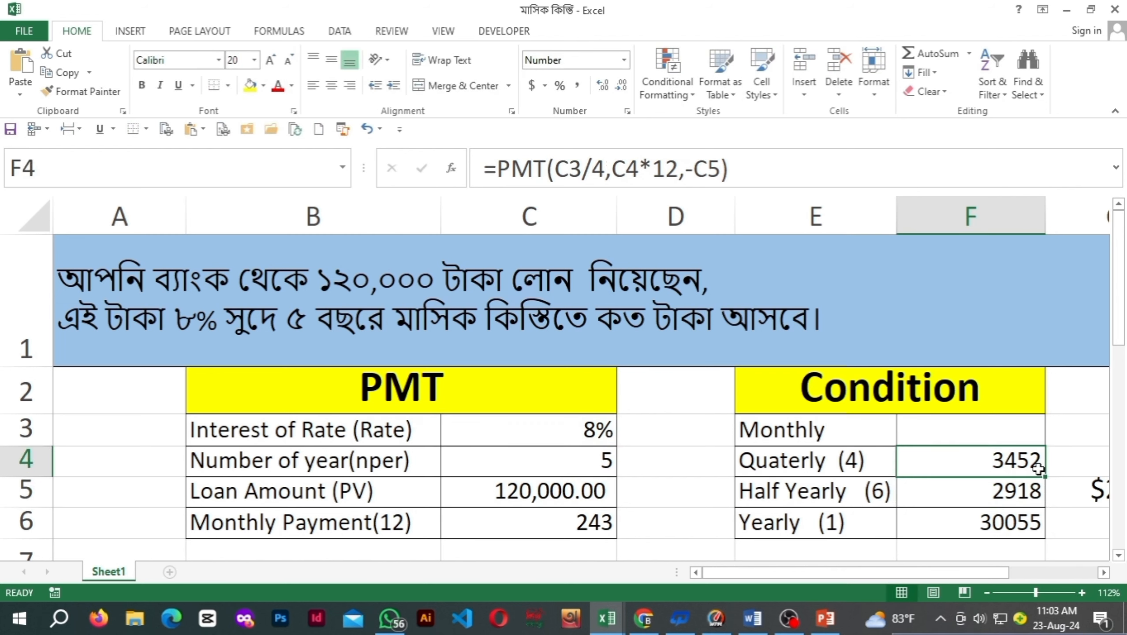
# - Replace the Half Yearly payment in cell F5 with the formula =PMT(C3/6,C4*12,-C5)
pyautogui.click(1014, 499)
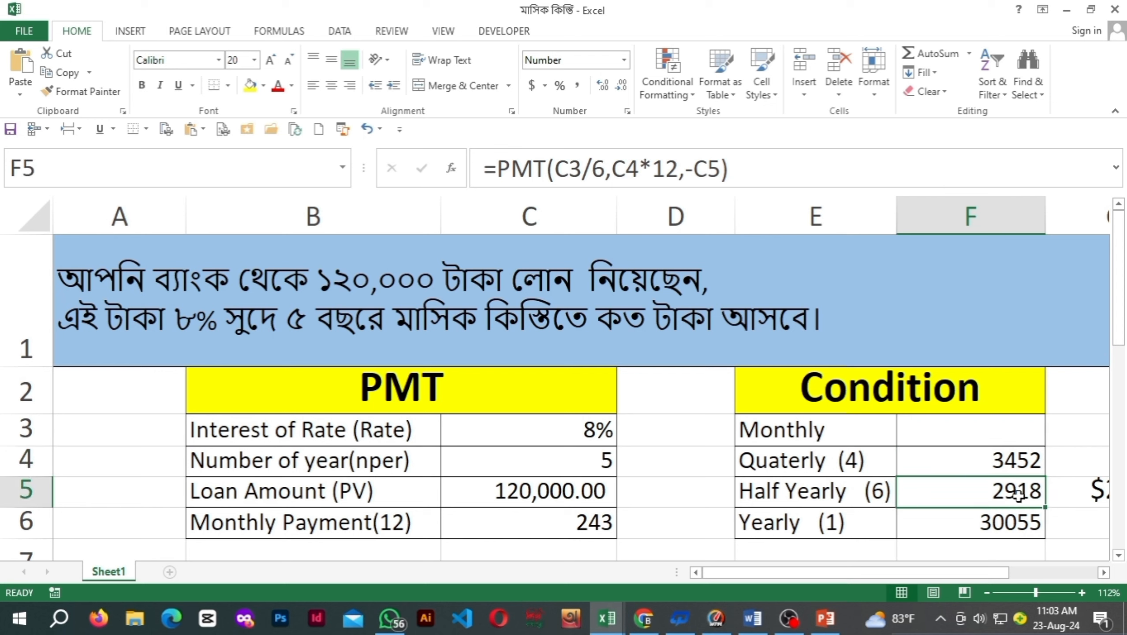
pyautogui.write('=pmt(')
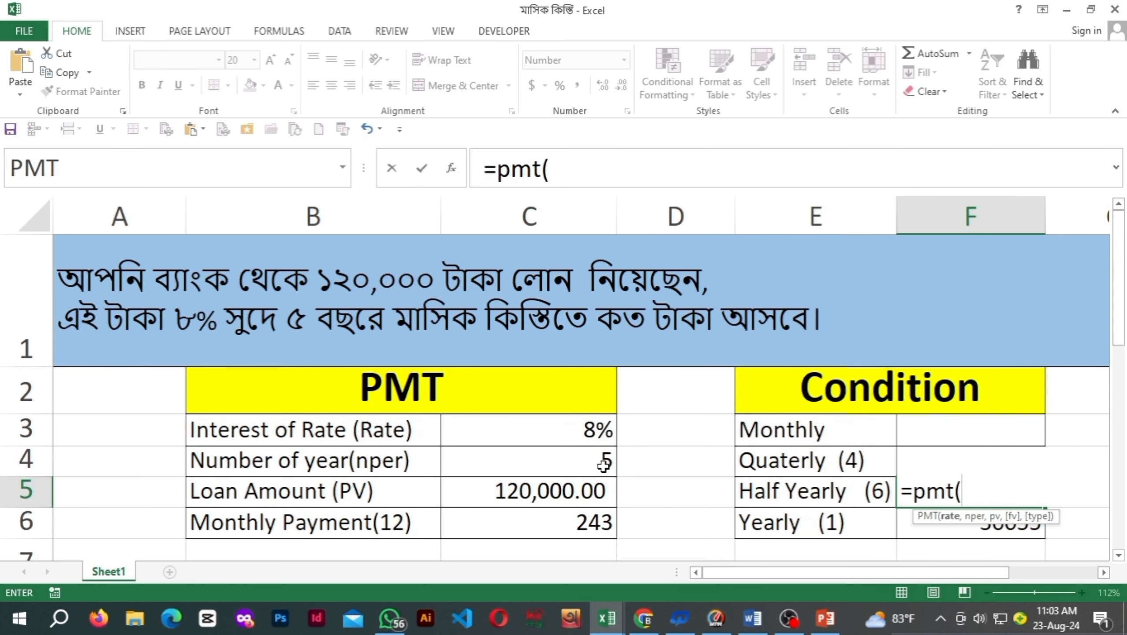
pyautogui.click(575, 428)
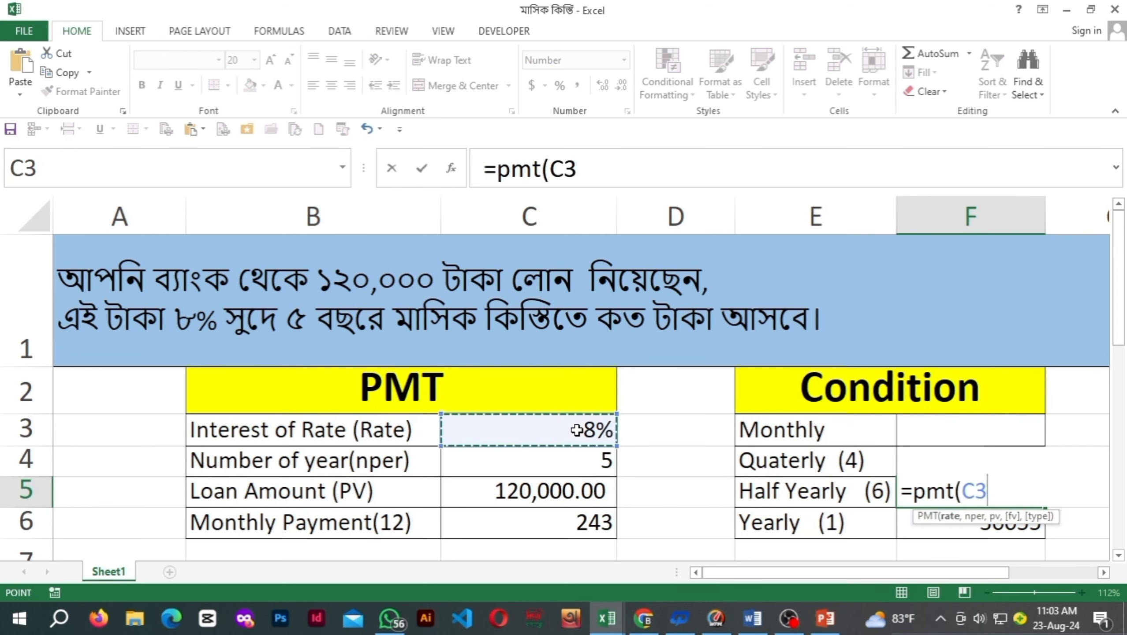
pyautogui.write('/')
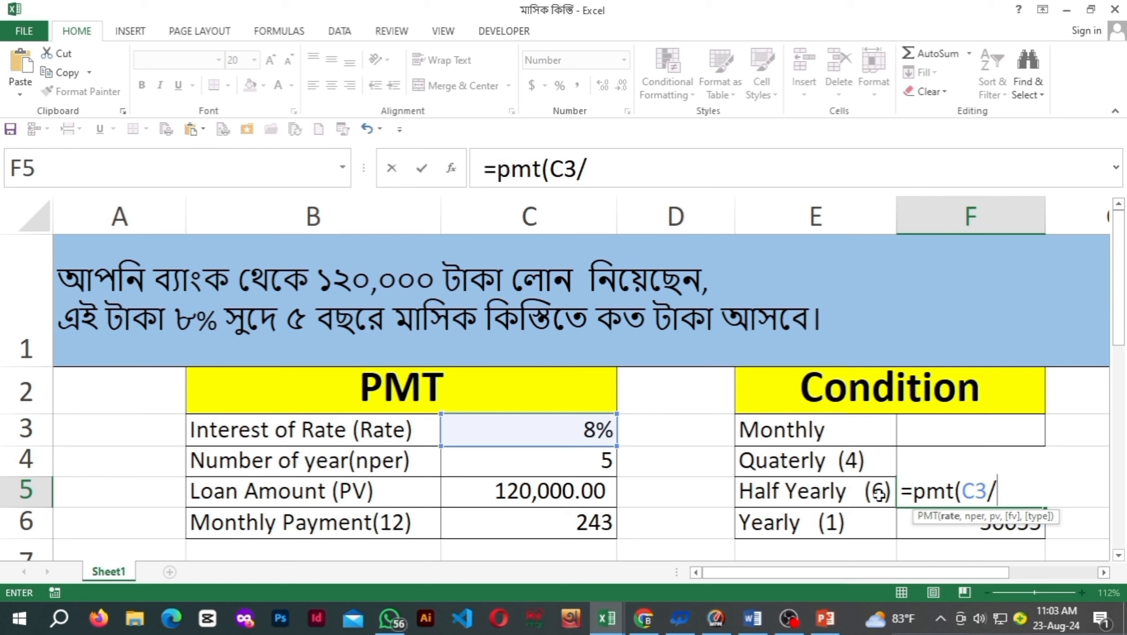
pyautogui.write('6,')
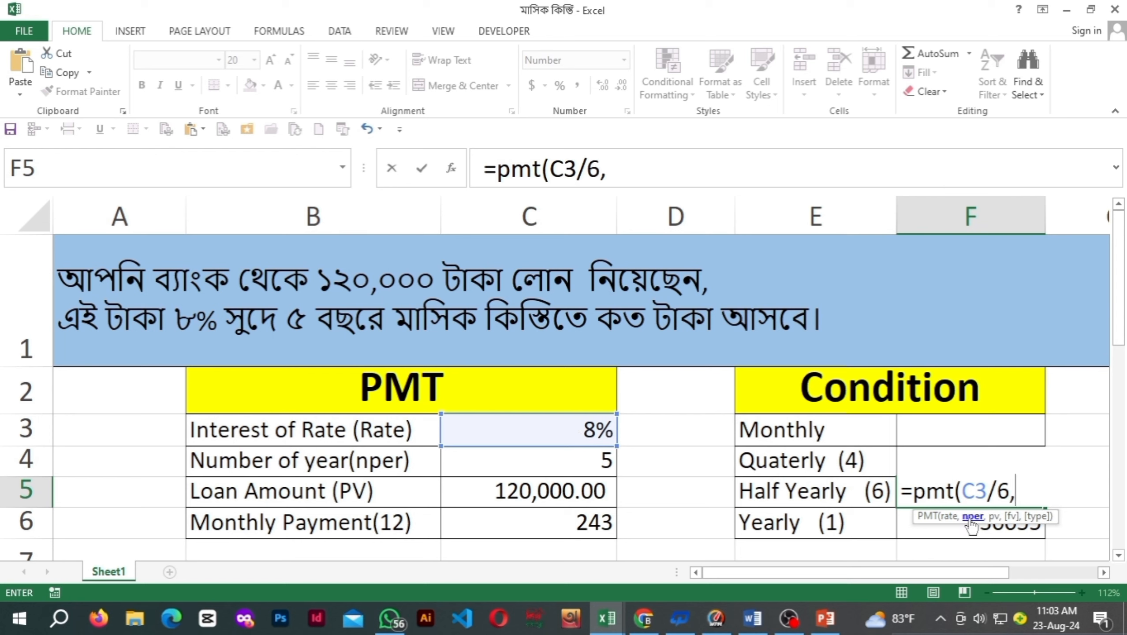
pyautogui.click(516, 464)
pyautogui.write('*')
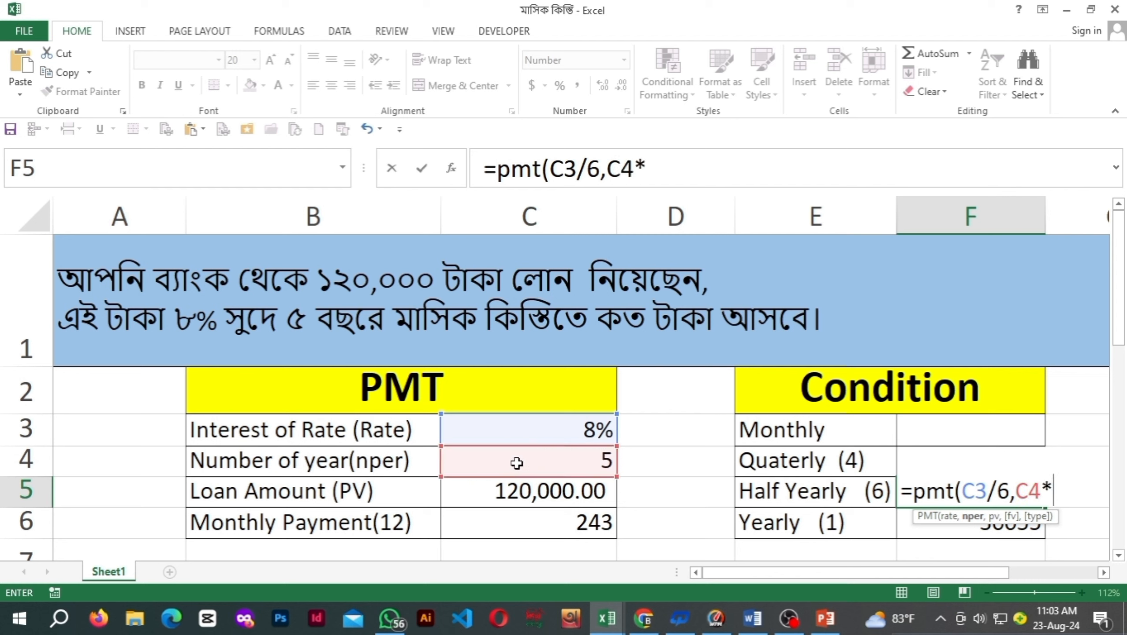
pyautogui.write('12,-')
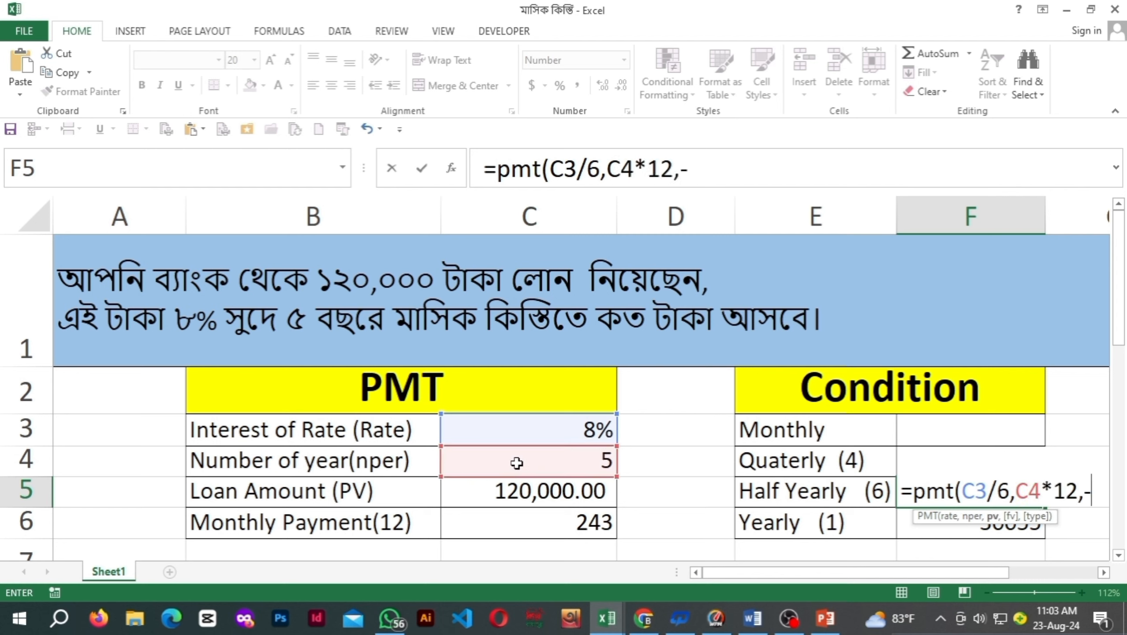
pyautogui.click(558, 497)
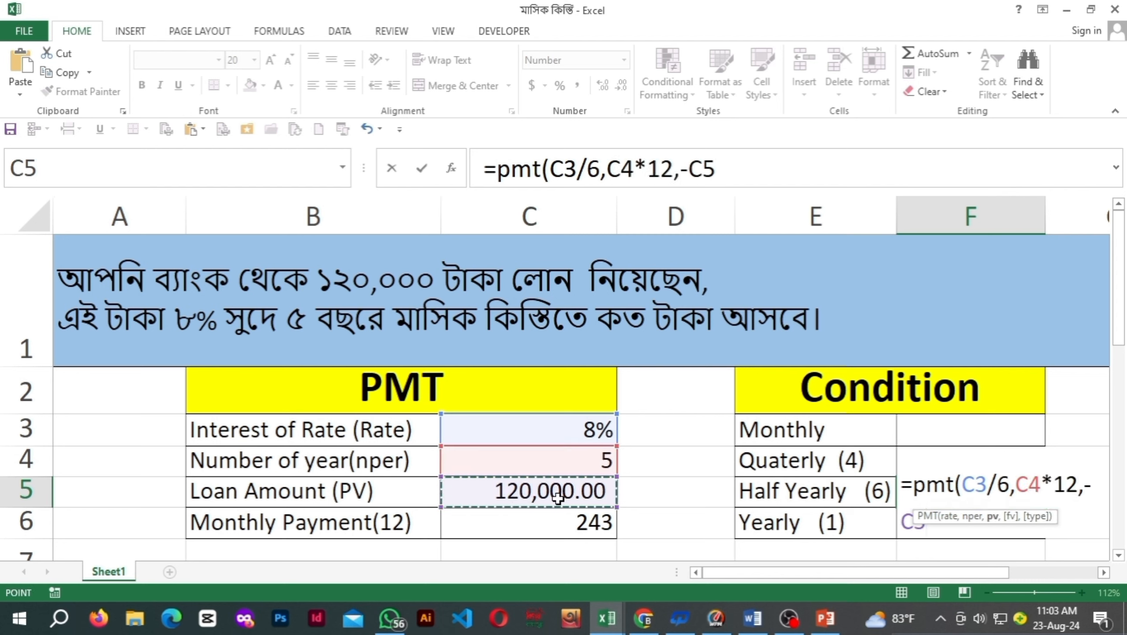
pyautogui.write(')')
pyautogui.press('Return')
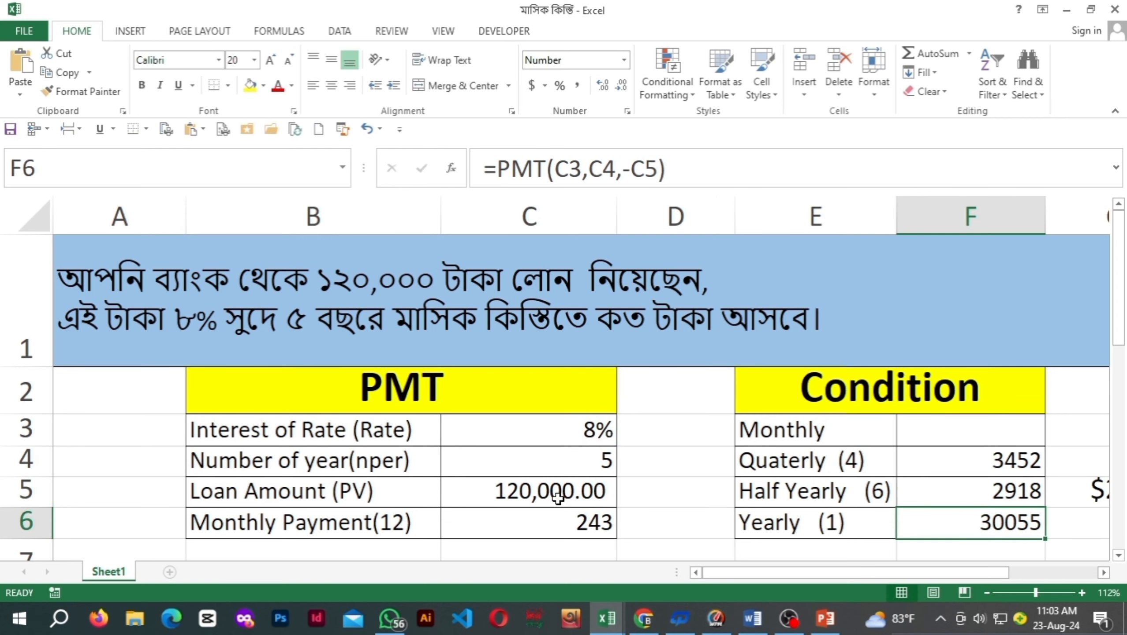
pyautogui.click(1016, 494)
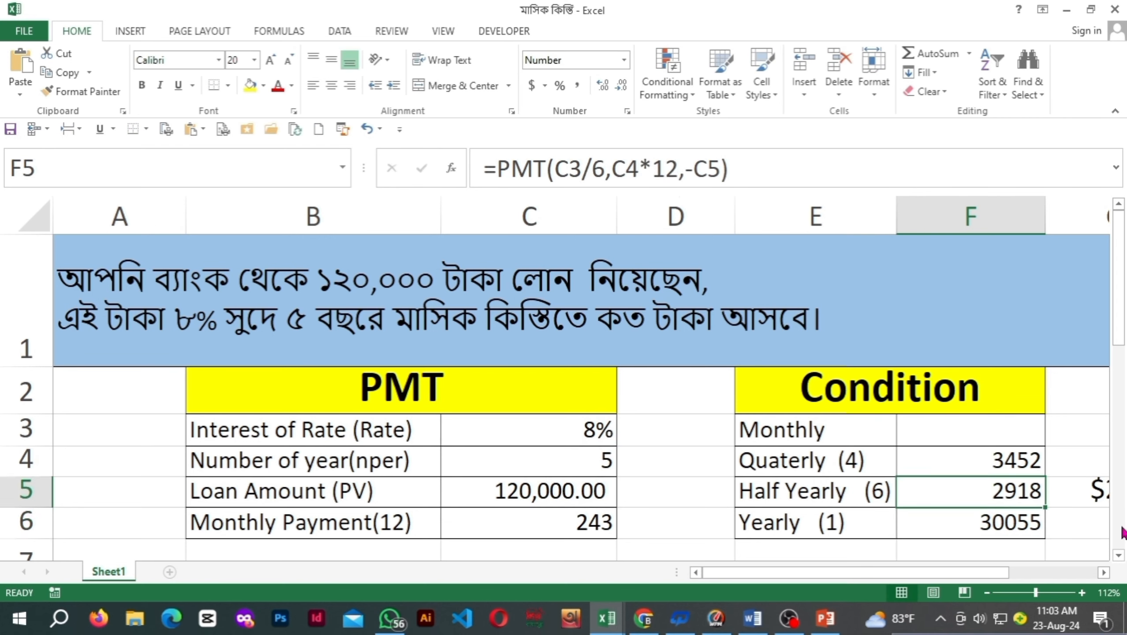
# - Replace the Yearly payment formula in cell F6 with =PMT(C3/1,C4*1,-C5)
pyautogui.click(957, 528)
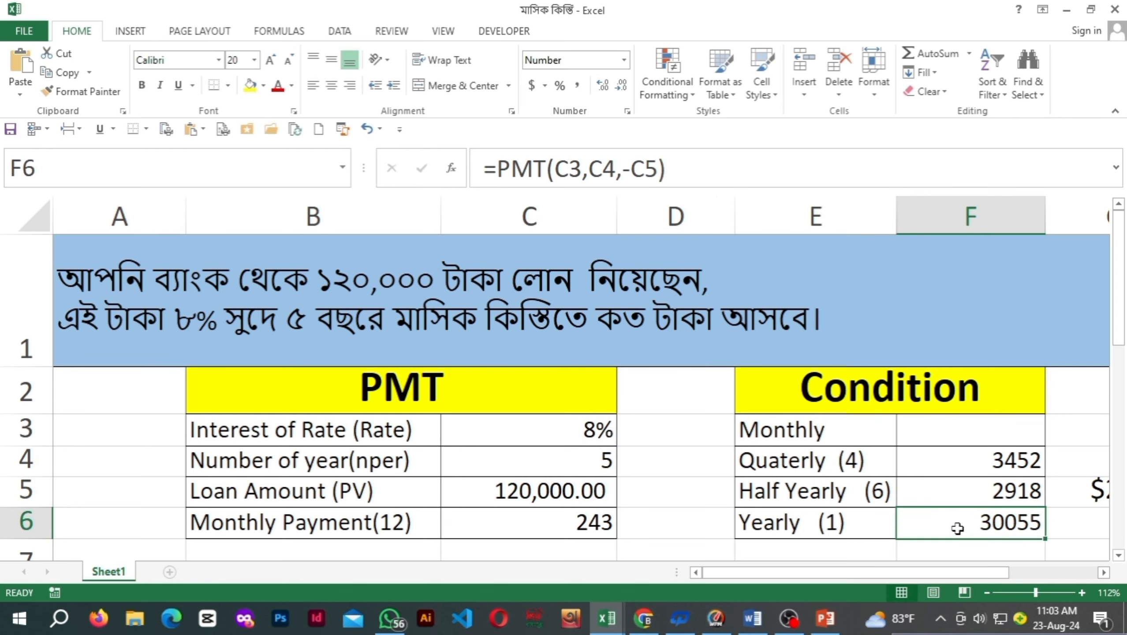
pyautogui.click(569, 462)
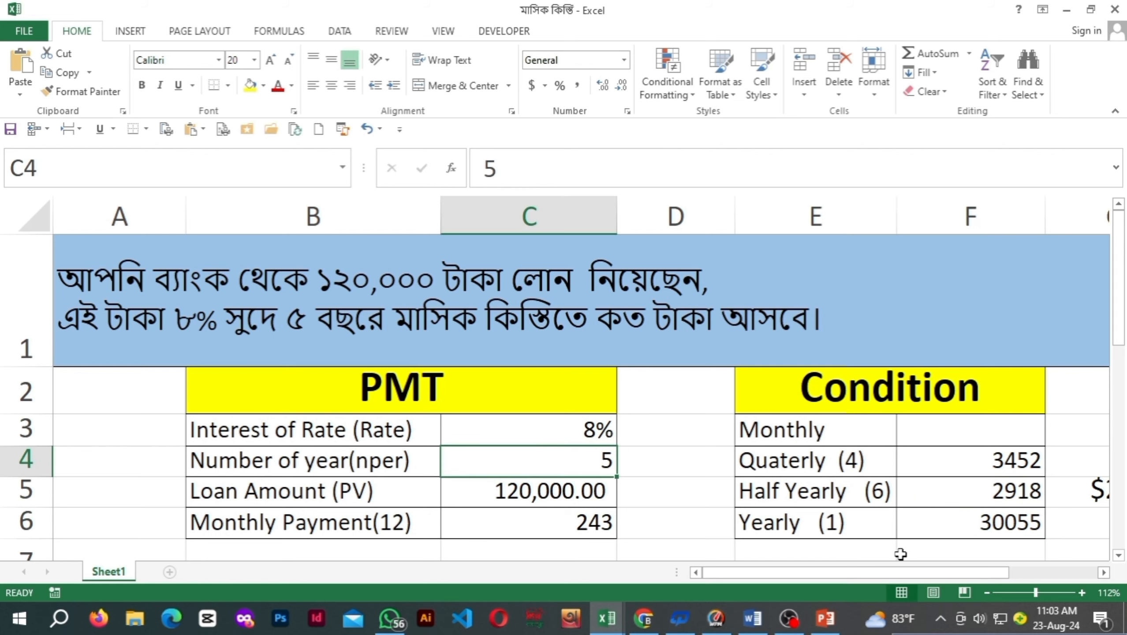
pyautogui.click(974, 527)
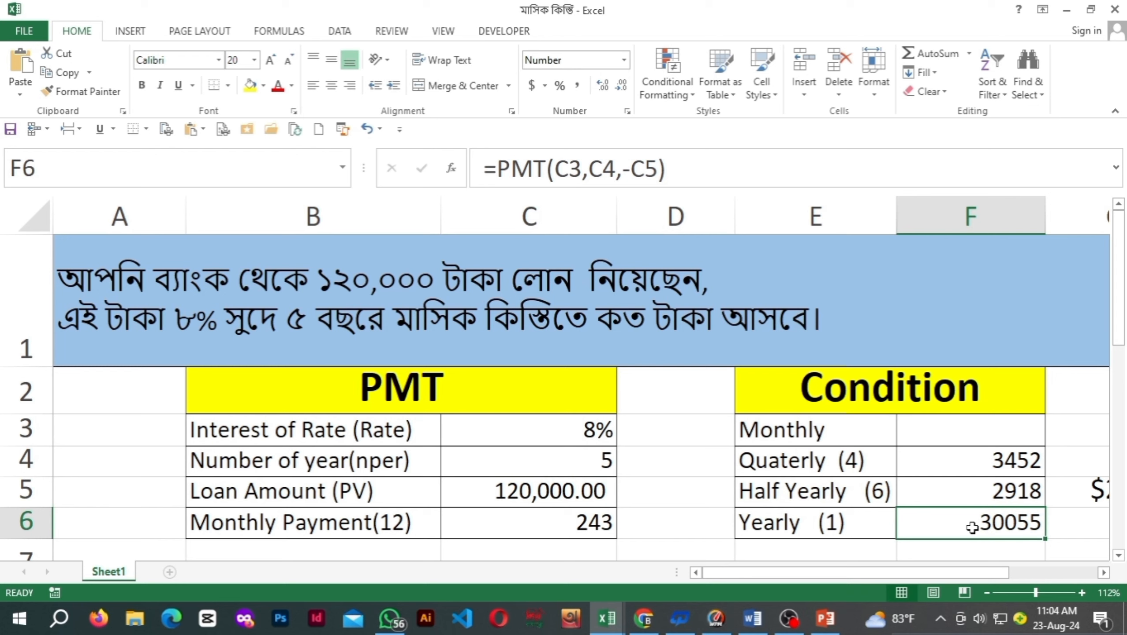
pyautogui.doubleClick(974, 527)
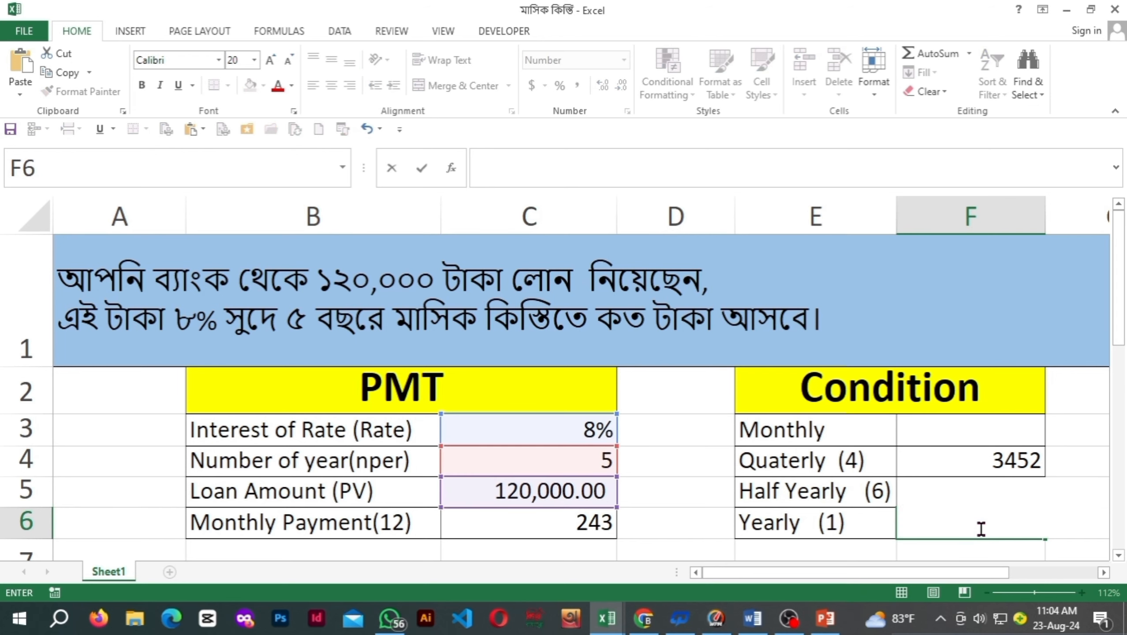
pyautogui.write('=pmt')
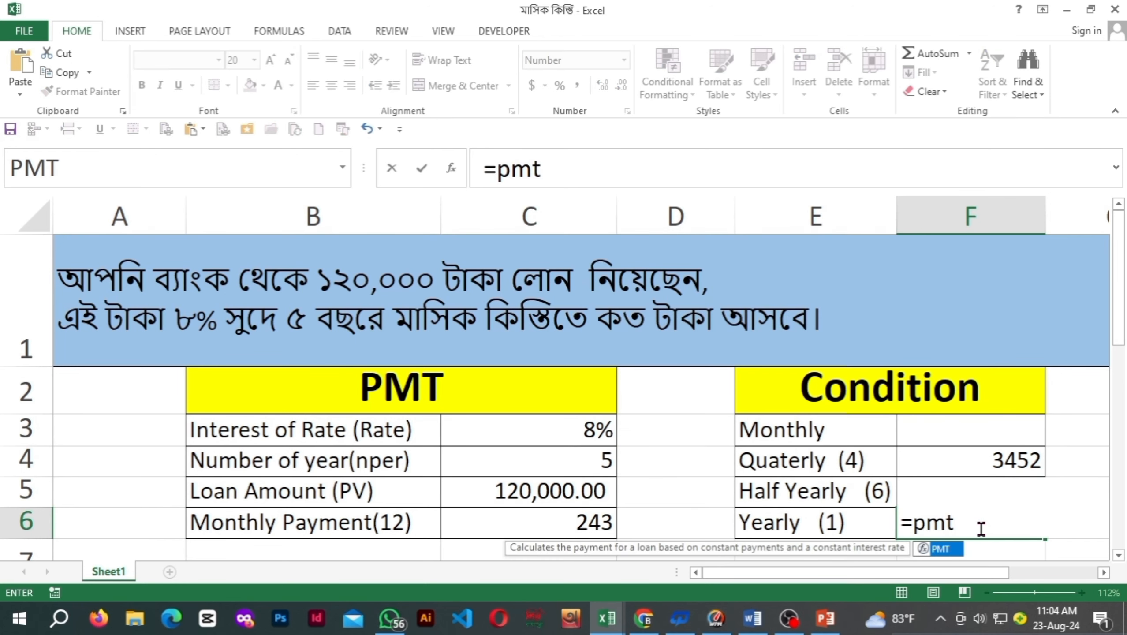
pyautogui.write('(')
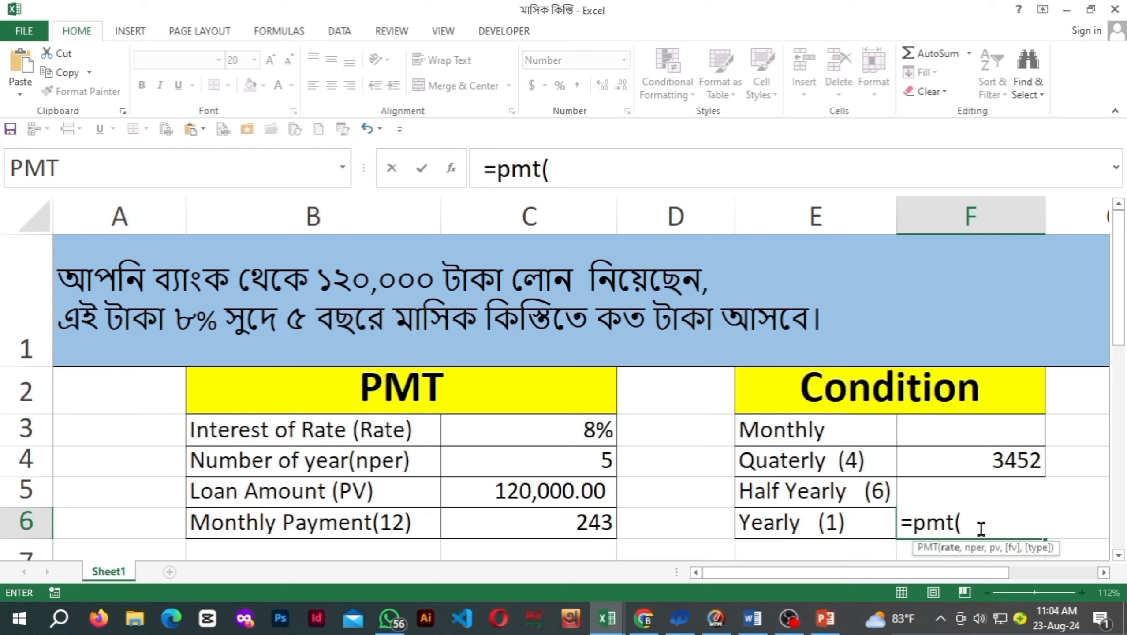
pyautogui.click(566, 435)
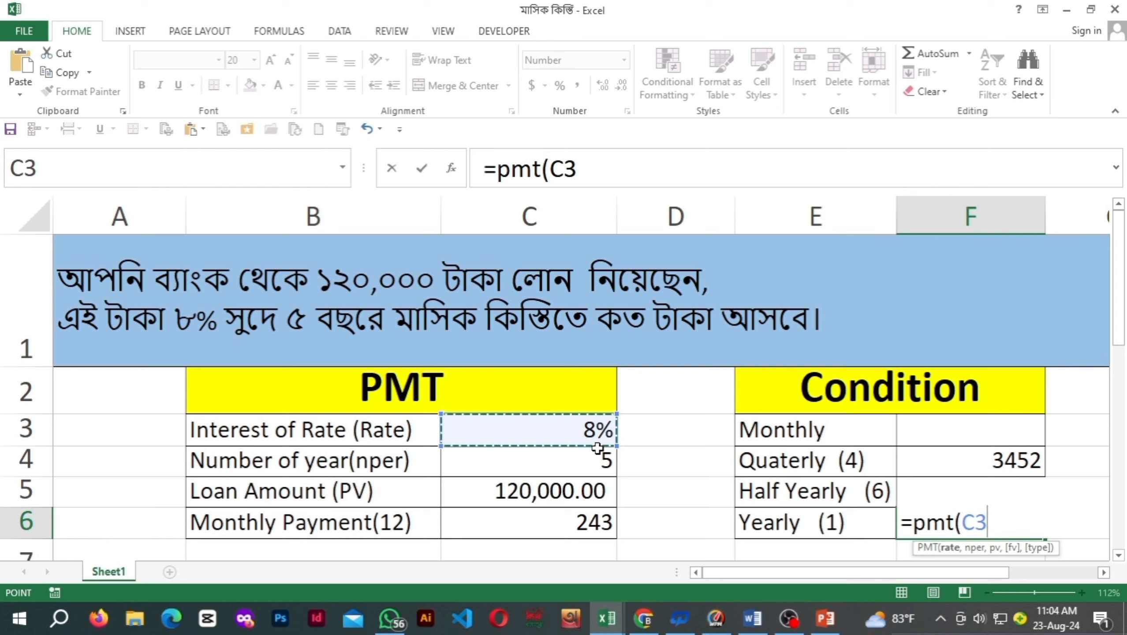
pyautogui.write('/1')
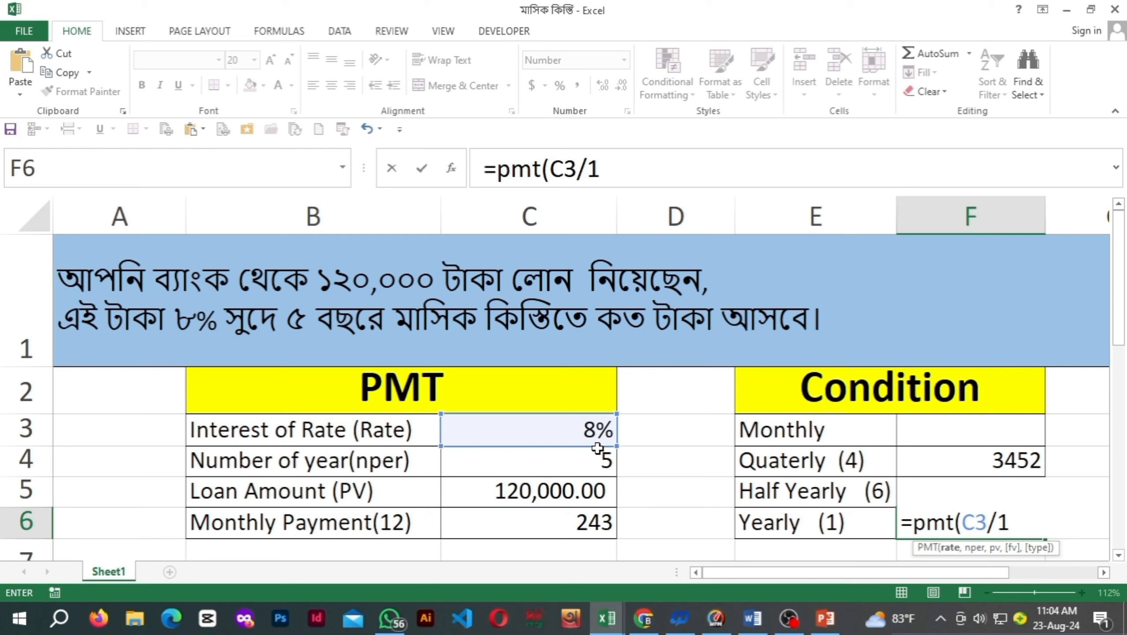
pyautogui.write(',')
pyautogui.click(591, 460)
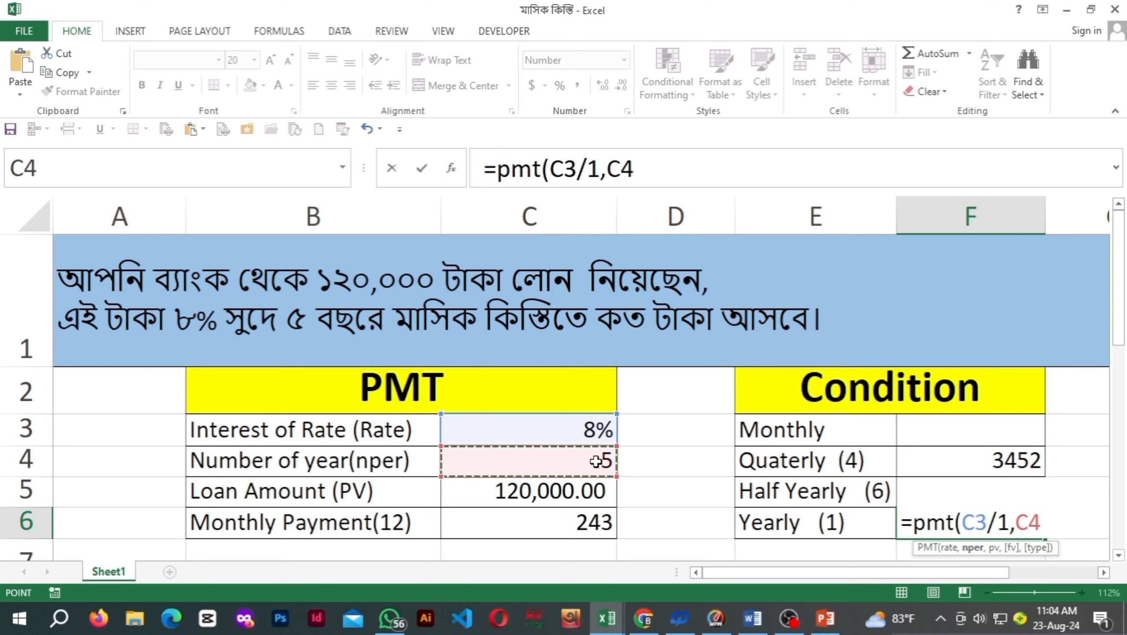
pyautogui.write('*1')
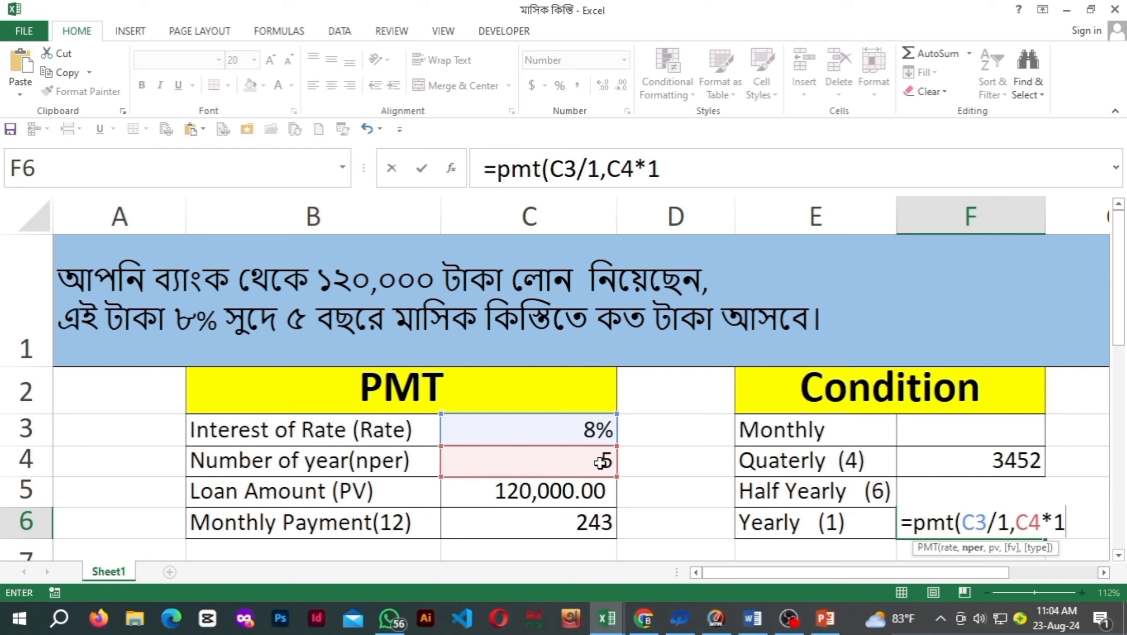
pyautogui.write(',-')
pyautogui.click(588, 492)
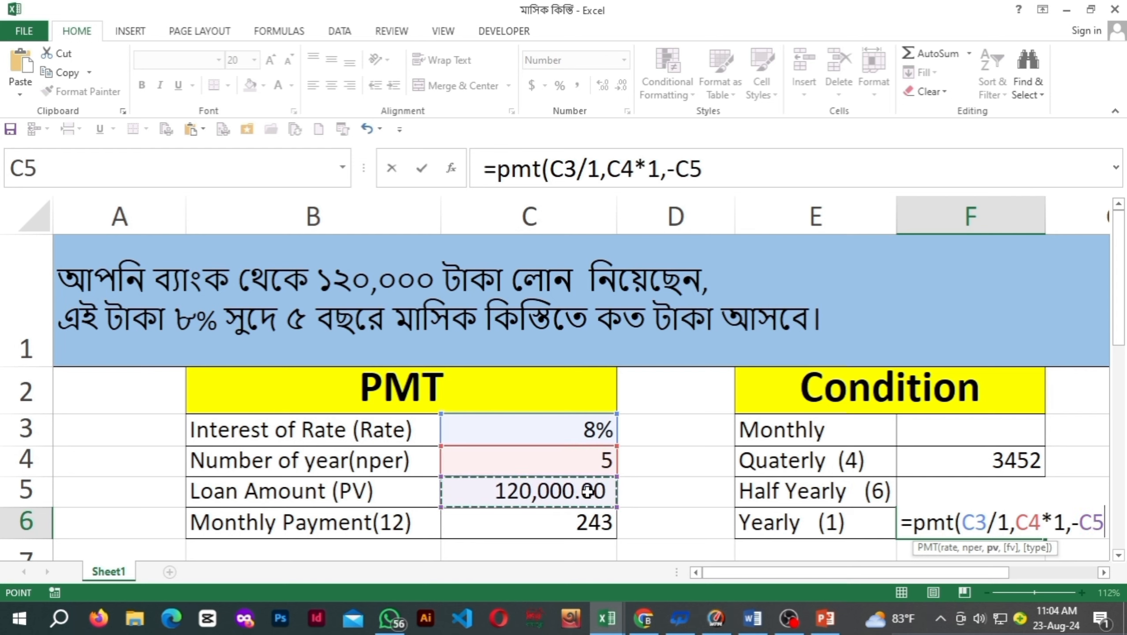
pyautogui.write(')')
pyautogui.press('Return')
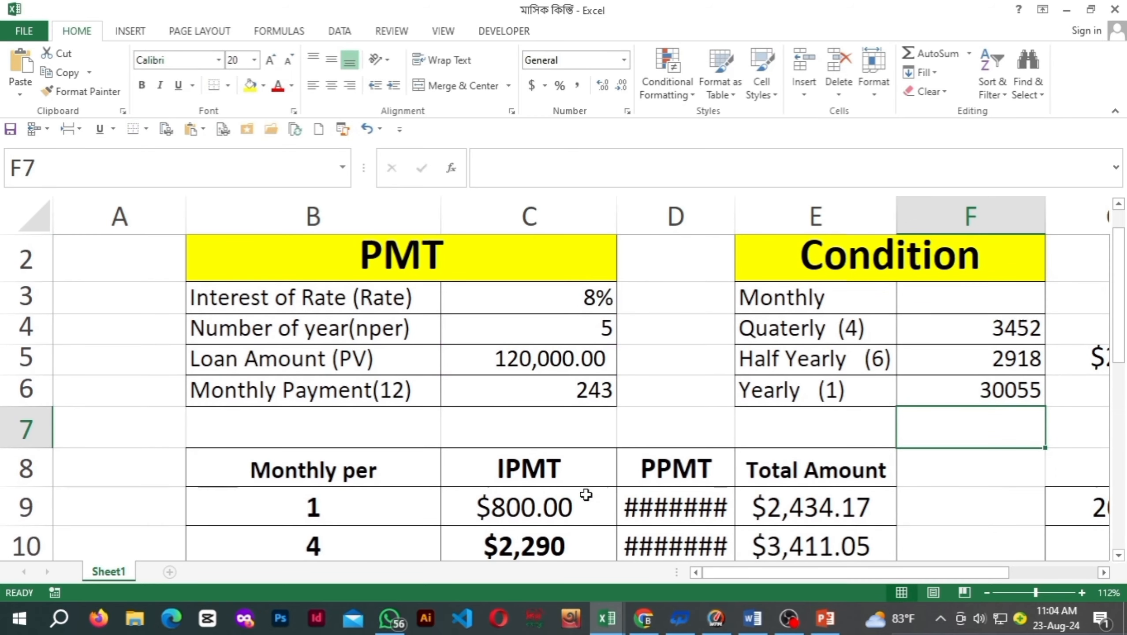
pyautogui.click(1031, 390)
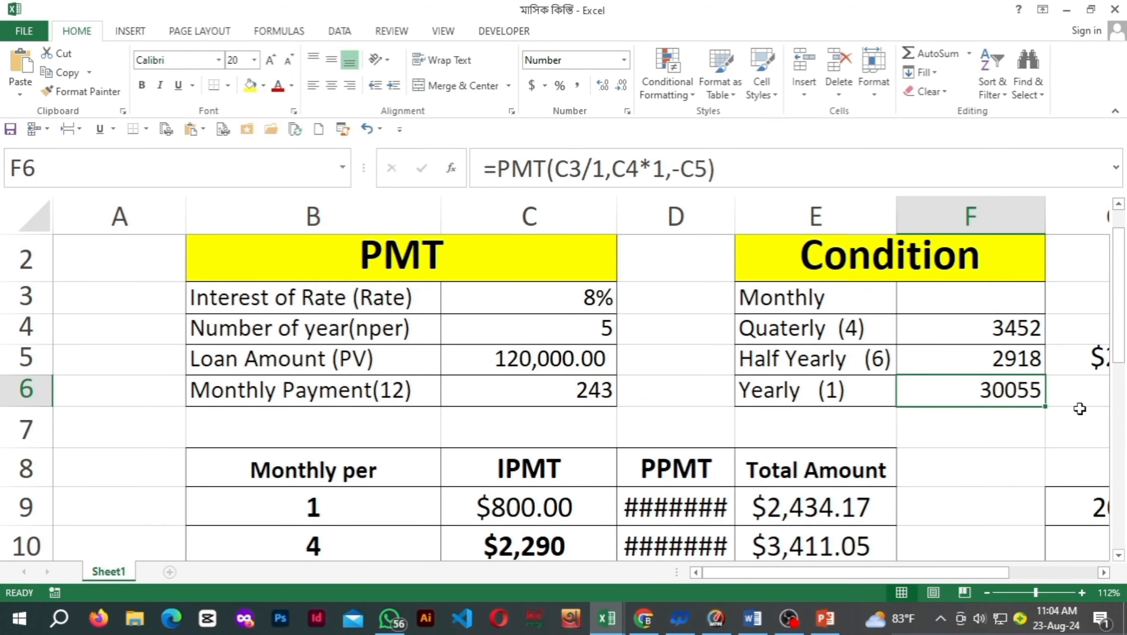
# - Widen column D until the PPMT amounts in the table below display in full
pyautogui.scroll(1, 1045, 410)
pyautogui.scroll(-1, 1044, 412)
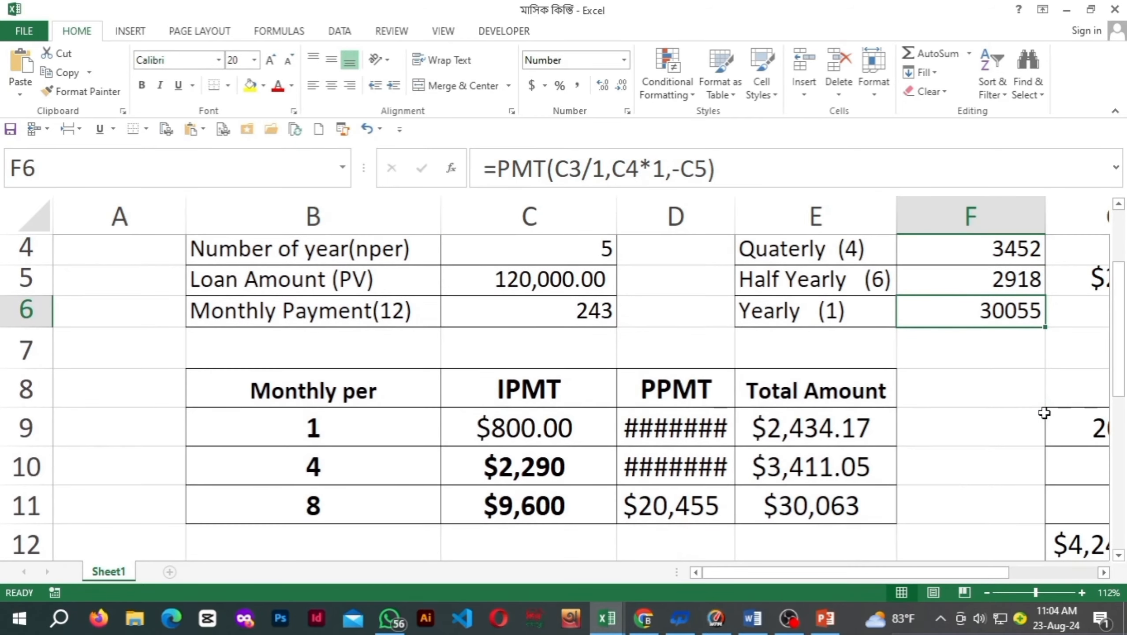
pyautogui.moveTo(734, 201); pyautogui.dragTo(774, 201)
pyautogui.scroll(1, 913, 307)
pyautogui.scroll(-1, 913, 307)
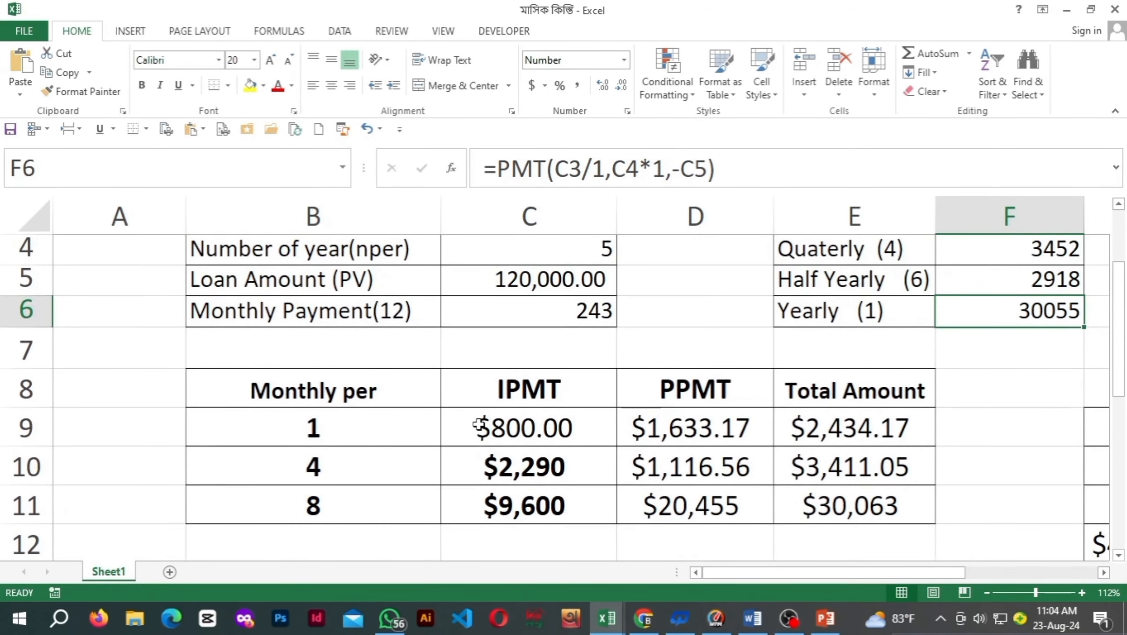
pyautogui.click(320, 467)
pyautogui.click(329, 509)
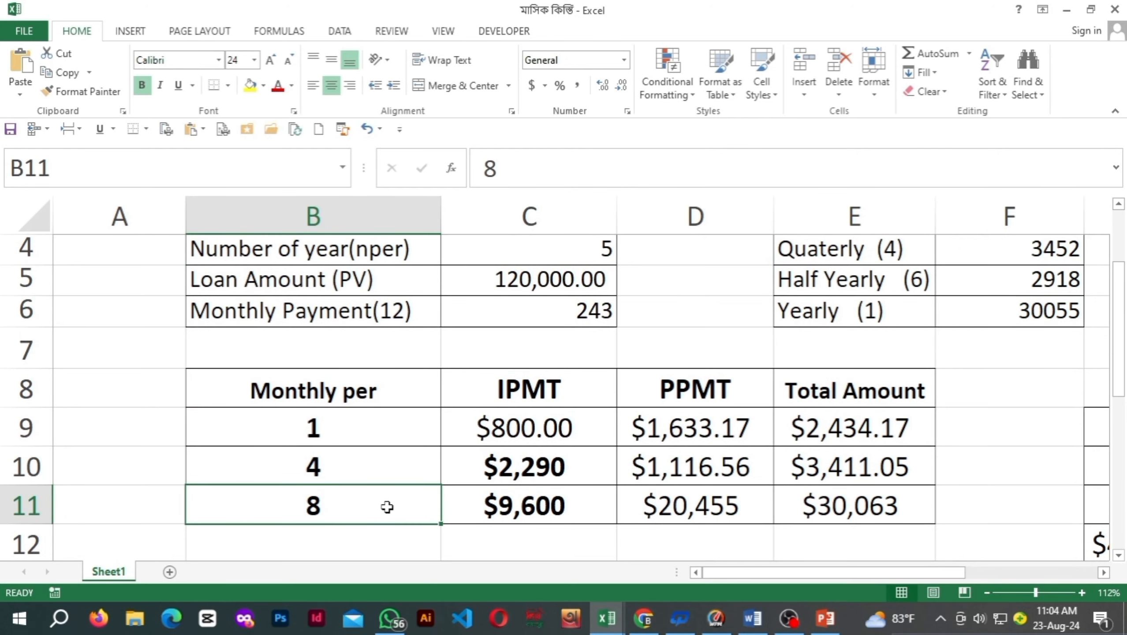
# - Set the last Monthly per value in cell B11 to 6
pyautogui.write('6')
pyautogui.hotkey('ctrl', 'Return')
pyautogui.click(575, 460)
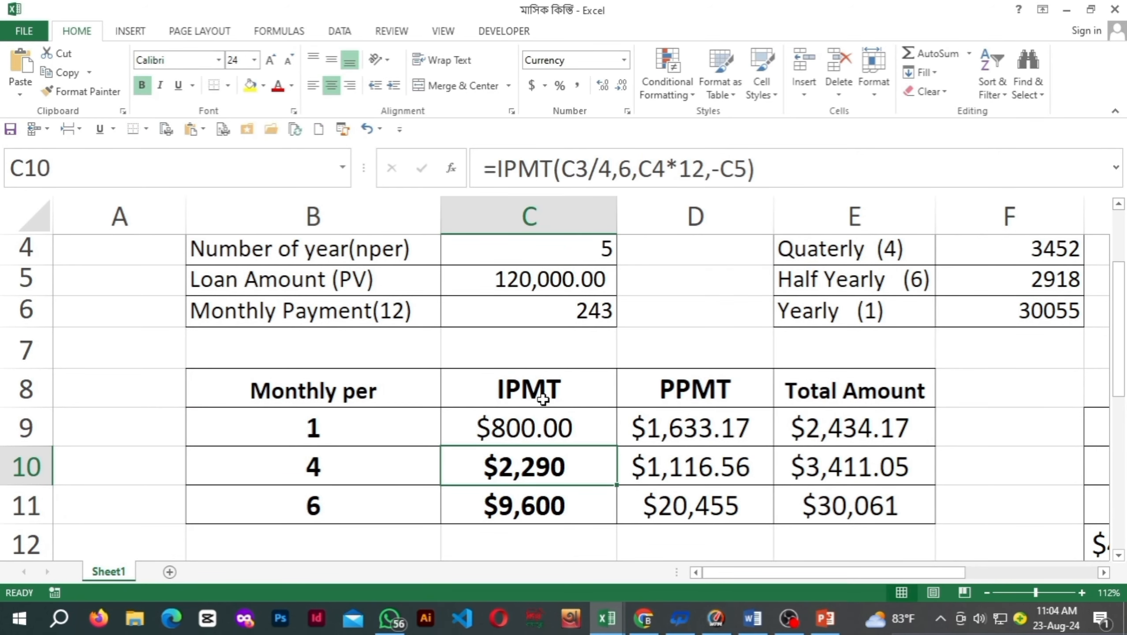
# - Clear the first IPMT formula in cell C9
pyautogui.click(546, 428)
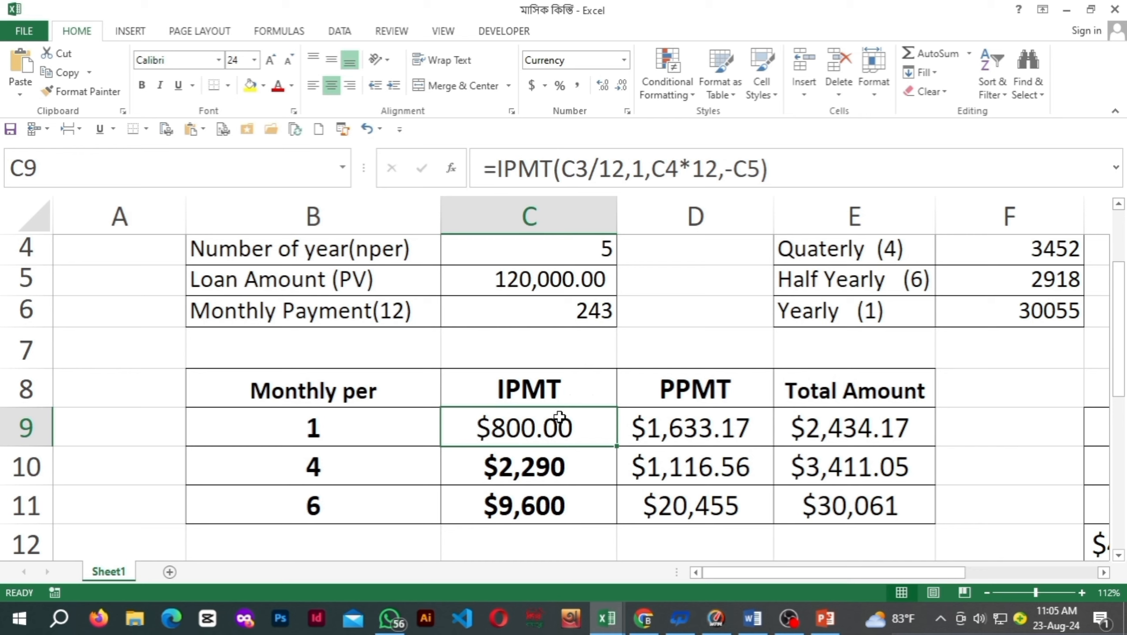
pyautogui.press('BackSpace')
pyautogui.press('Up')
pyautogui.press('Down')
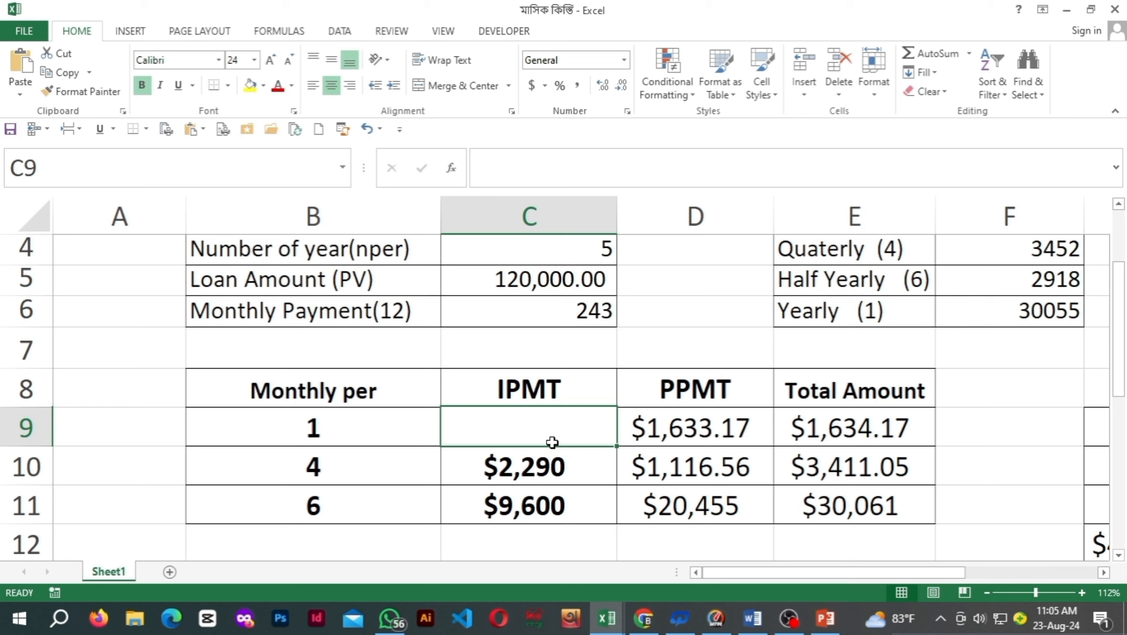
pyautogui.write('-')
pyautogui.press('Escape')
# - Begin an IPMT formula in cell C9 with rate C3/12 and period 1
pyautogui.write('=')
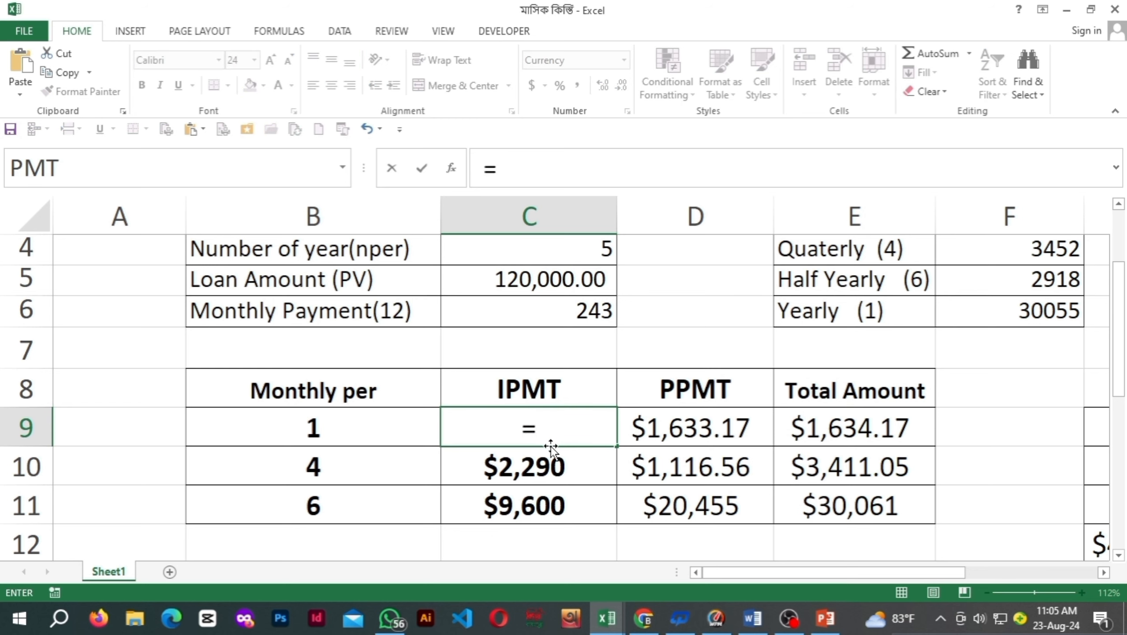
pyautogui.write('ipmt')
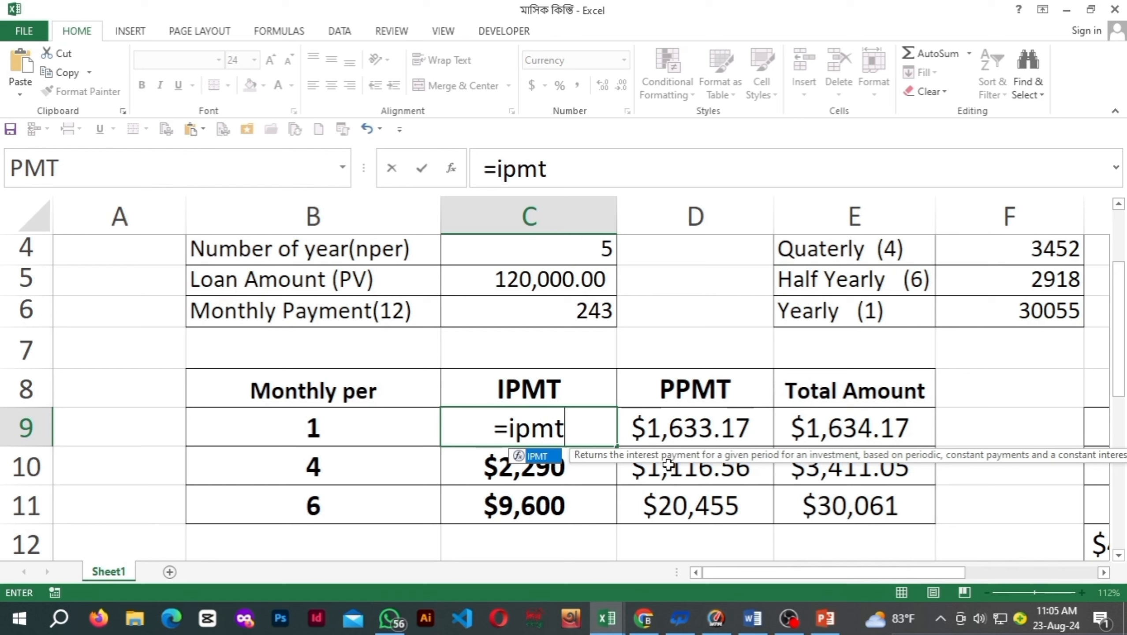
pyautogui.write('(')
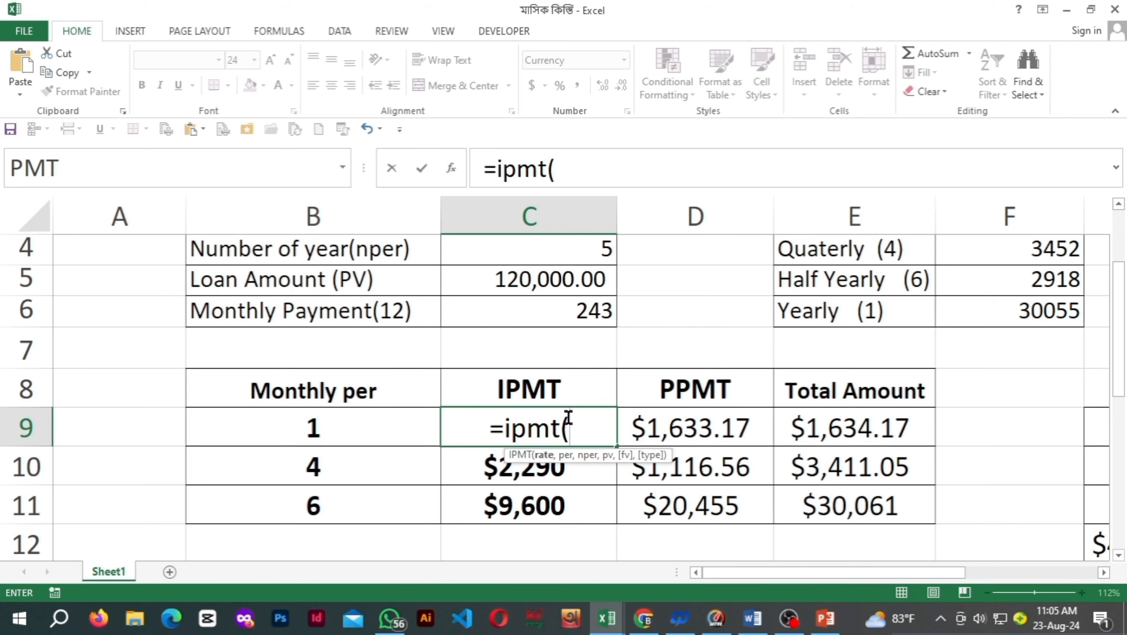
pyautogui.scroll(1, 568, 423)
pyautogui.click(588, 430)
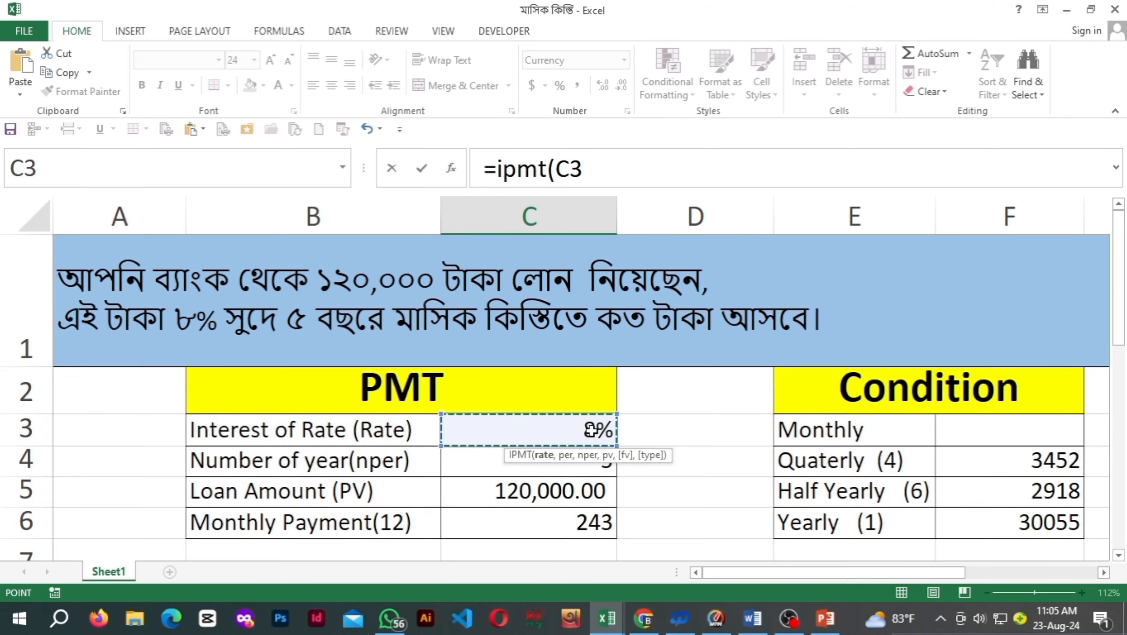
pyautogui.scroll(-1, 595, 429)
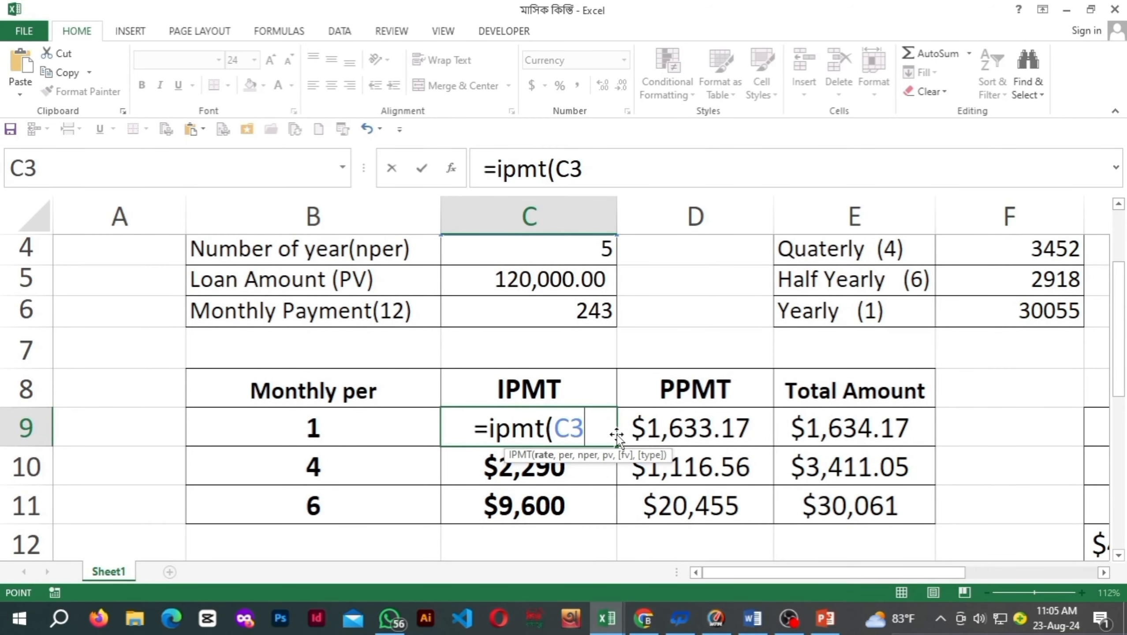
pyautogui.write('/12')
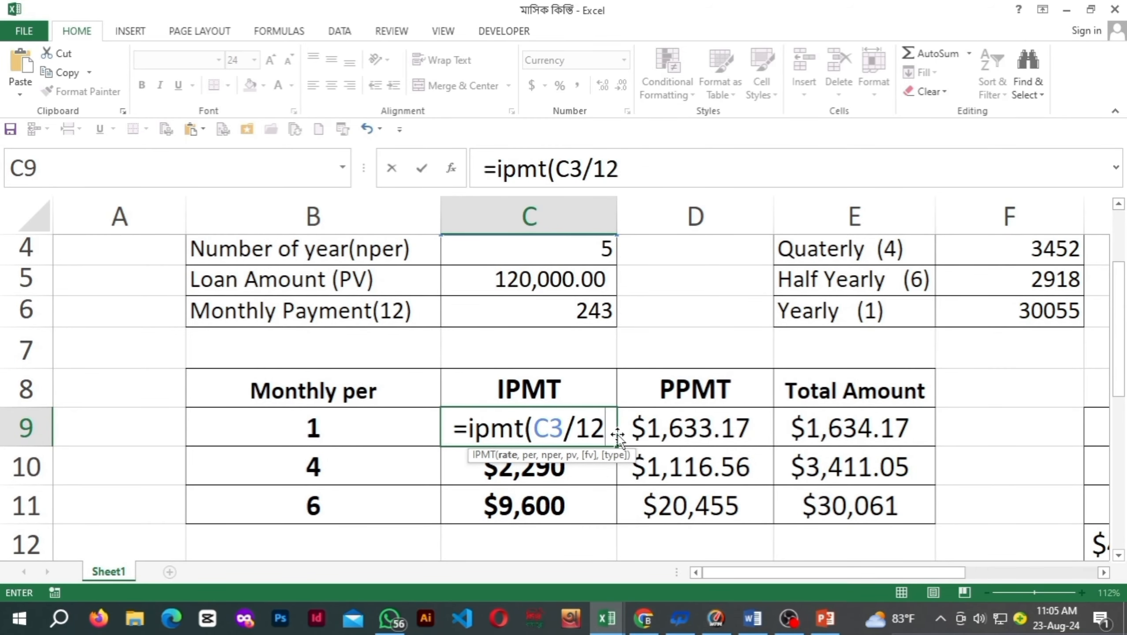
pyautogui.write(',')
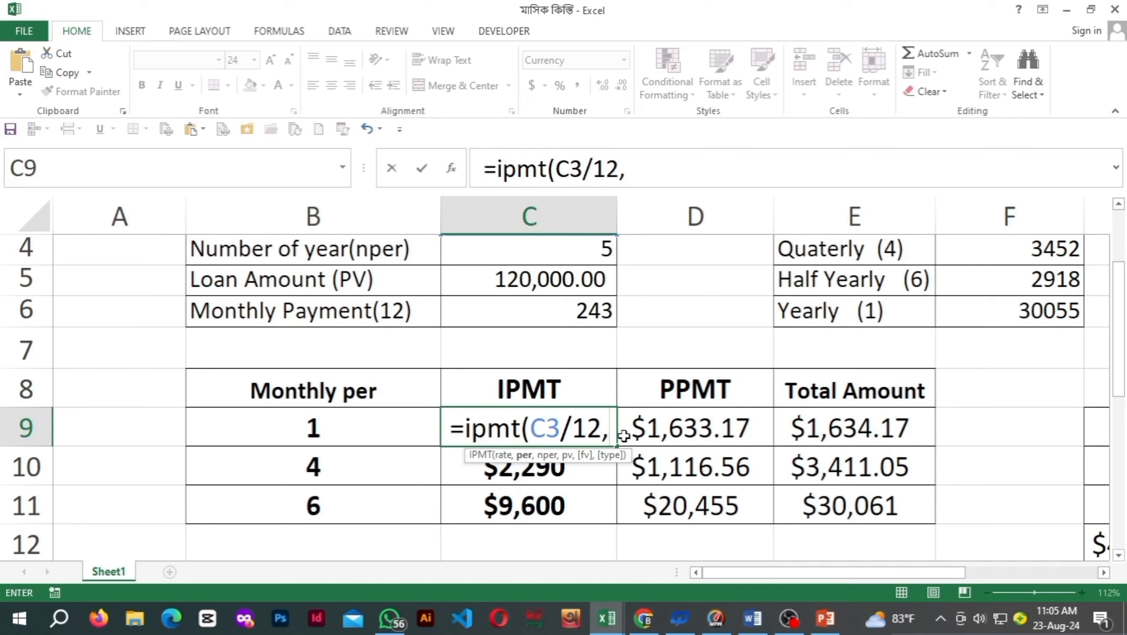
pyautogui.write('1')
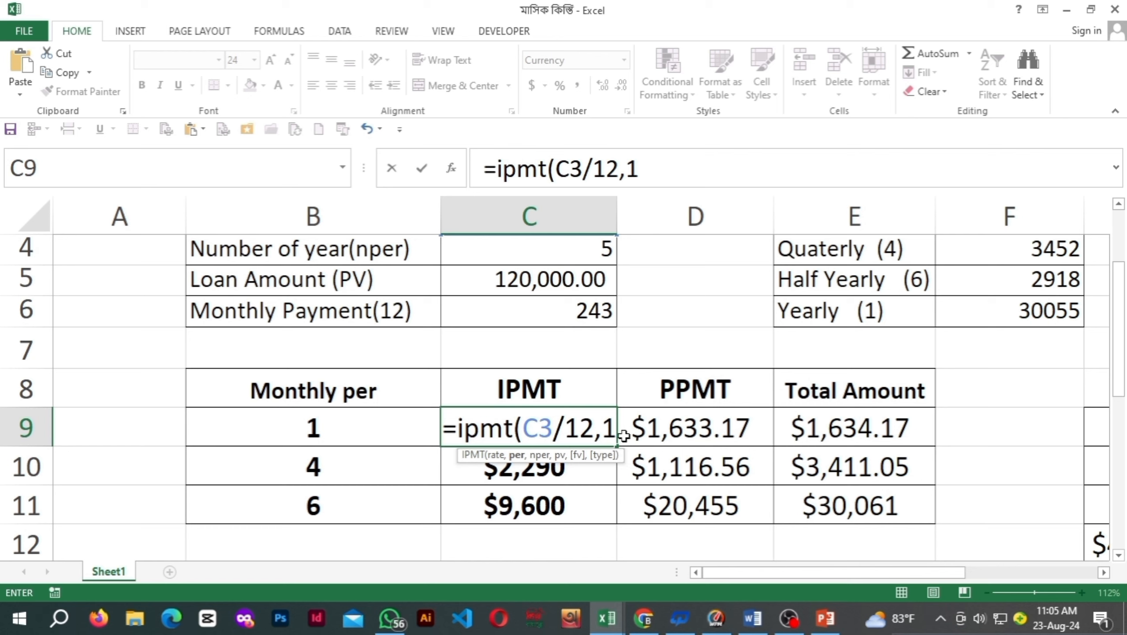
pyautogui.write(',')
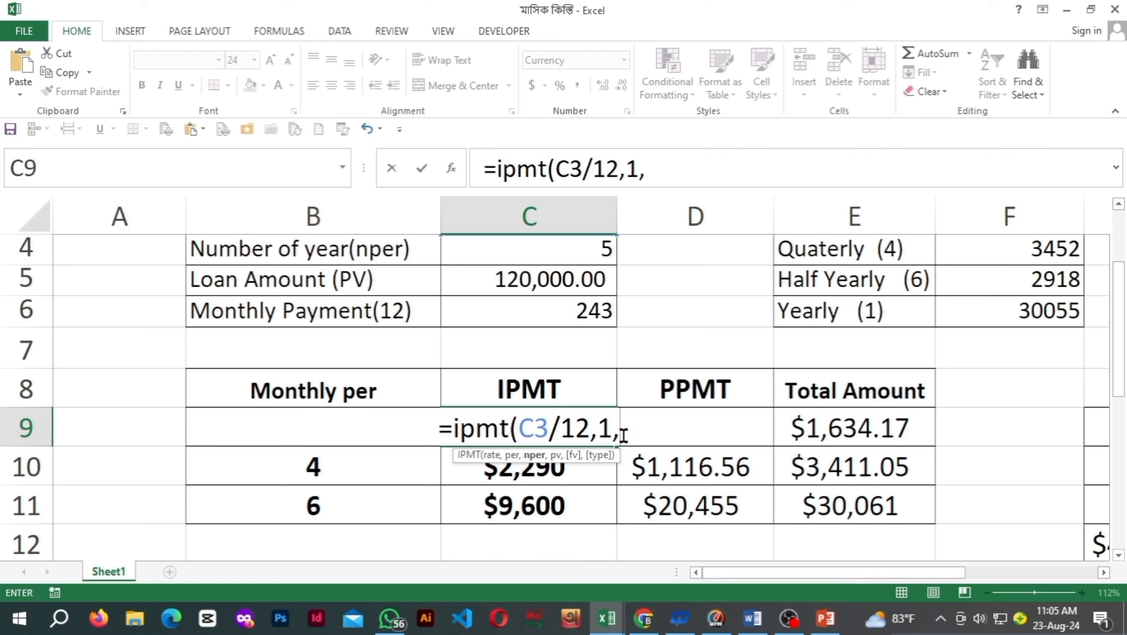
# - Complete the cell C9 formula with nper C4*12 and present value -C5, giving =IPMT(C3/12,1,C4*12,-C5)
pyautogui.click(603, 250)
pyautogui.write('*')
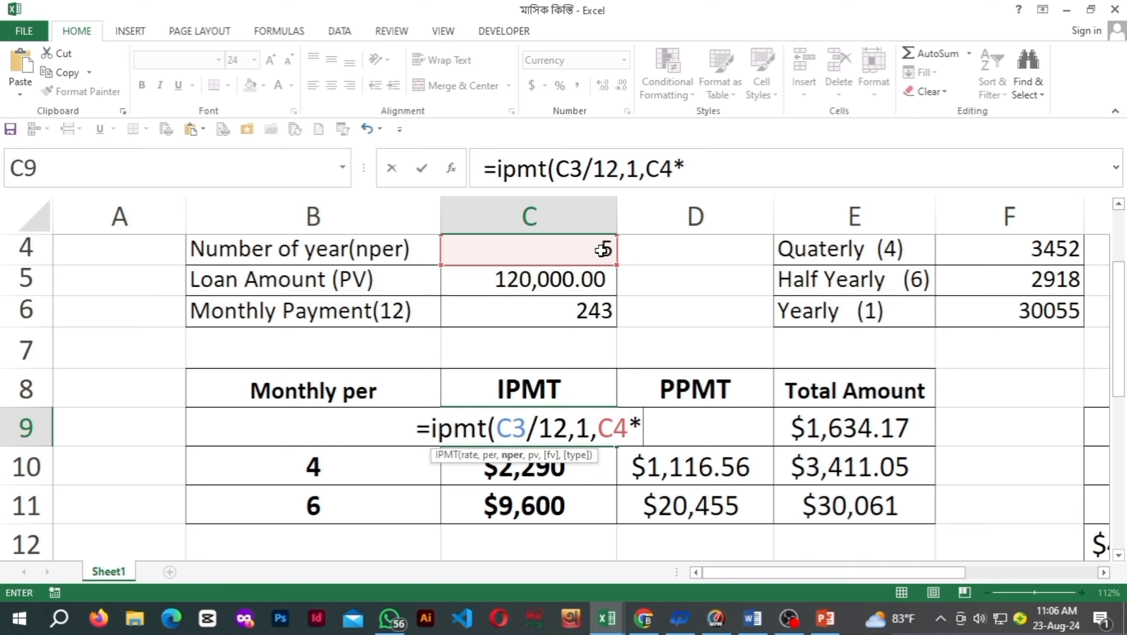
pyautogui.write('12,')
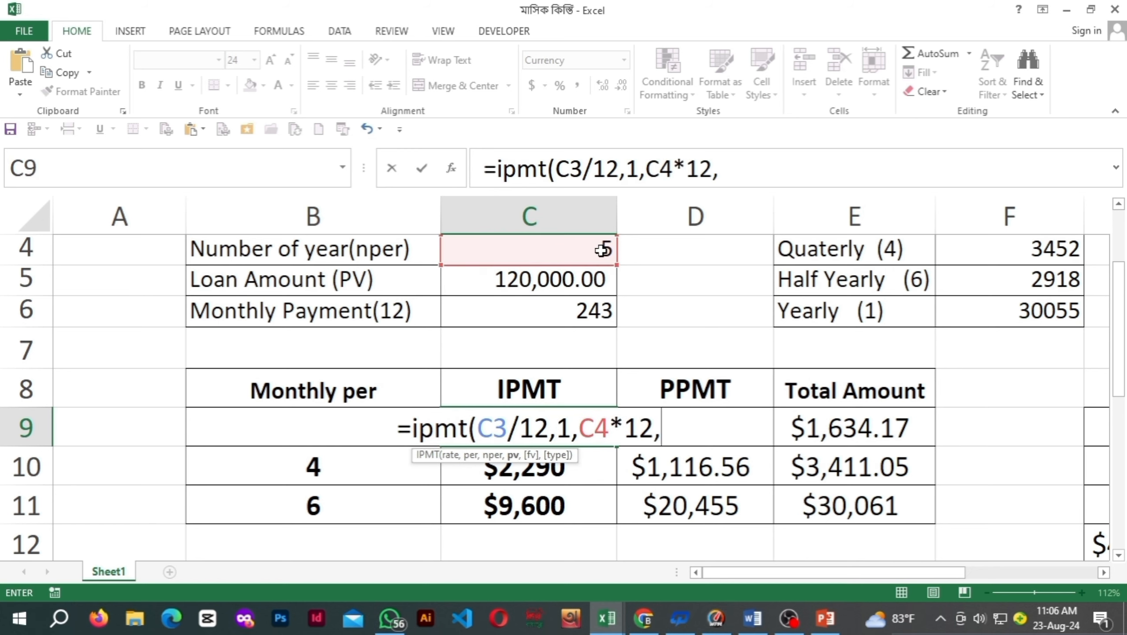
pyautogui.write('-')
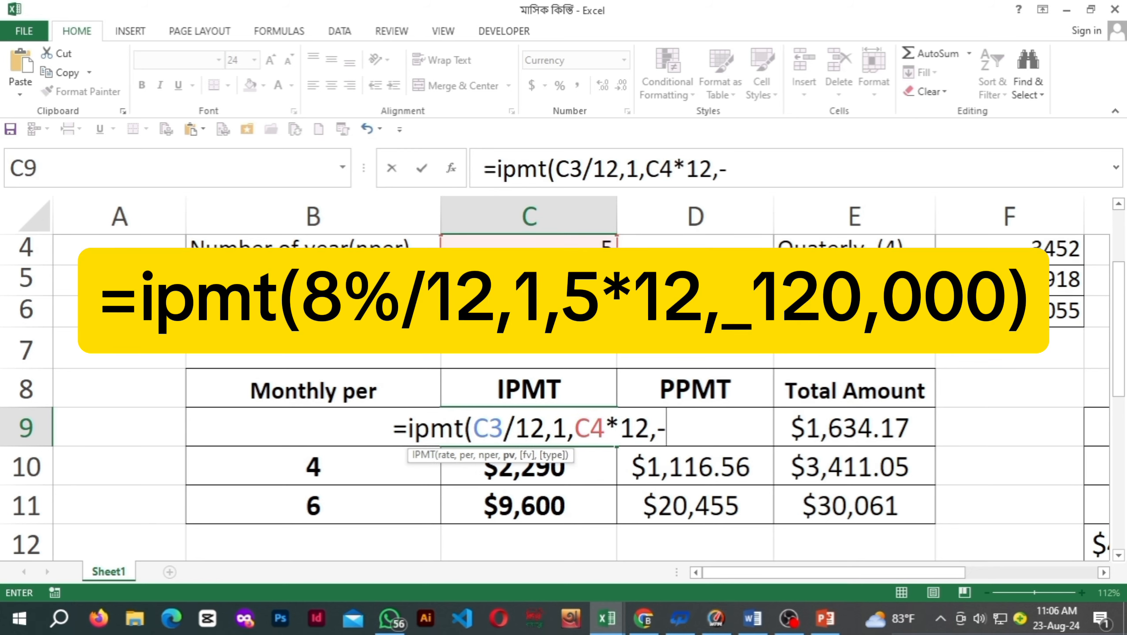
pyautogui.click(528, 280)
pyautogui.write(')')
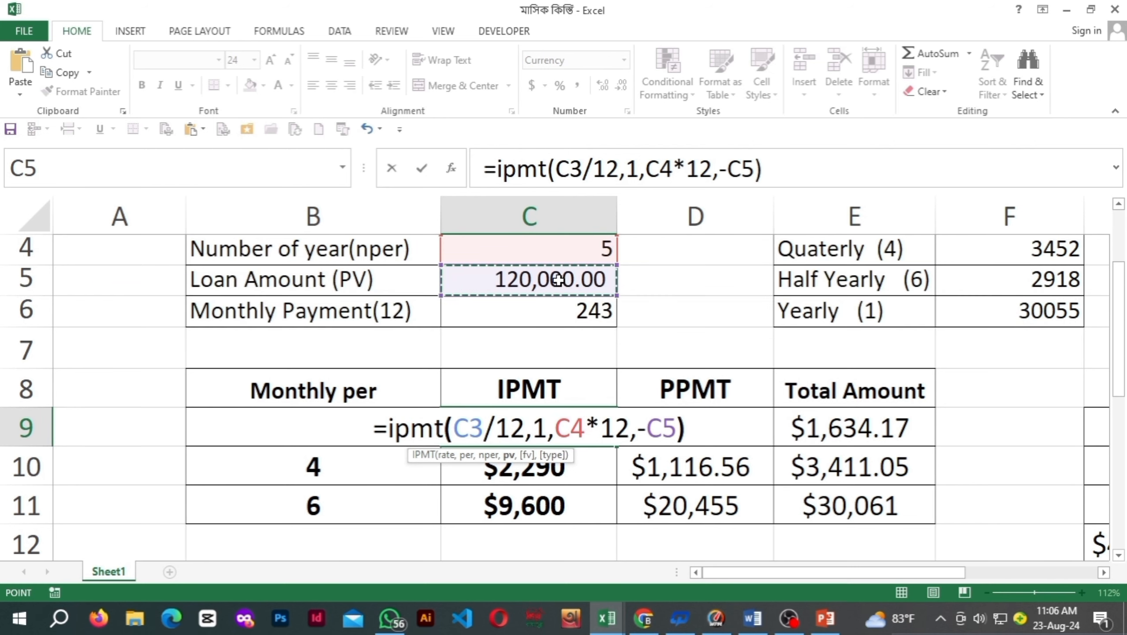
pyautogui.press('Return')
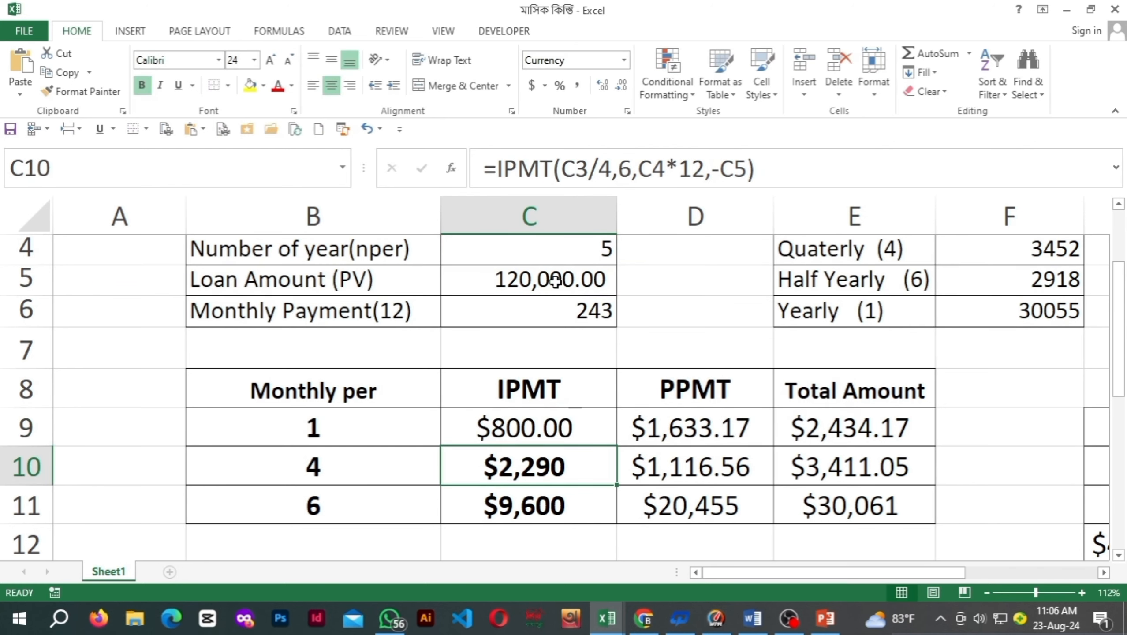
# - Change the loan amount inside the Monthly Payment formula in cell C6 to -120000
pyautogui.click(571, 432)
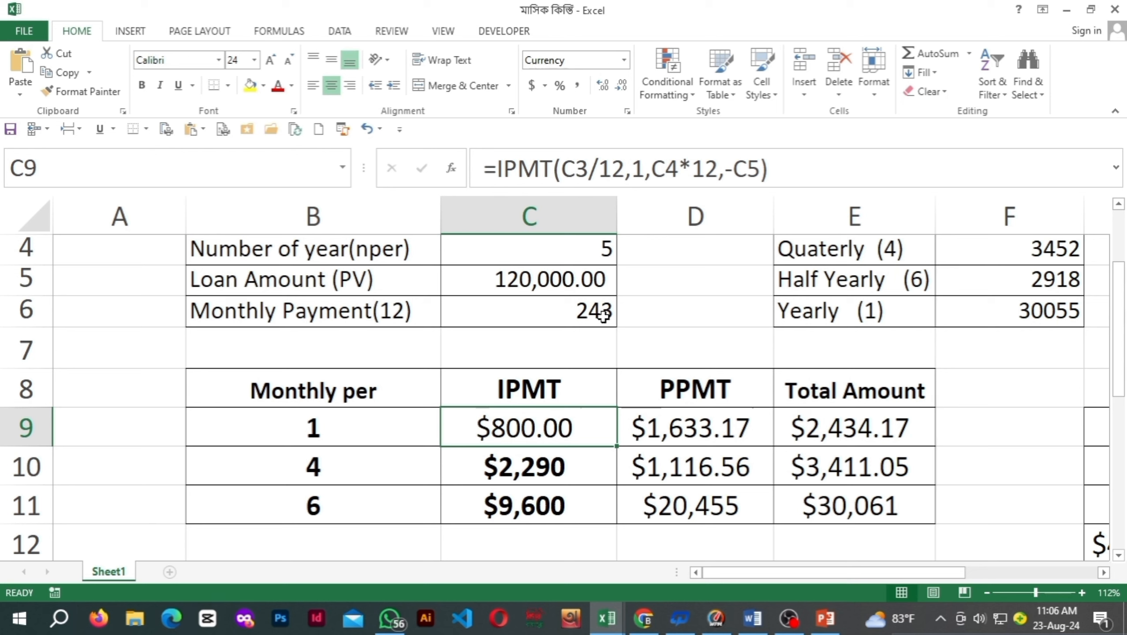
pyautogui.click(577, 317)
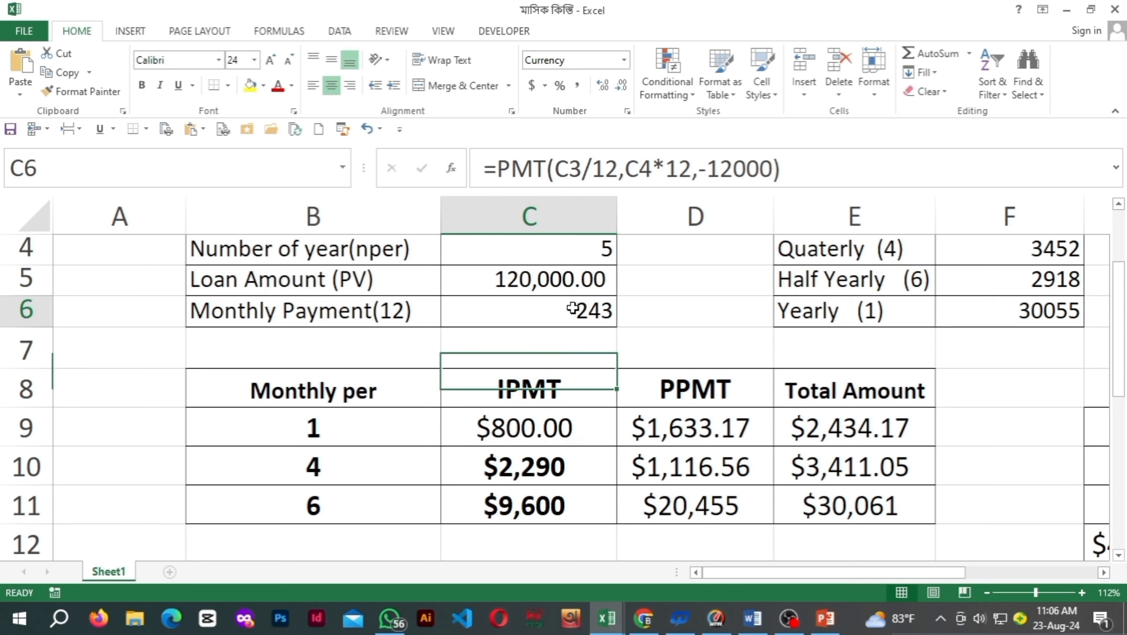
pyautogui.click(766, 168)
pyautogui.write('0')
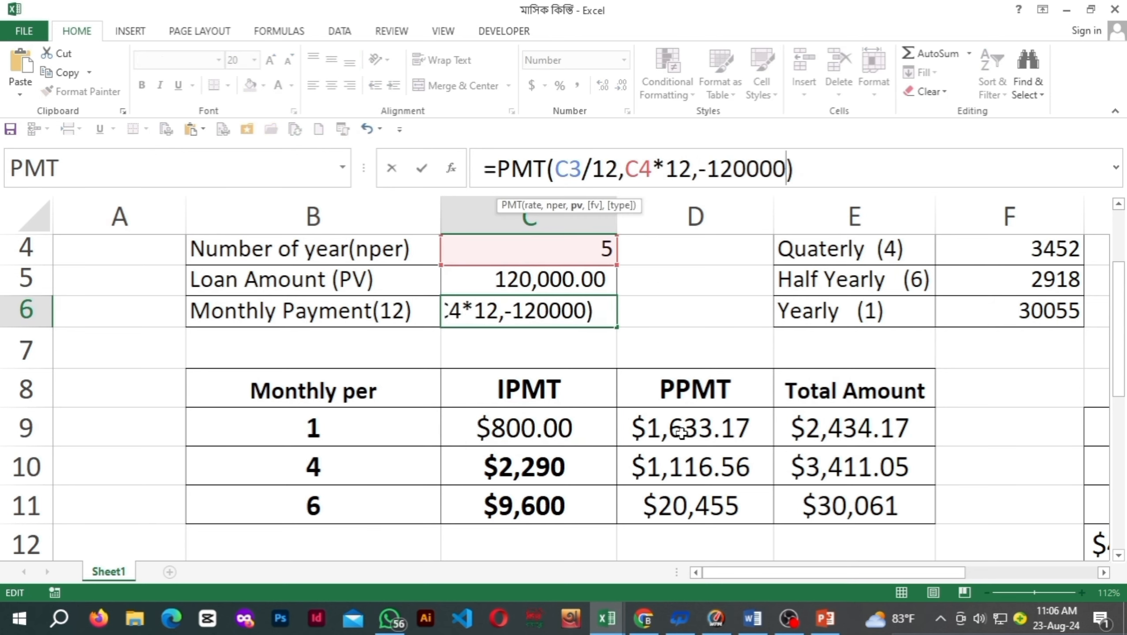
pyautogui.click(722, 538)
pyautogui.click(594, 320)
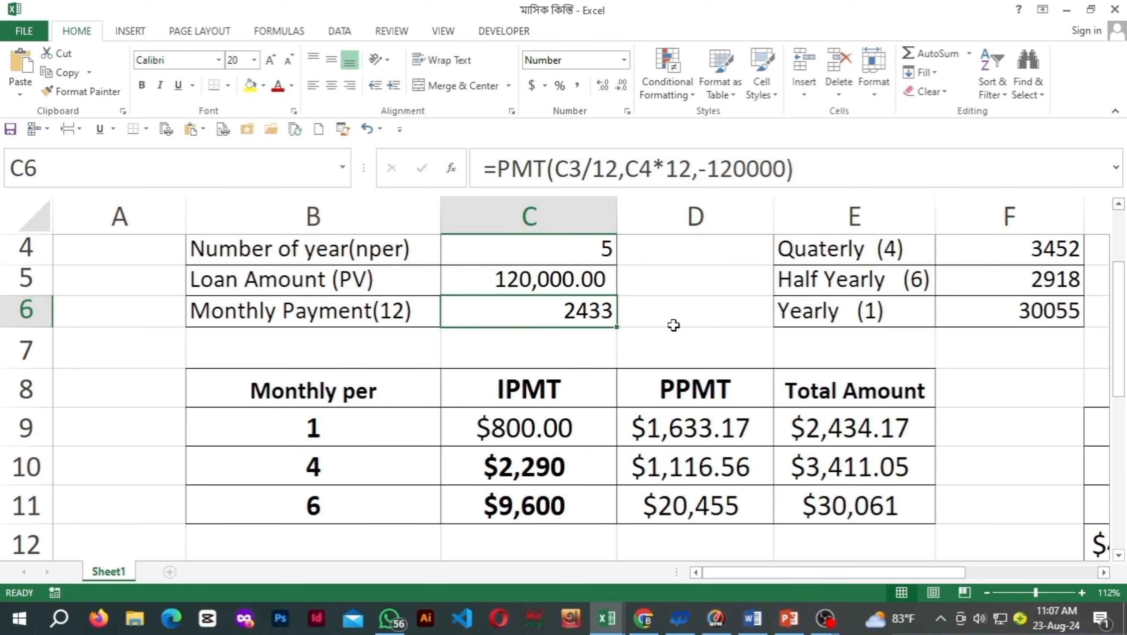
# - Change the loan amount in cell C6's PMT formula back to -12000
pyautogui.click(570, 440)
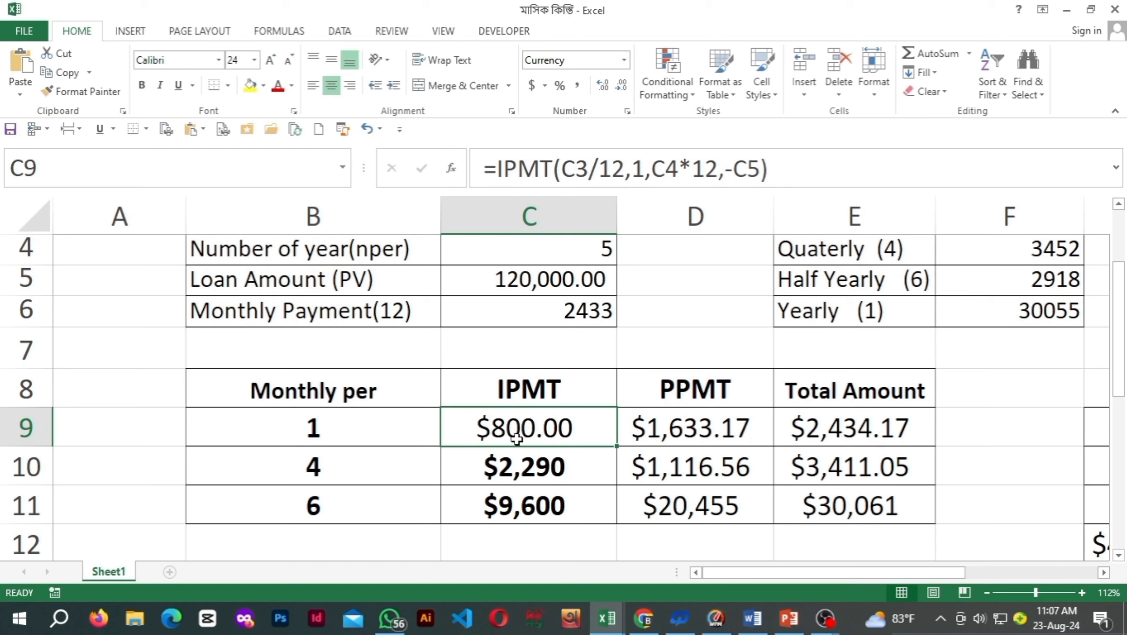
pyautogui.click(596, 310)
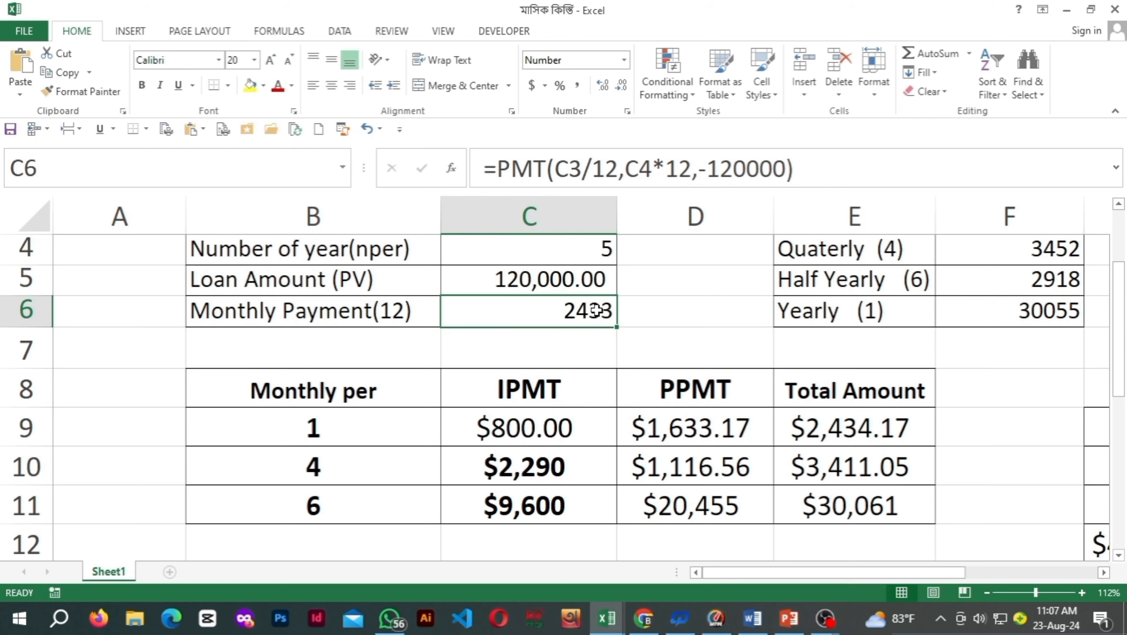
pyautogui.click(748, 169)
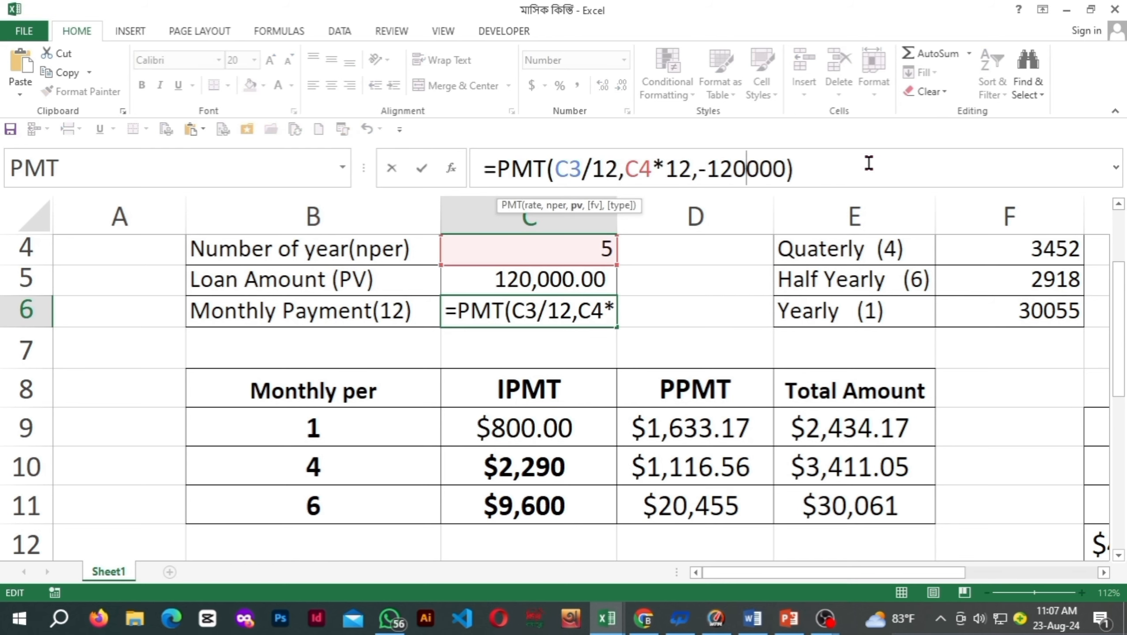
pyautogui.press('BackSpace')
pyautogui.click(671, 345)
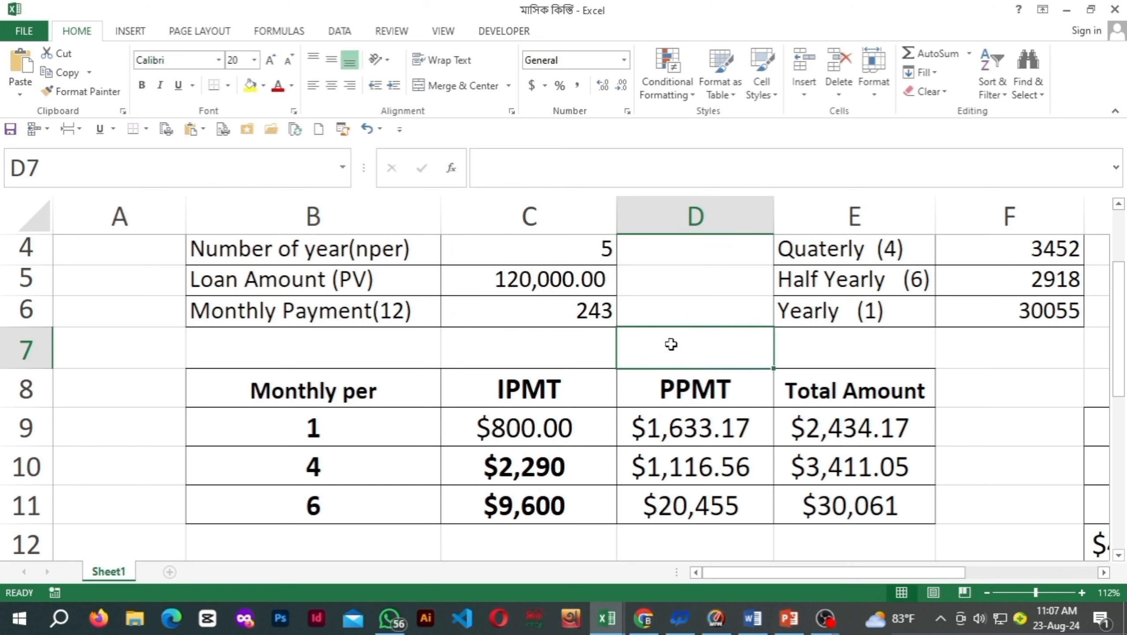
# - Correct the Monthly Payment formula in cell C6 to =PMT(C3/12,C4*12,-120000)
pyautogui.click(590, 314)
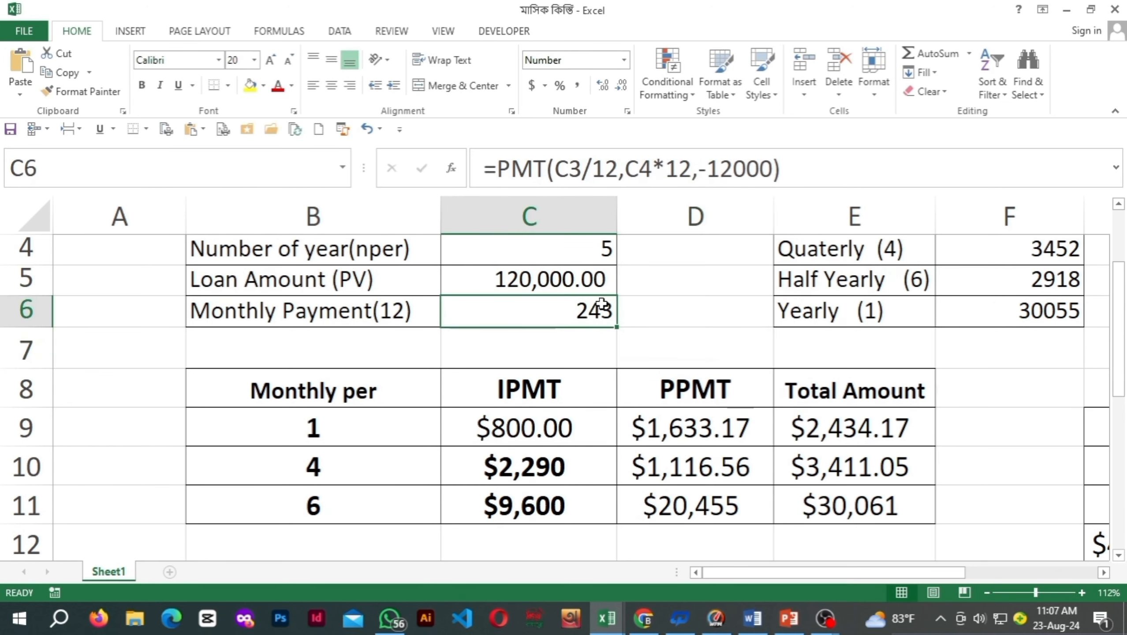
pyautogui.click(761, 171)
pyautogui.write('0')
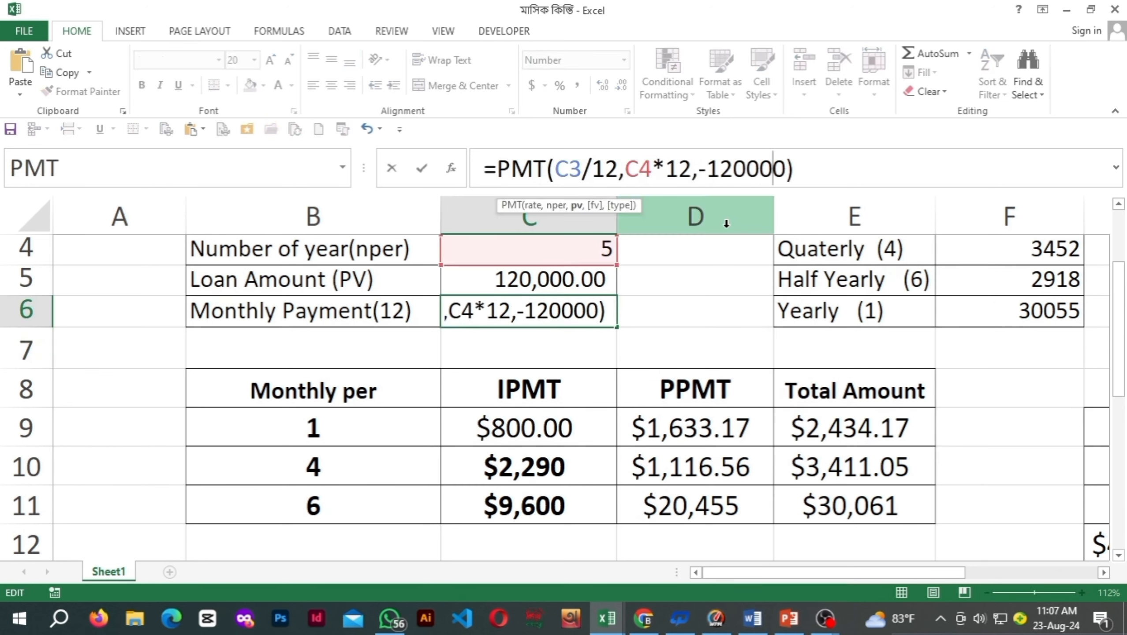
pyautogui.click(685, 347)
pyautogui.click(584, 303)
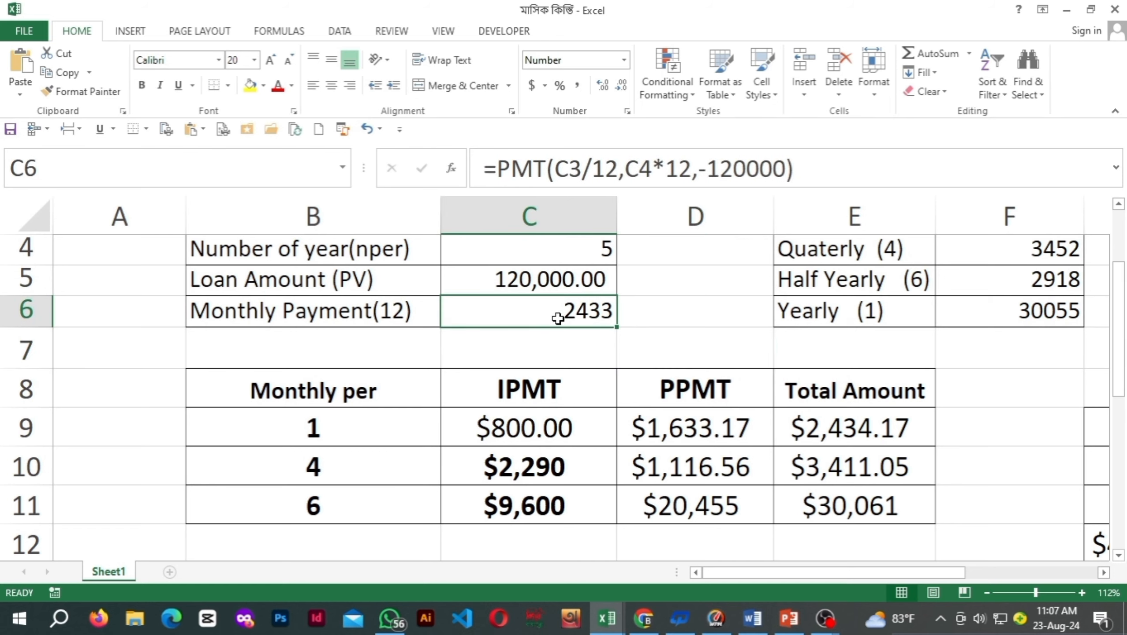
# - Clear the first PPMT formula in cell D9
pyautogui.click(564, 430)
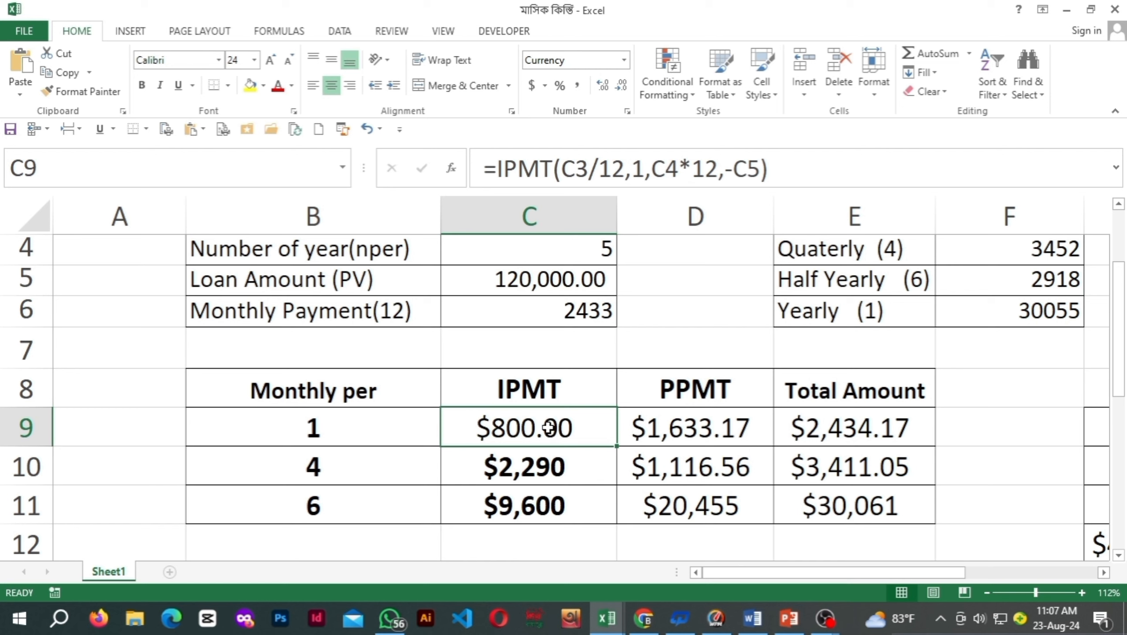
pyautogui.click(665, 429)
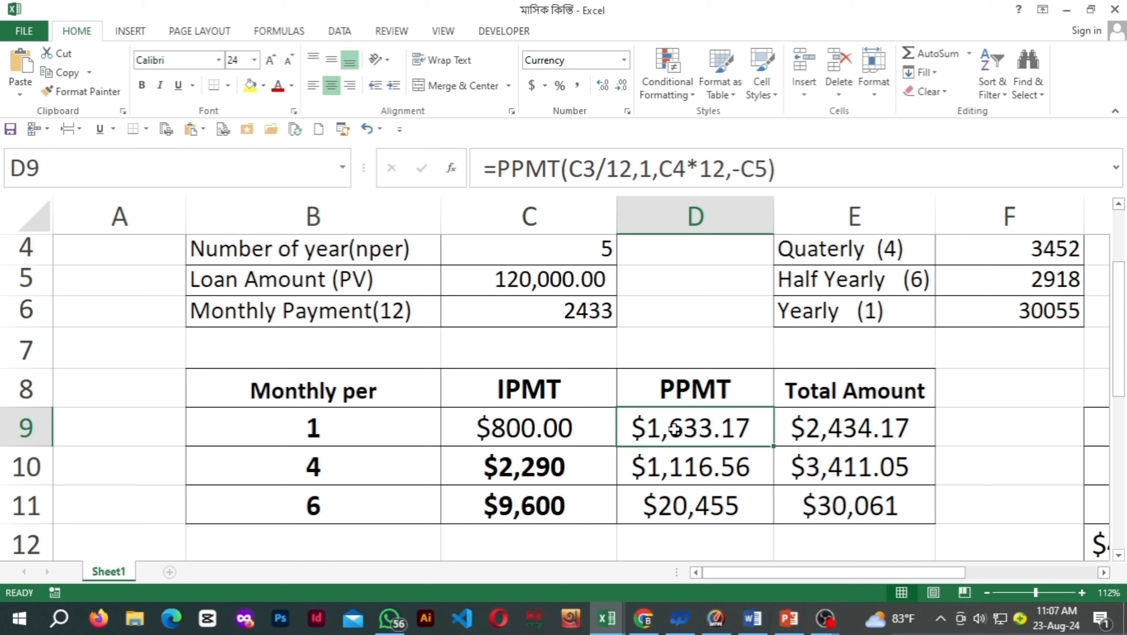
pyautogui.press('Delete')
pyautogui.click(973, 428)
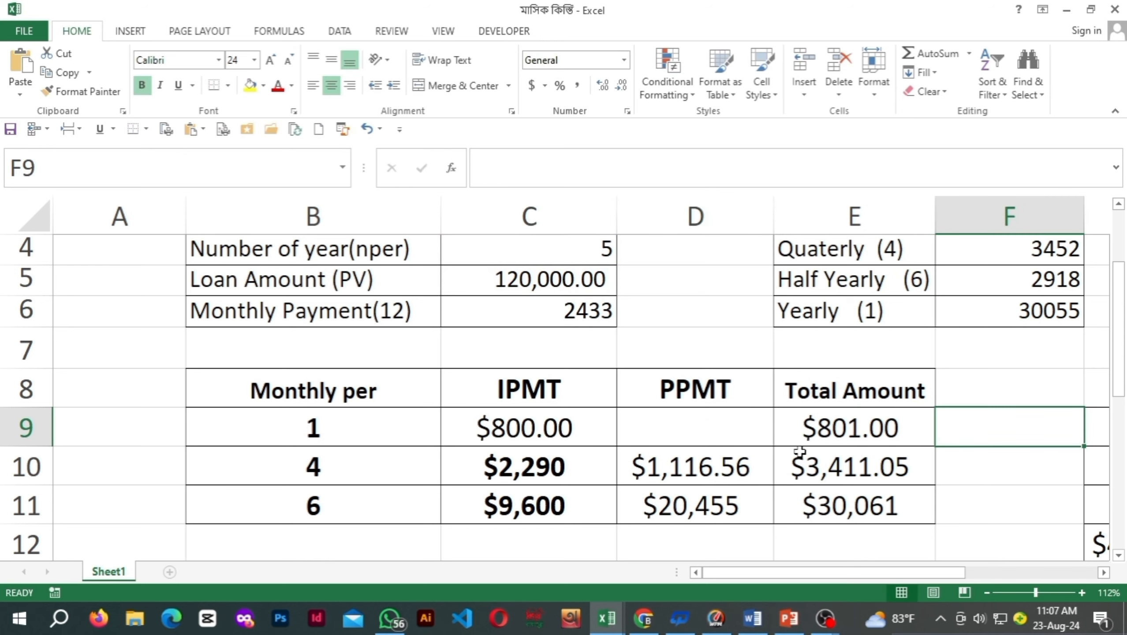
# - Start a PPMT formula in cell D9 with the rate C3/12 and period 1
pyautogui.click(723, 418)
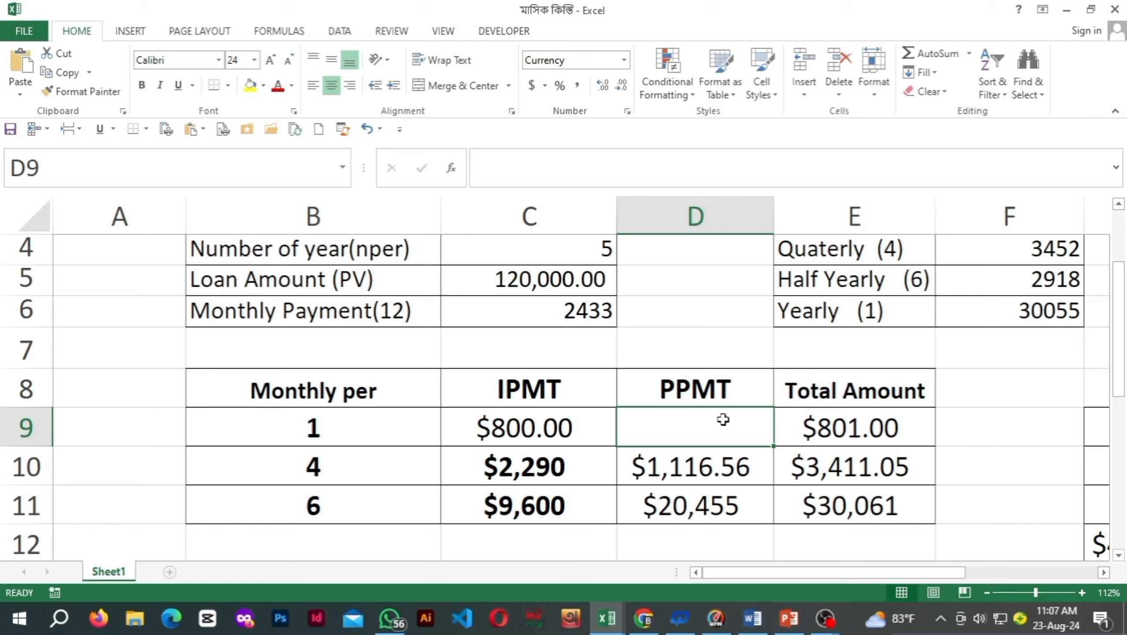
pyautogui.write('=p')
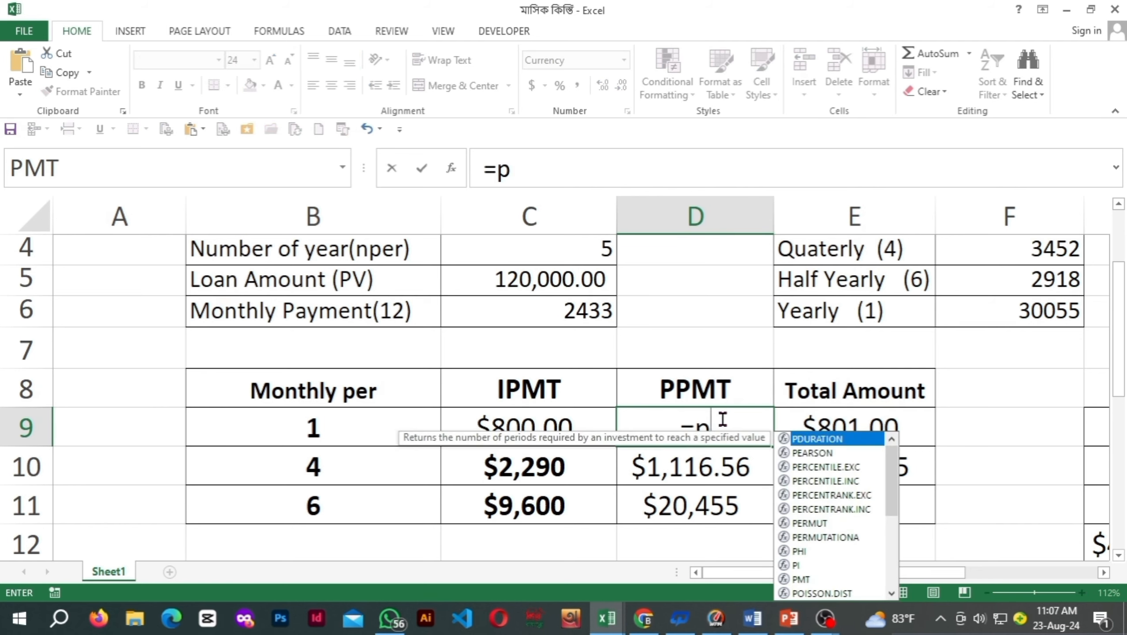
pyautogui.write('pmt')
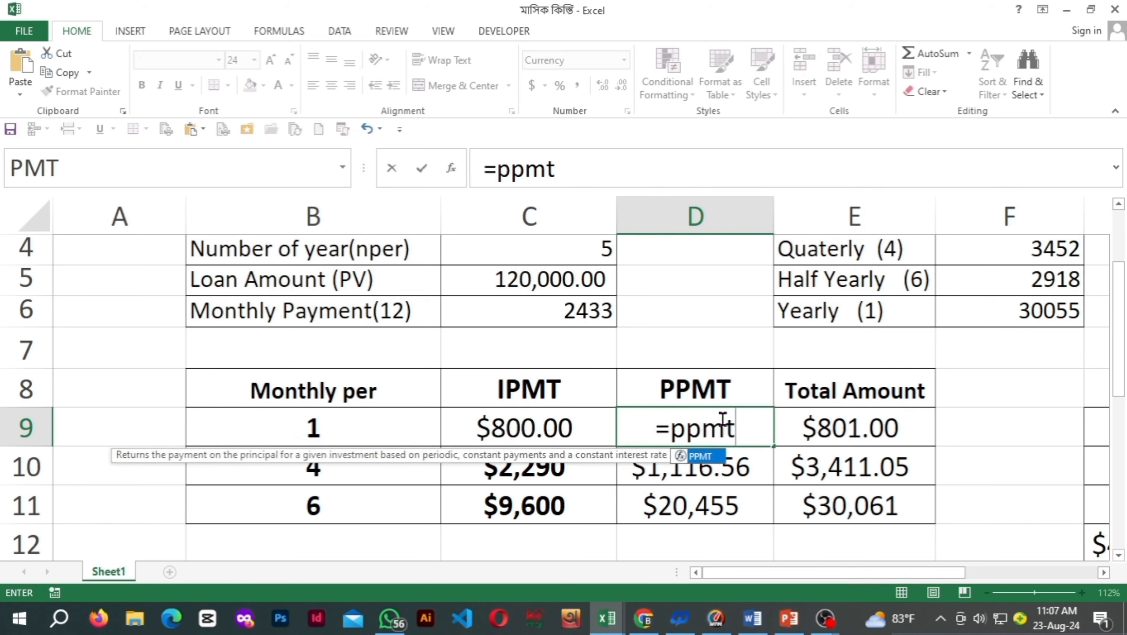
pyautogui.write('(')
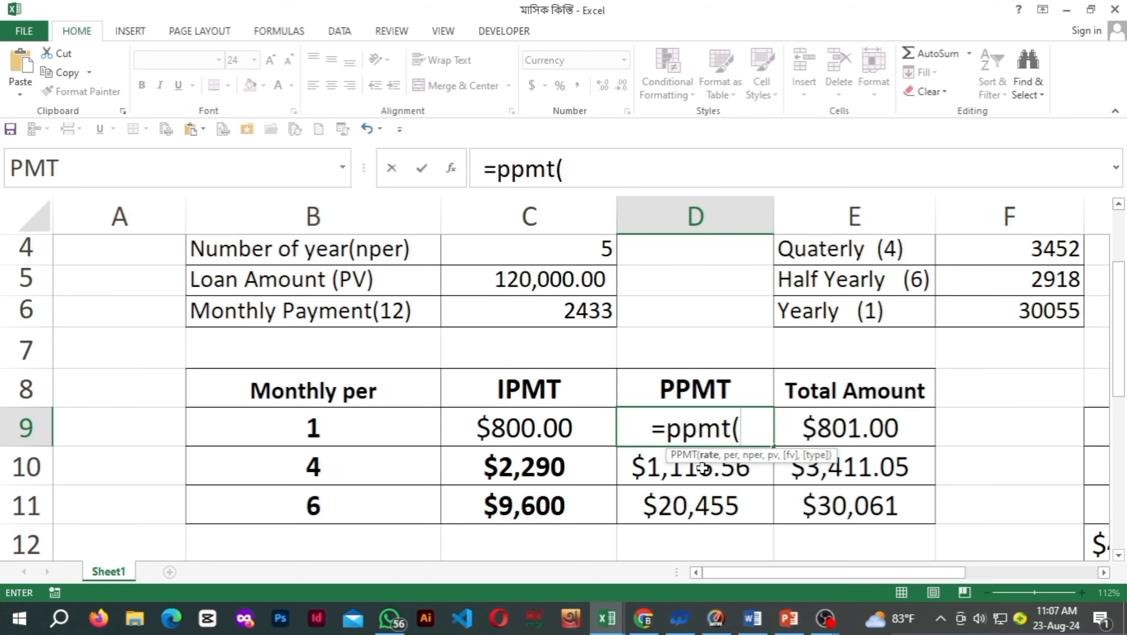
pyautogui.scroll(2, 585, 294)
pyautogui.click(595, 429)
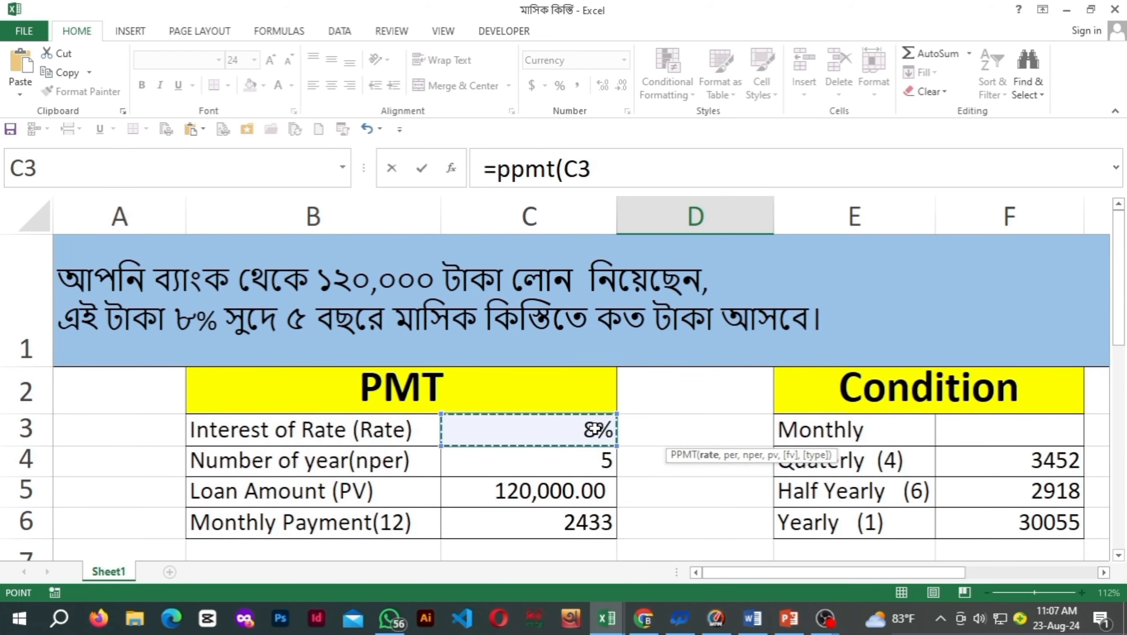
pyautogui.write('/12,')
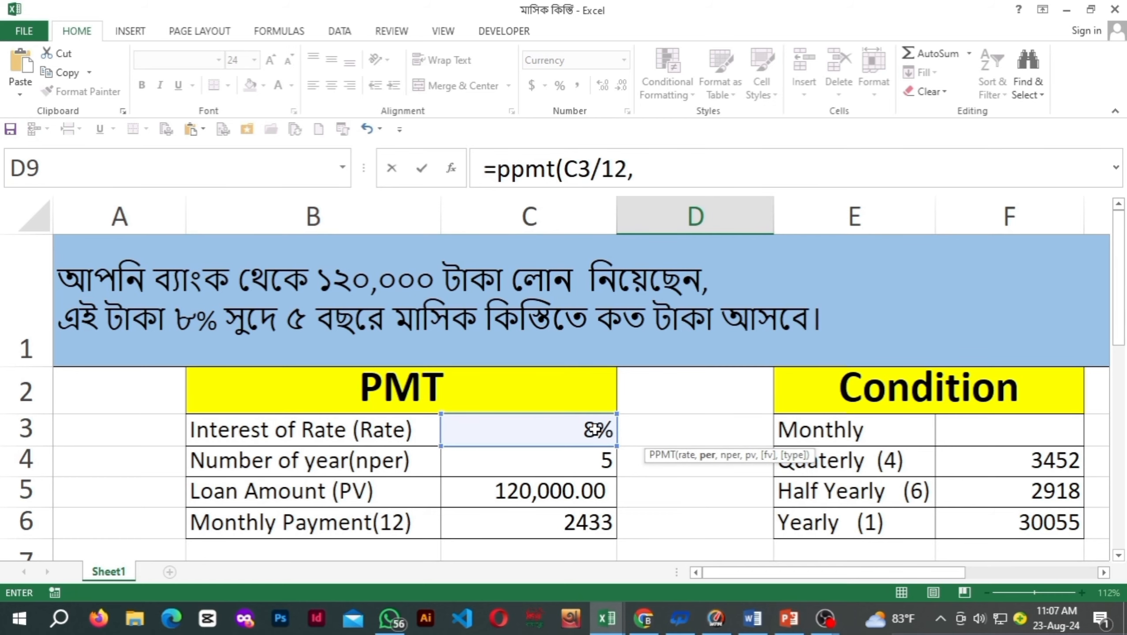
pyautogui.scroll(-2, 611, 409)
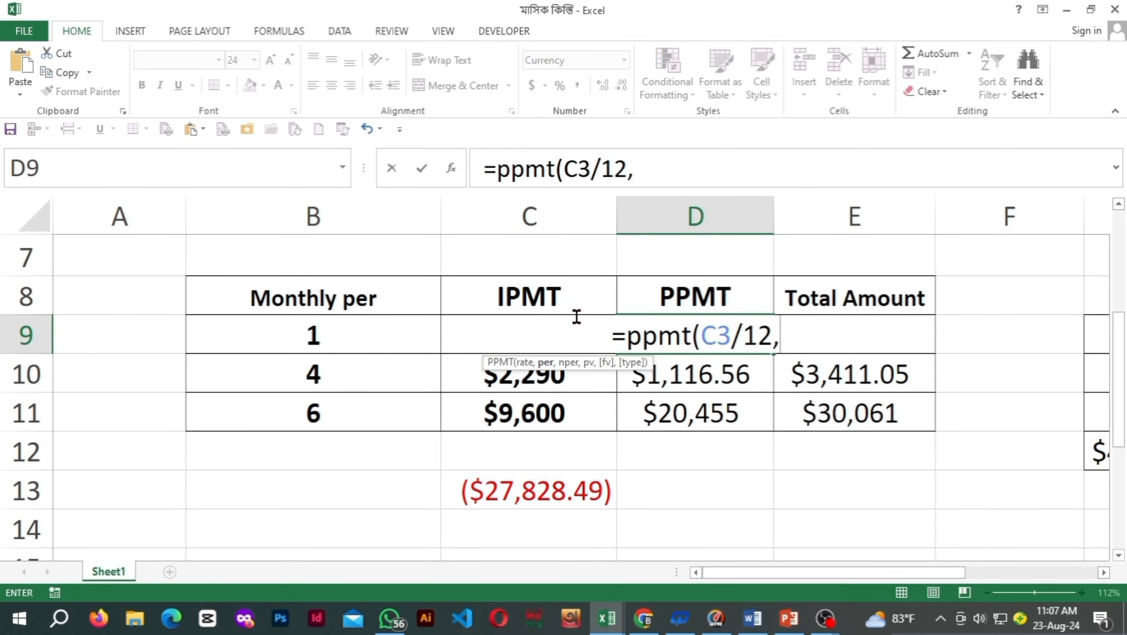
pyautogui.write('1')
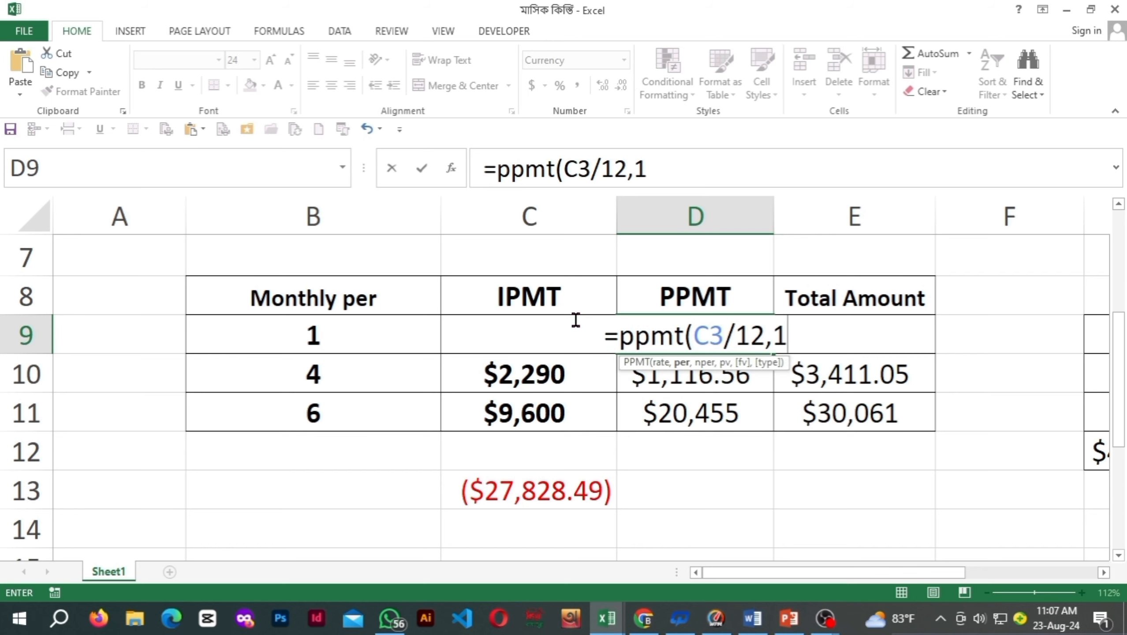
pyautogui.write(',')
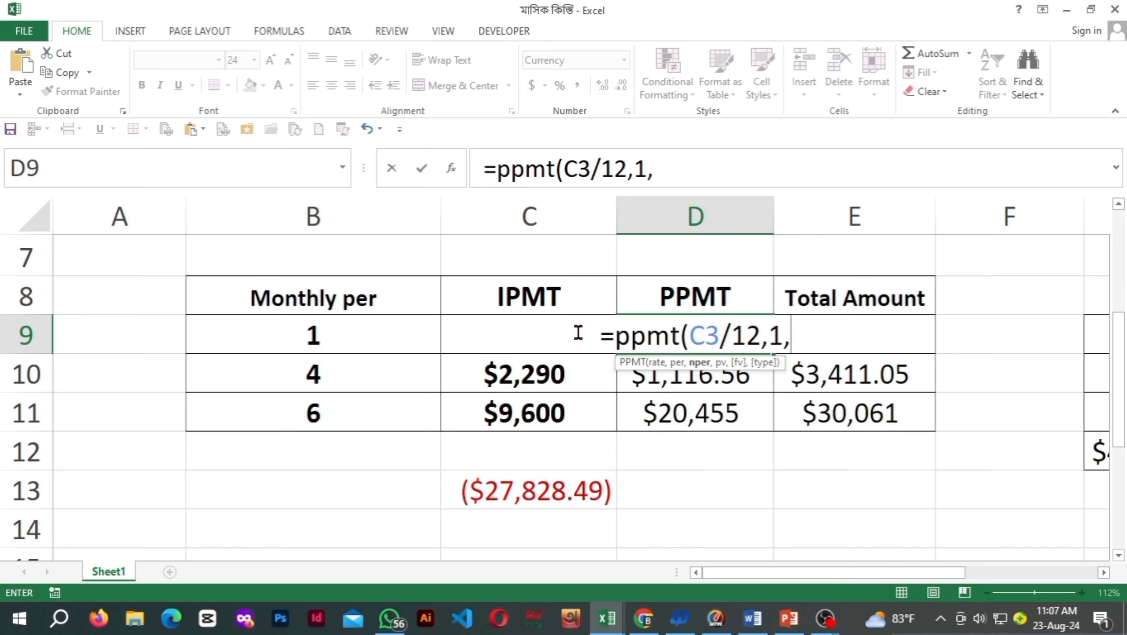
# - Complete D9's PPMT formula with C4*12 as the number of periods and -C5 as the present value
pyautogui.scroll(1, 577, 332)
pyautogui.click(601, 258)
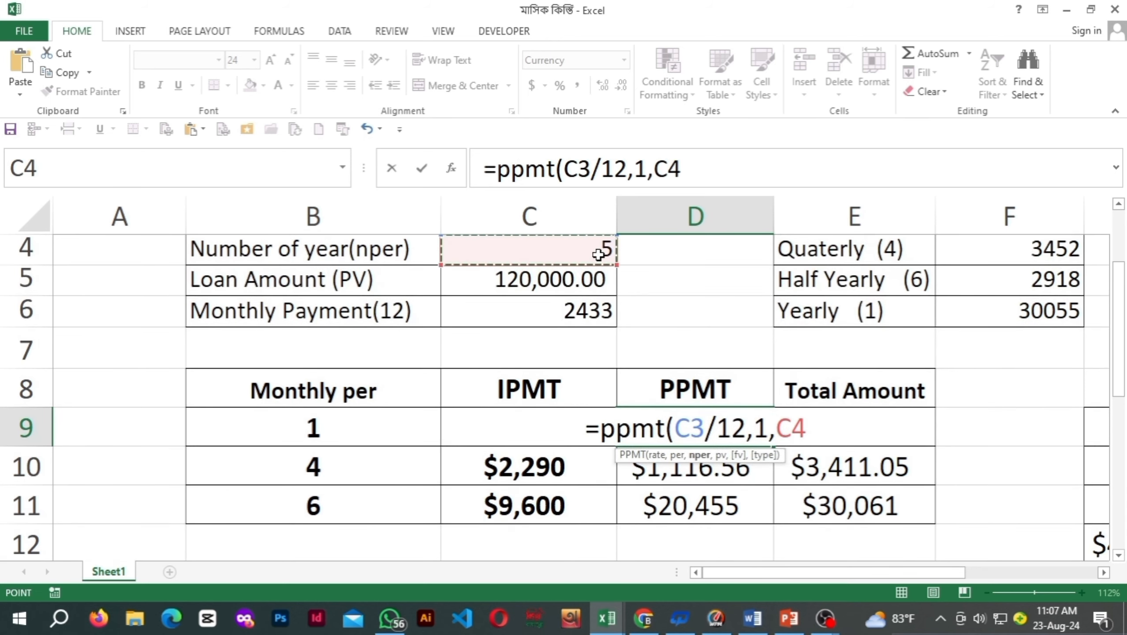
pyautogui.write('*12')
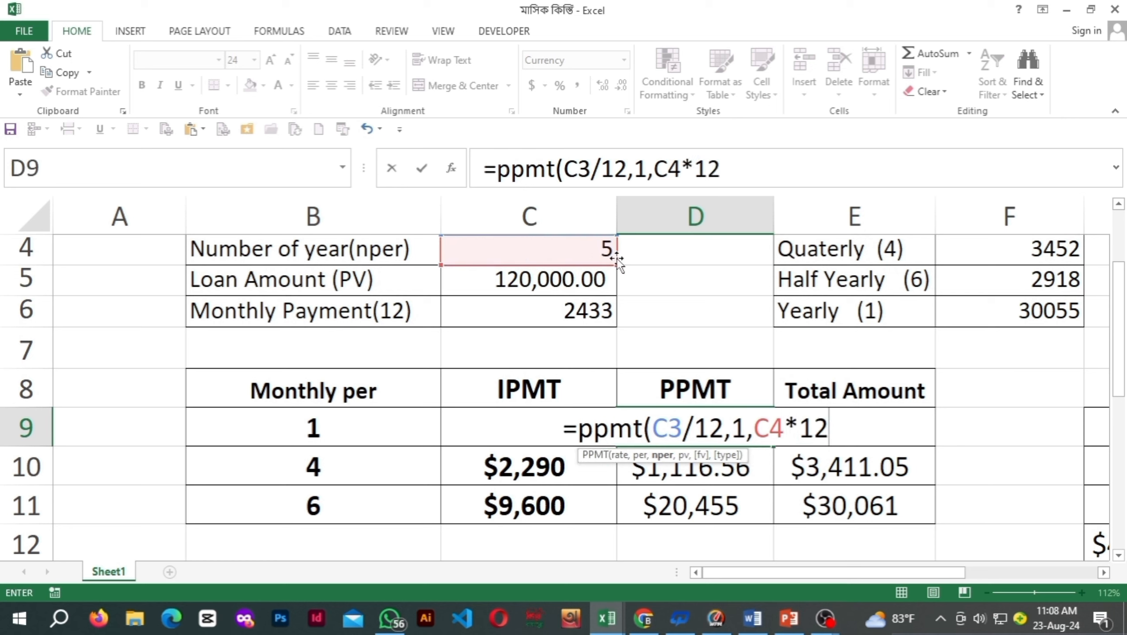
pyautogui.write(',')
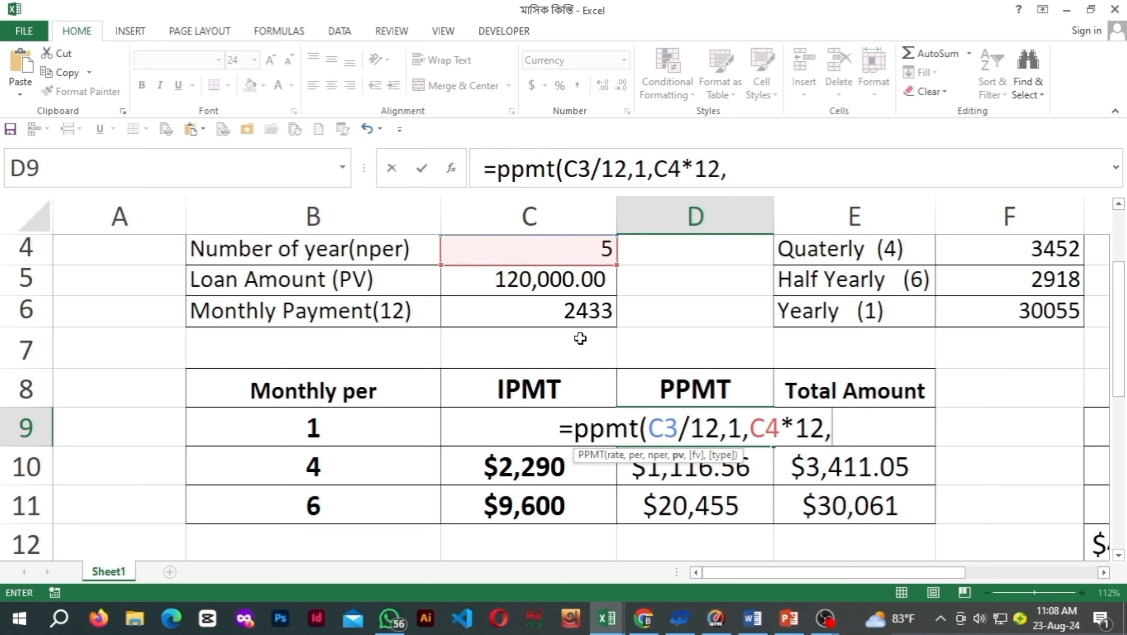
pyautogui.write('-')
pyautogui.click(562, 282)
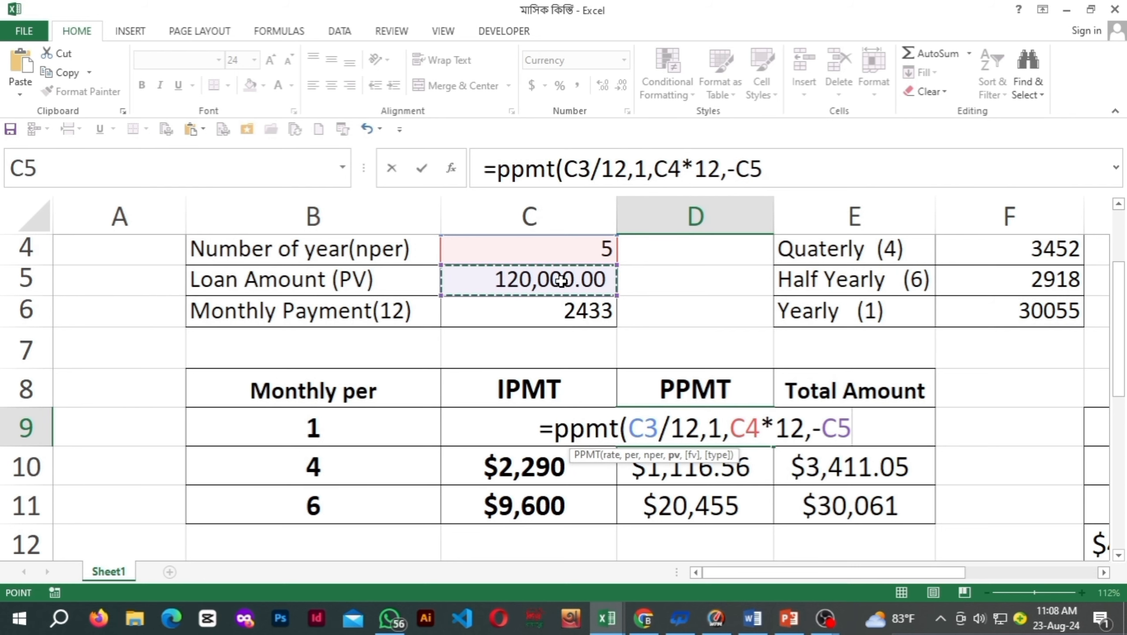
pyautogui.write(')')
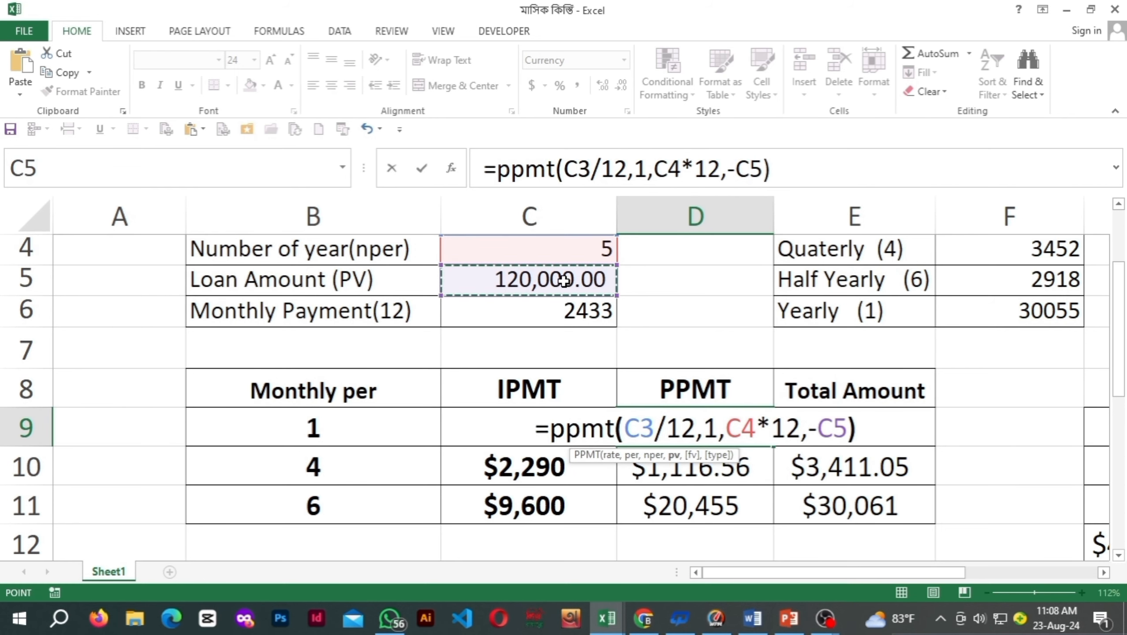
pyautogui.press('Return')
pyautogui.click(704, 436)
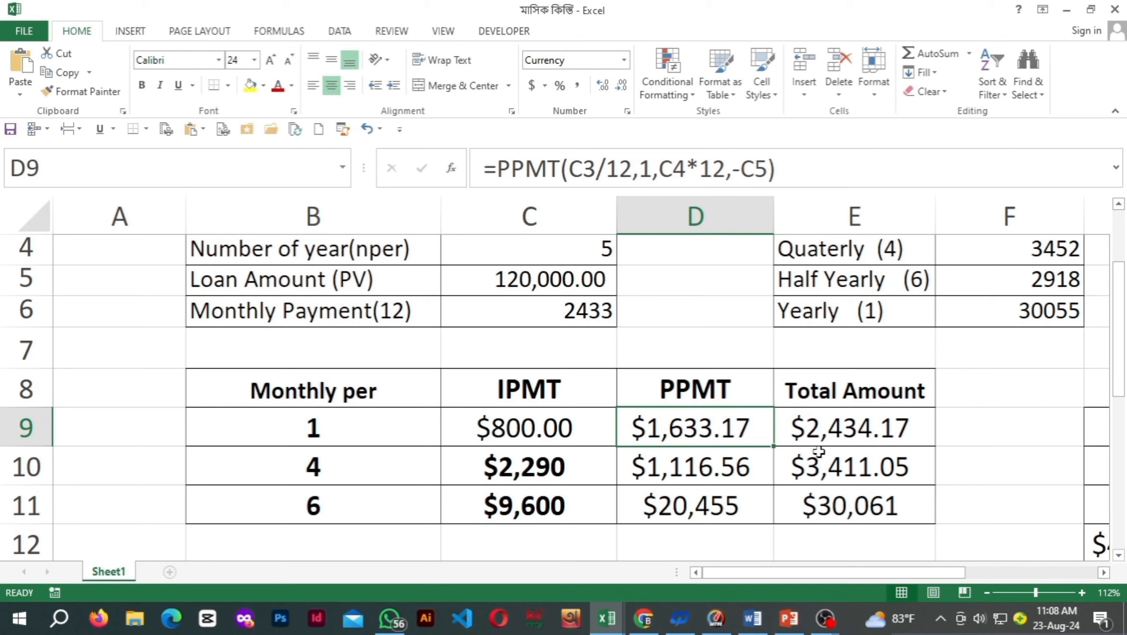
# - Clear the Total Amount formula in cell E9
pyautogui.click(823, 431)
pyautogui.doubleClick(873, 434)
pyautogui.press('BackSpace')
pyautogui.press('BackSpace')
pyautogui.press('BackSpace')
pyautogui.press('BackSpace')
pyautogui.press('BackSpace')
pyautogui.press('BackSpace')
pyautogui.press('BackSpace')
pyautogui.press('BackSpace')
pyautogui.press('BackSpace')
pyautogui.press('BackSpace')
pyautogui.press('BackSpace')
pyautogui.click(1062, 489)
# - Sum B9:D9 into cell E9 with AutoSum and compare the total with the Monthly Payment in C6
pyautogui.click(852, 421)
pyautogui.click(968, 53)
pyautogui.click(947, 72)
pyautogui.press('Return')
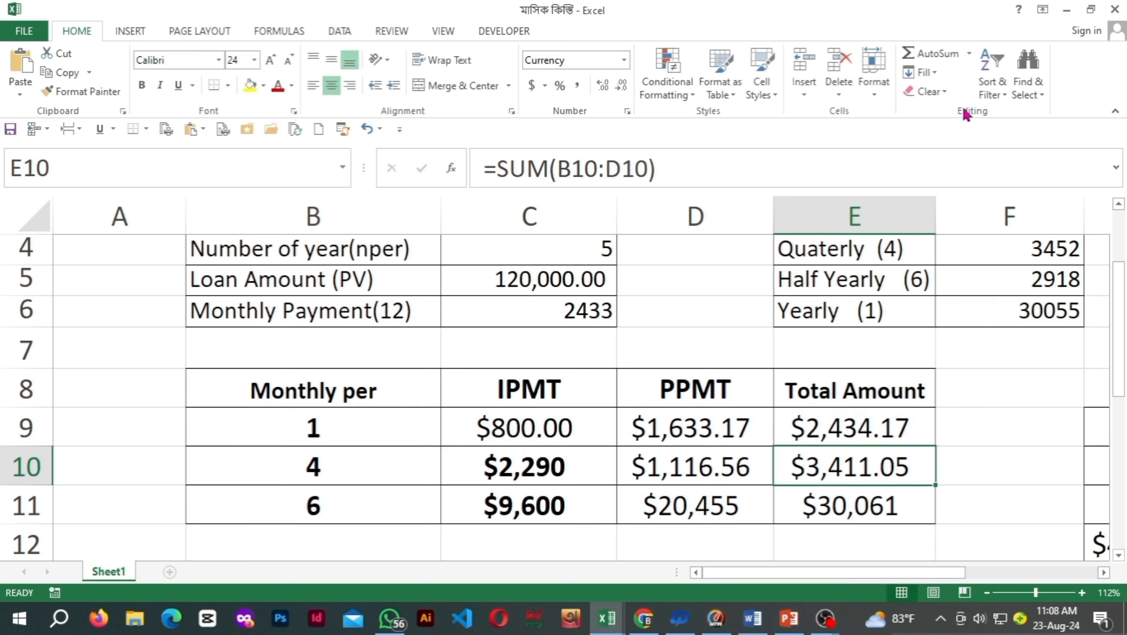
pyautogui.click(858, 437)
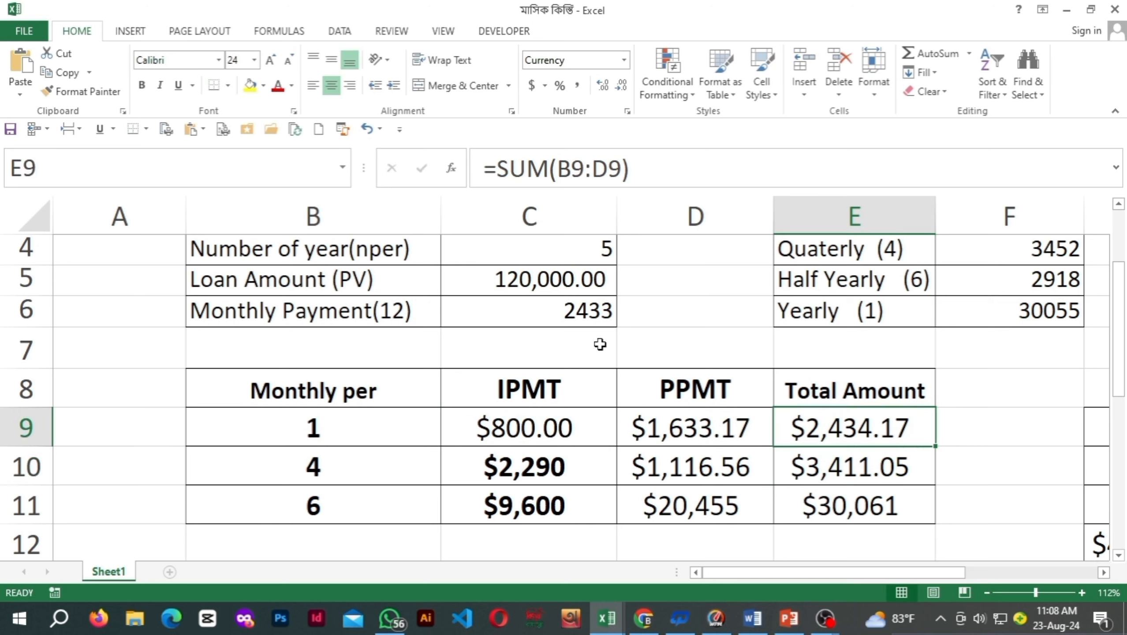
pyautogui.click(568, 310)
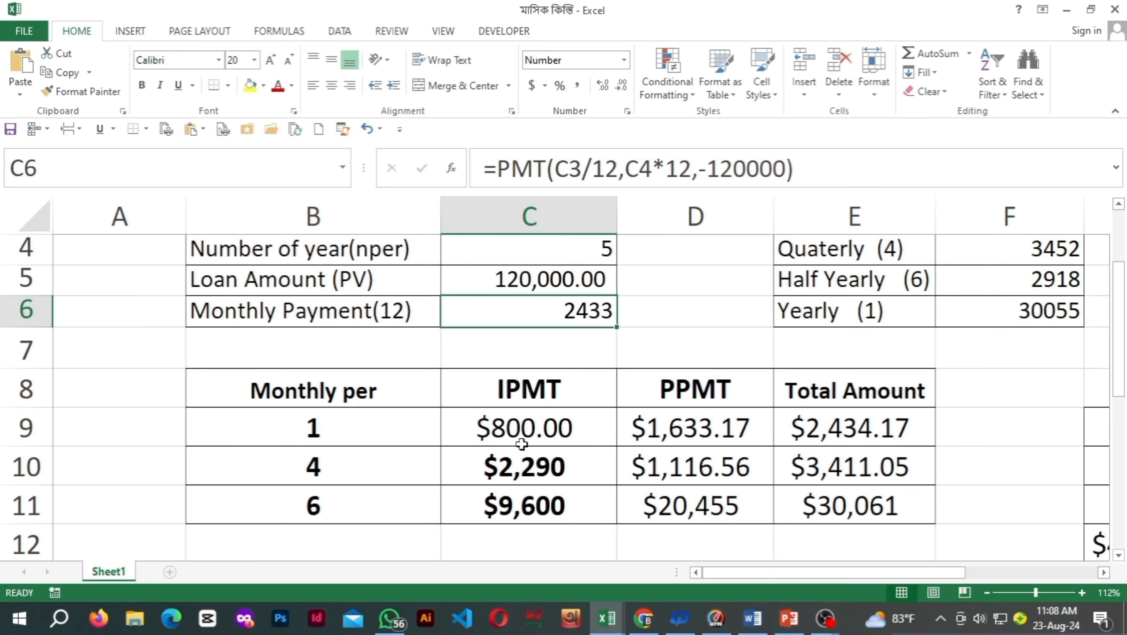
pyautogui.click(870, 434)
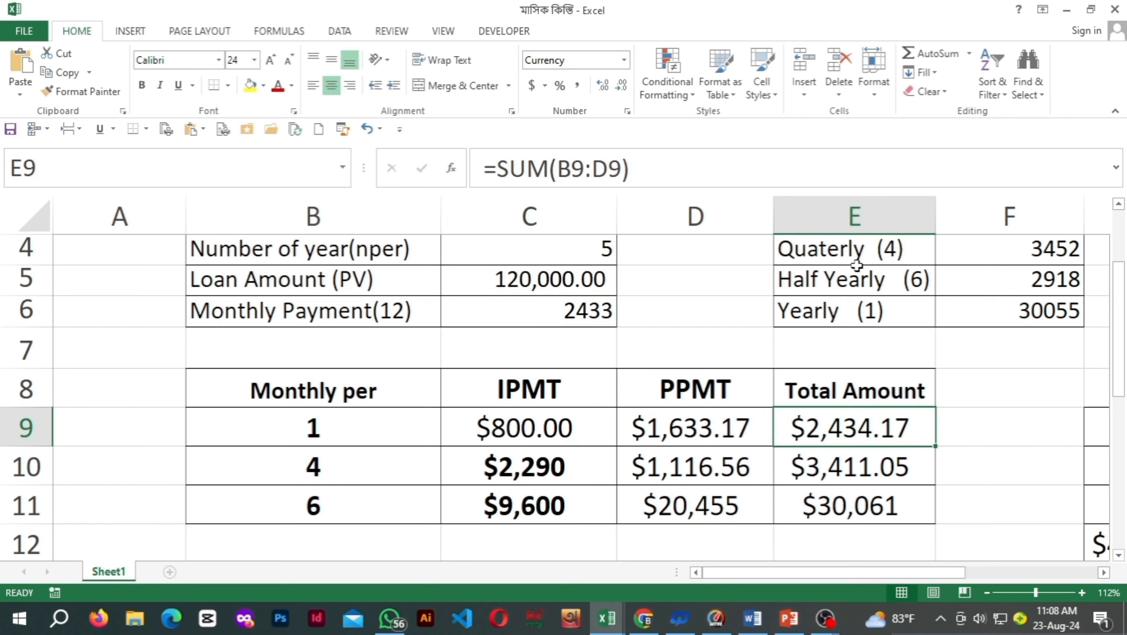
# - Clear the IPMT, PPMT and Total Amount cells C10:E10 in the row for 4
pyautogui.click(550, 465)
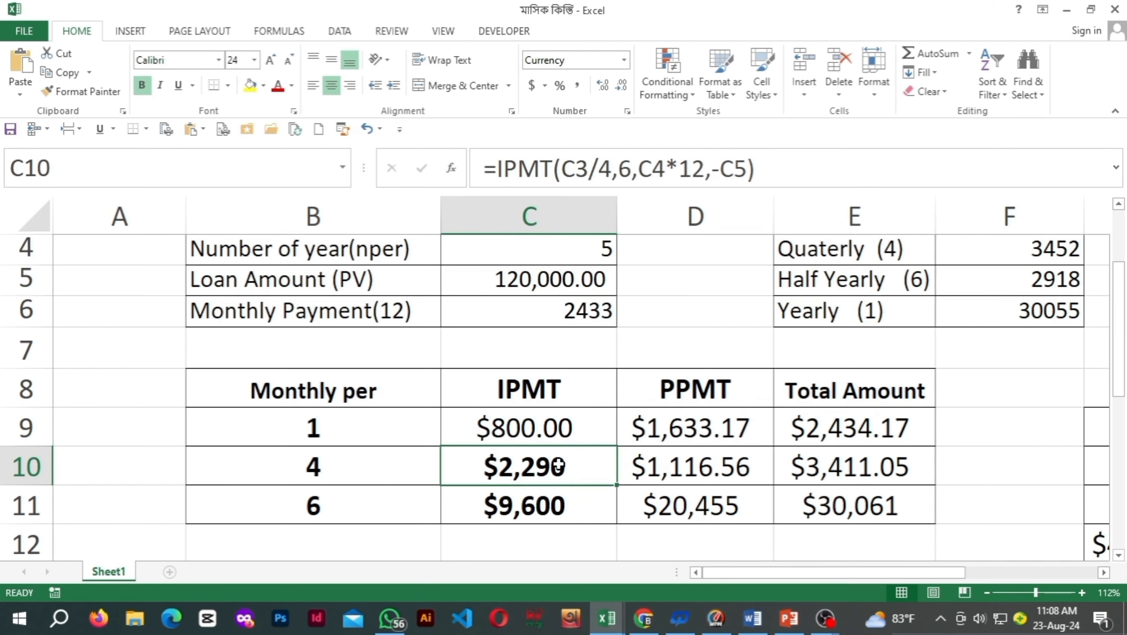
pyautogui.click(988, 487)
pyautogui.moveTo(554, 458); pyautogui.dragTo(888, 467)
pyautogui.press('Delete')
pyautogui.click(995, 394)
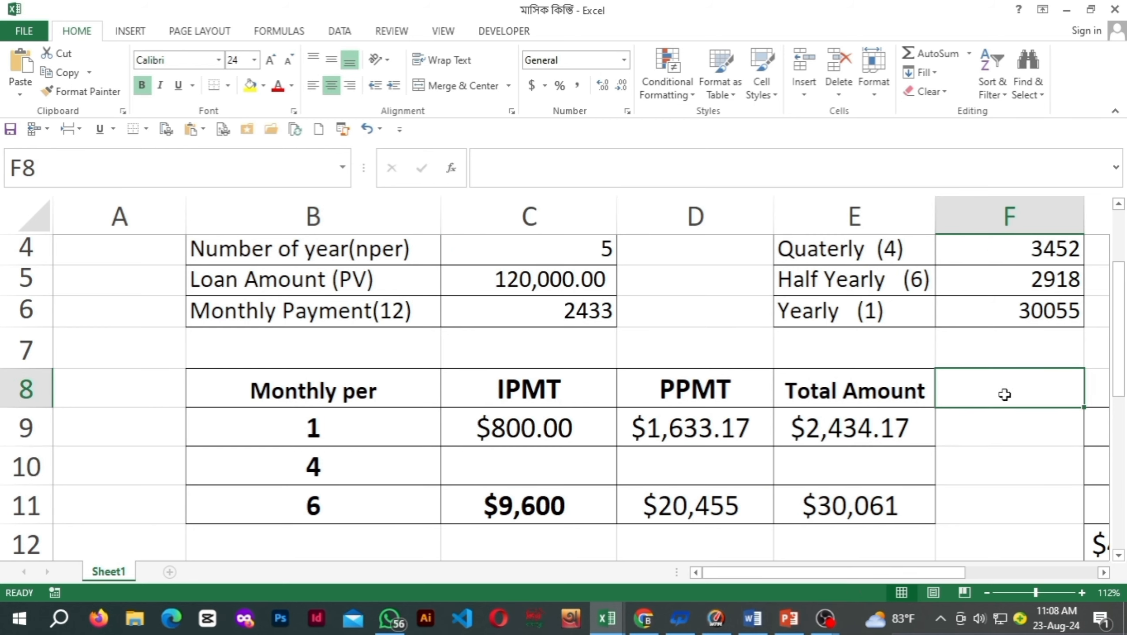
# - Start an IPMT formula in cell C10
pyautogui.moveTo(1115, 367); pyautogui.dragTo(1124, 383)
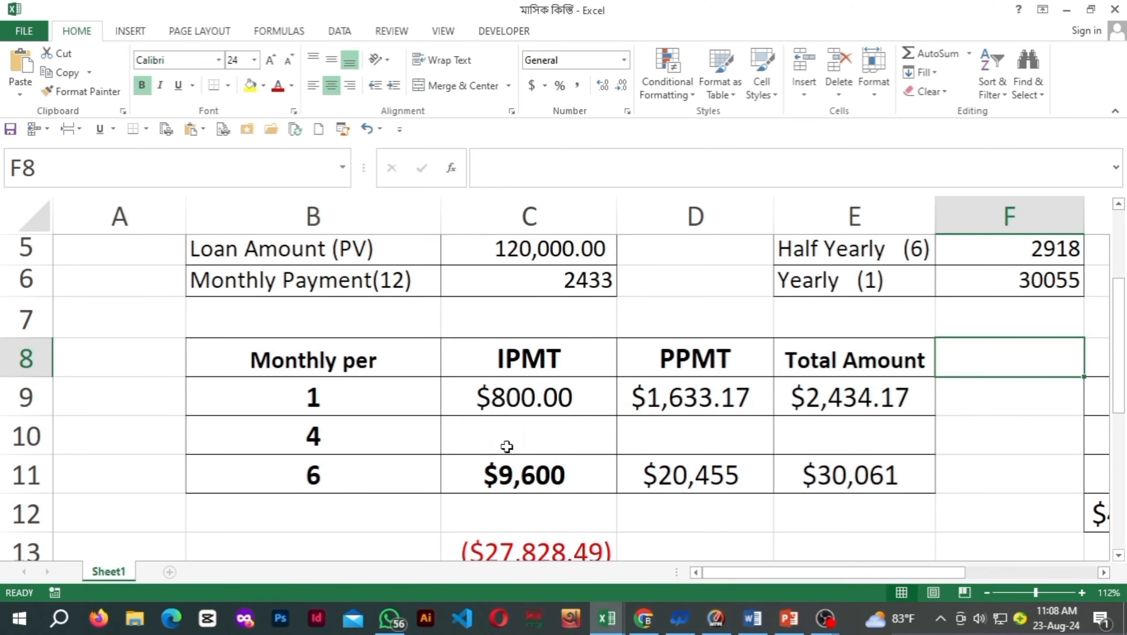
pyautogui.click(506, 444)
pyautogui.write('=')
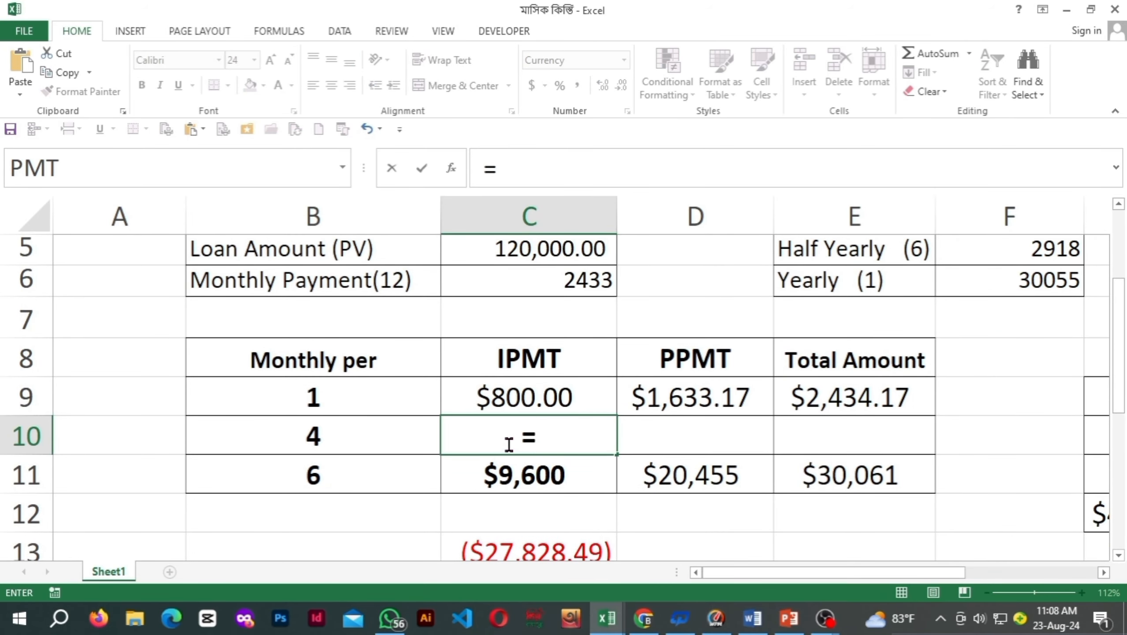
pyautogui.write('ppmt(')
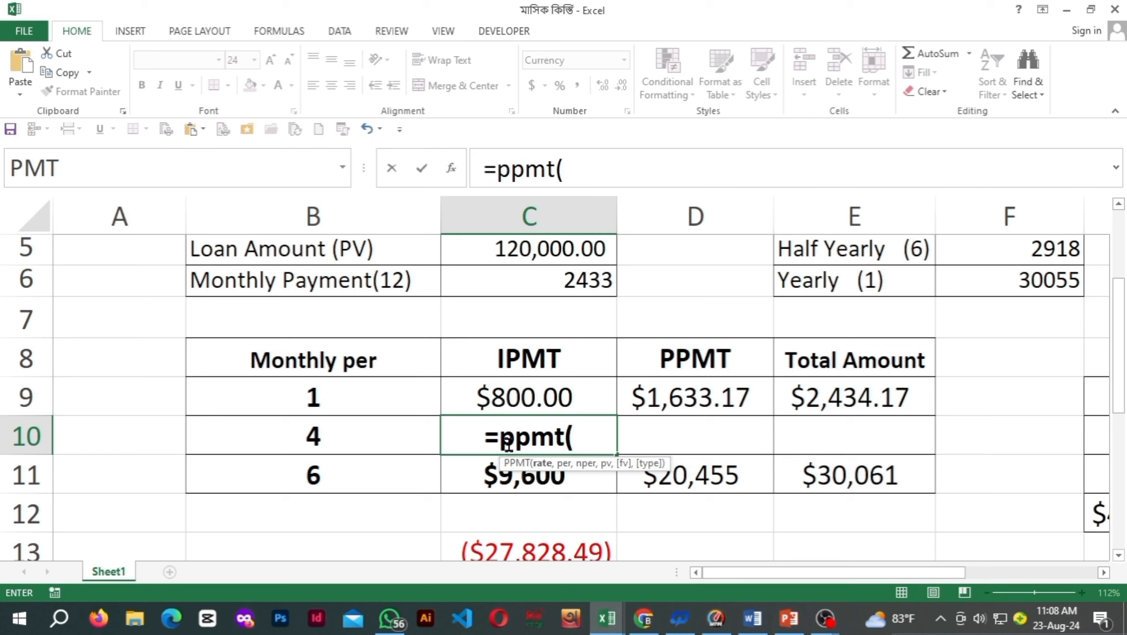
pyautogui.click(528, 434)
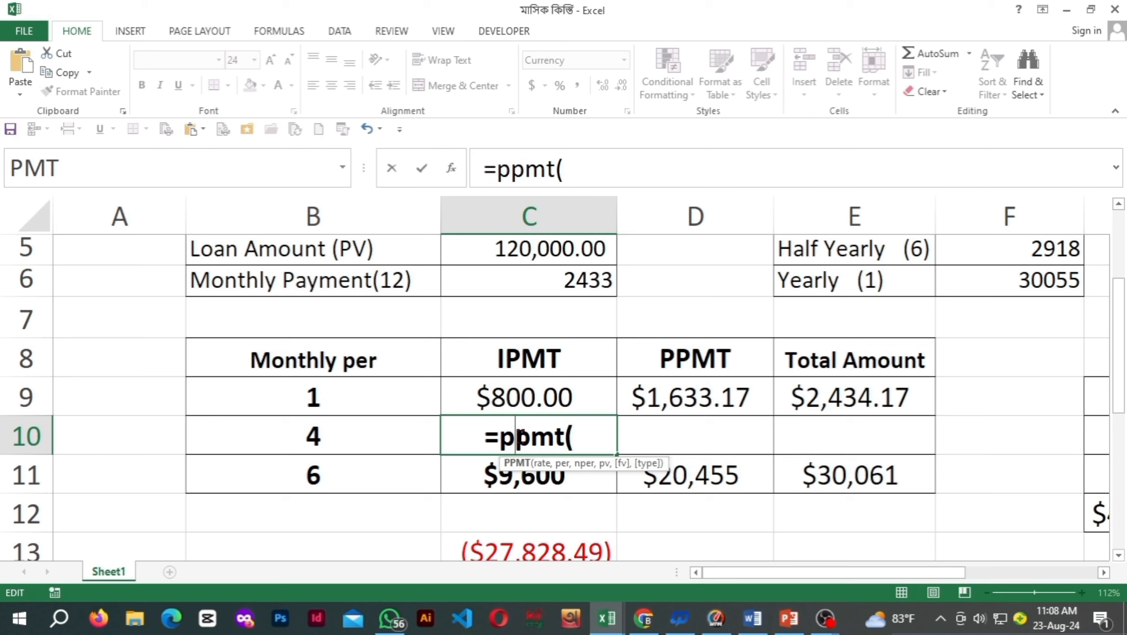
pyautogui.press('BackSpace')
pyautogui.write('i')
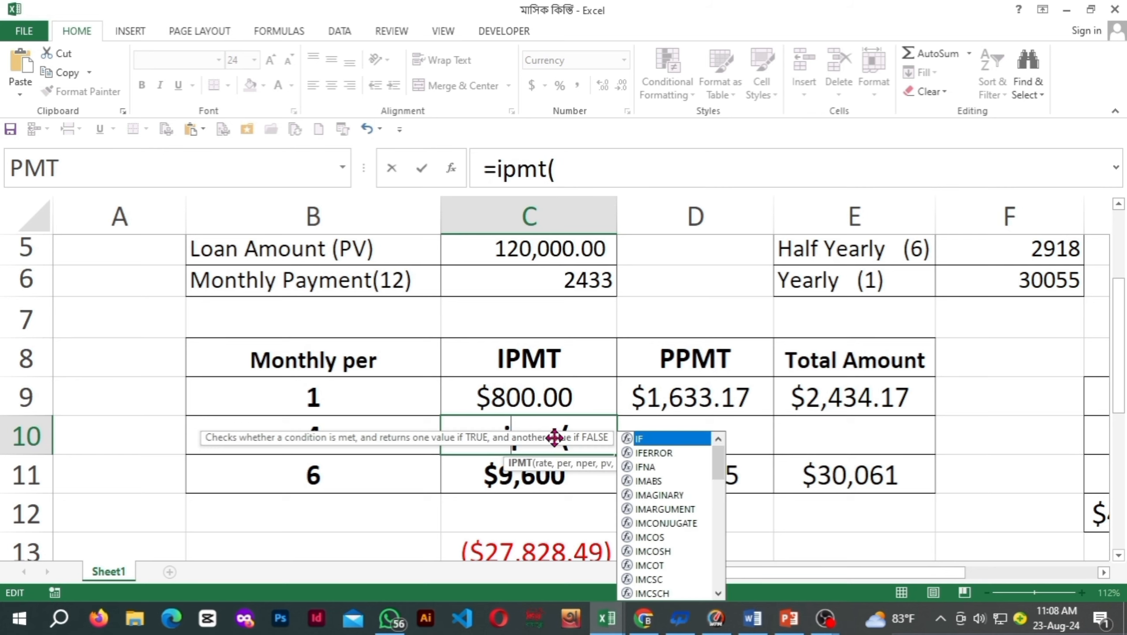
pyautogui.click(591, 430)
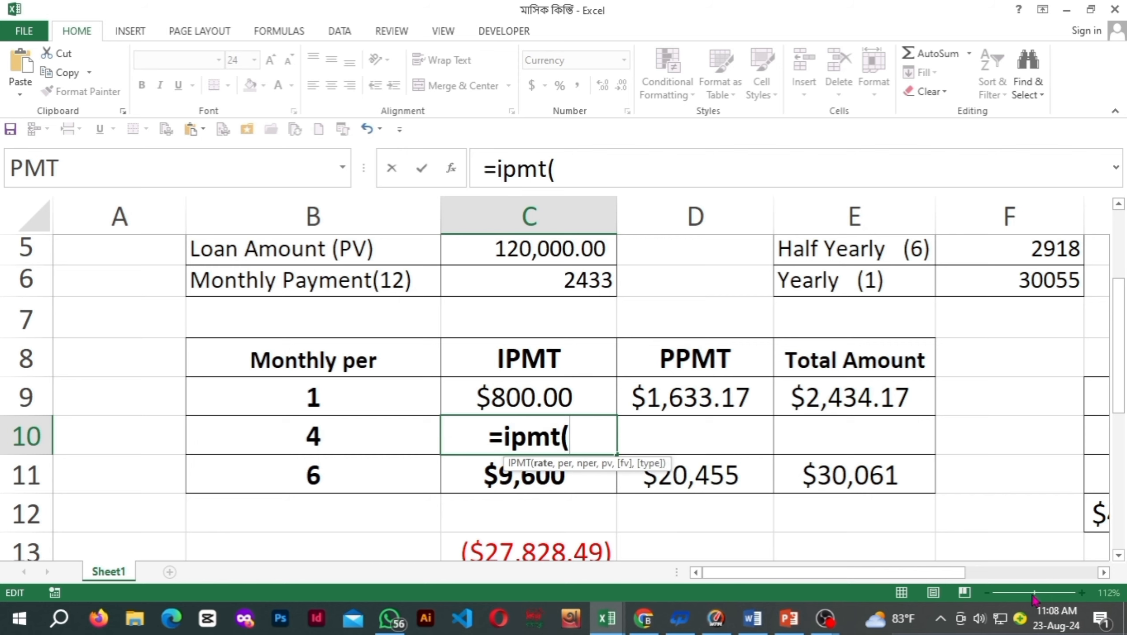
# - Enter C3/4 as the rate and 4 as the period in cell C10's IPMT formula
pyautogui.scroll(1, 494, 370)
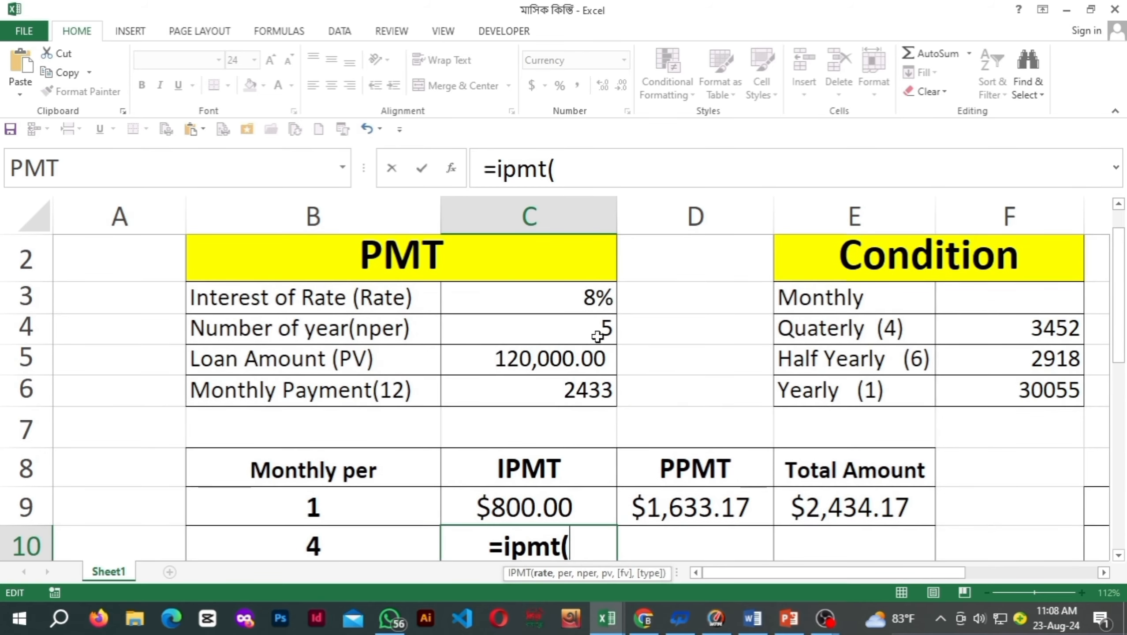
pyautogui.click(589, 297)
pyautogui.write('/')
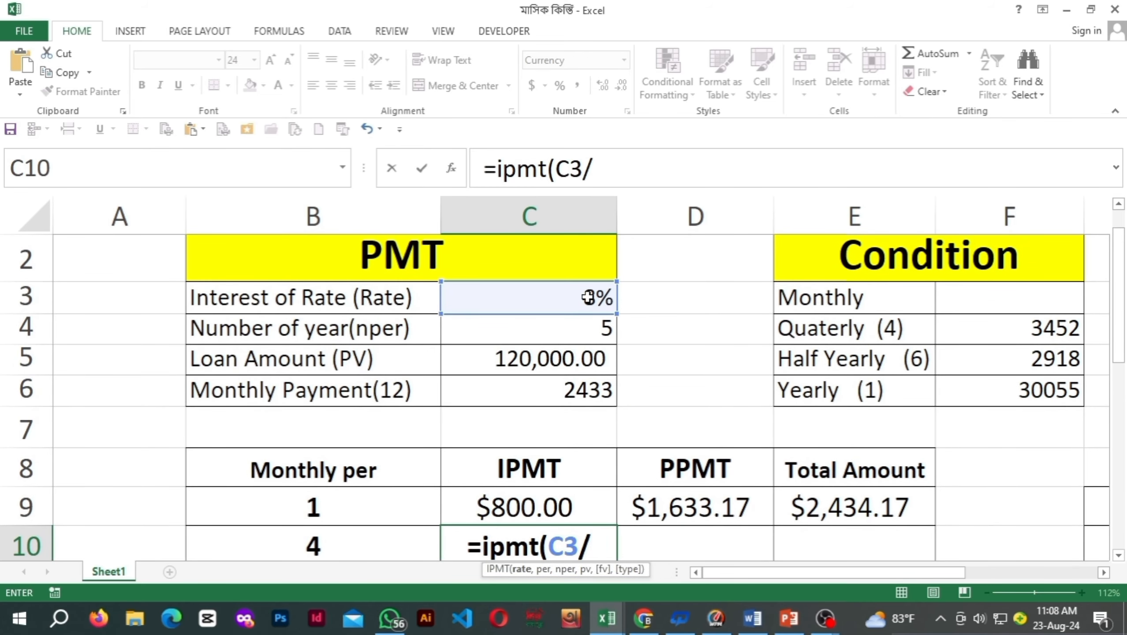
pyautogui.scroll(-1, 588, 297)
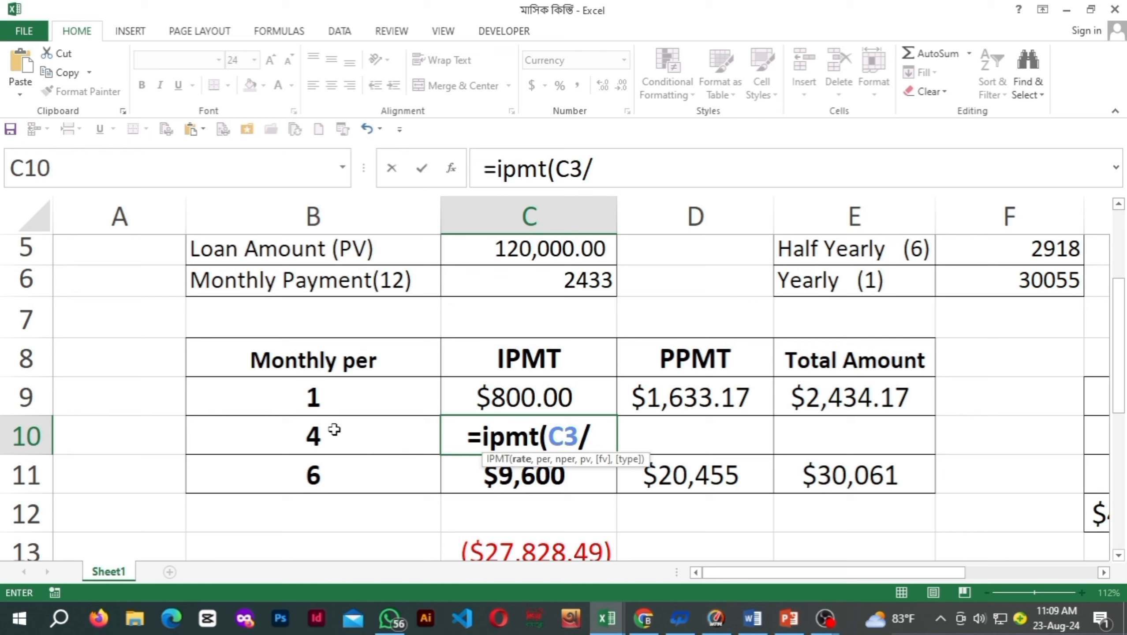
pyautogui.write('4')
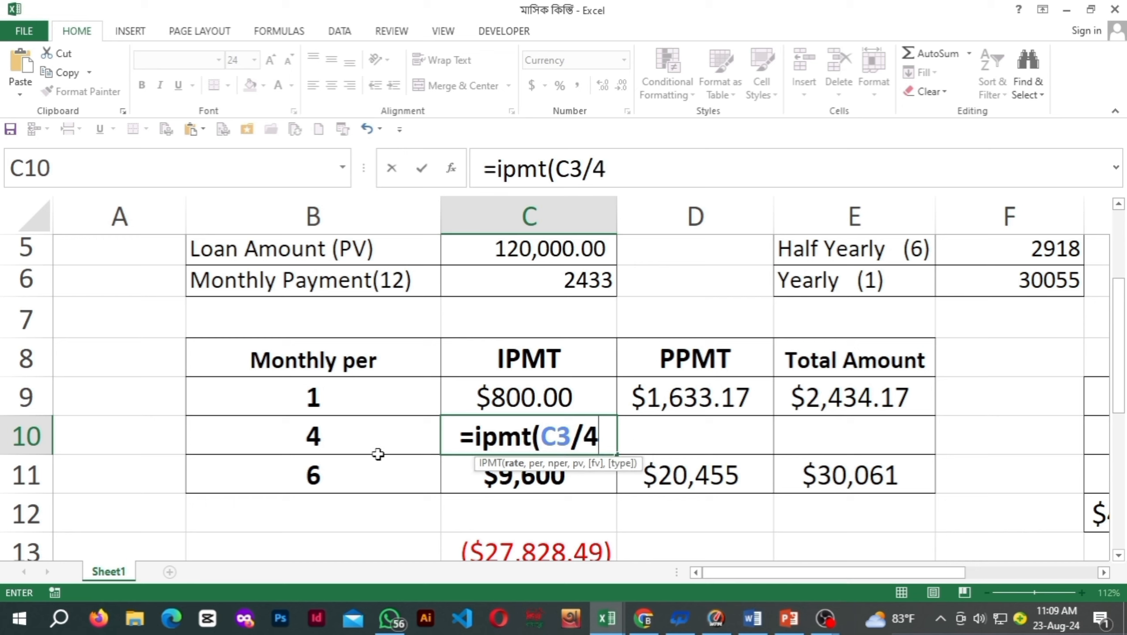
pyautogui.write(',')
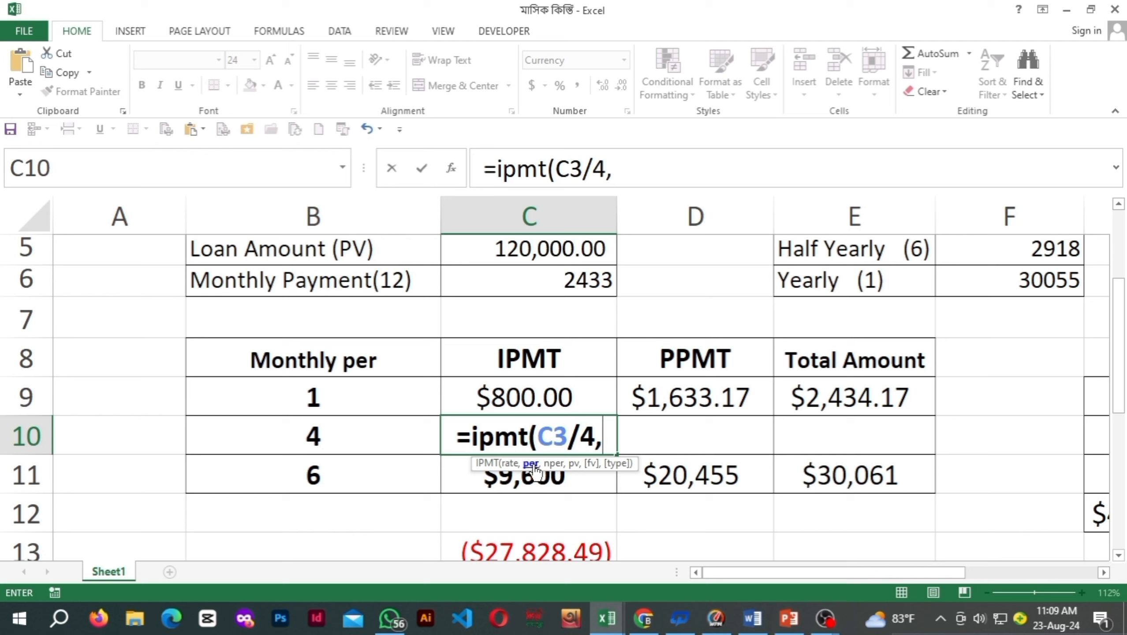
pyautogui.write('4')
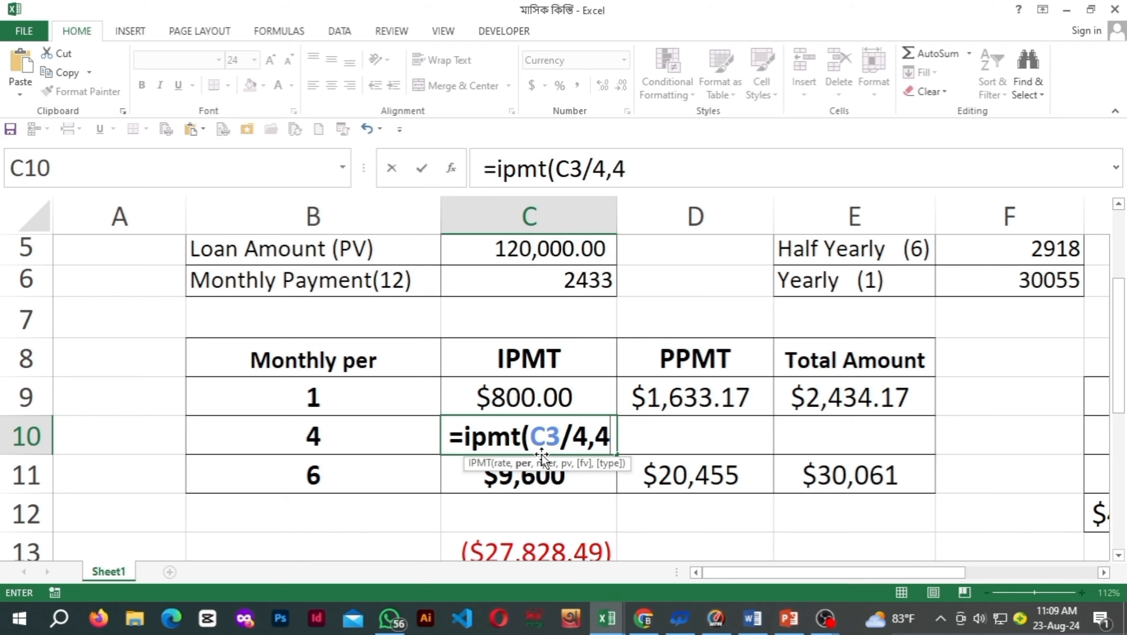
pyautogui.write(',')
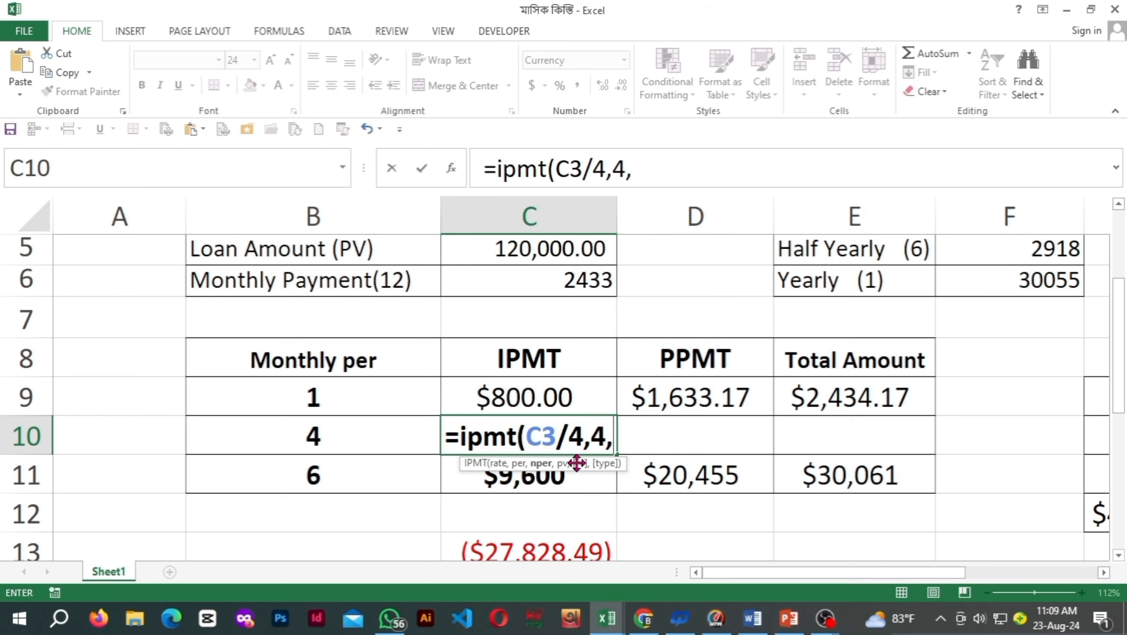
# - Complete the IPMT formula in C10 with C4*12 as nper and -C5 as the present value
pyautogui.scroll(1, 615, 457)
pyautogui.click(588, 339)
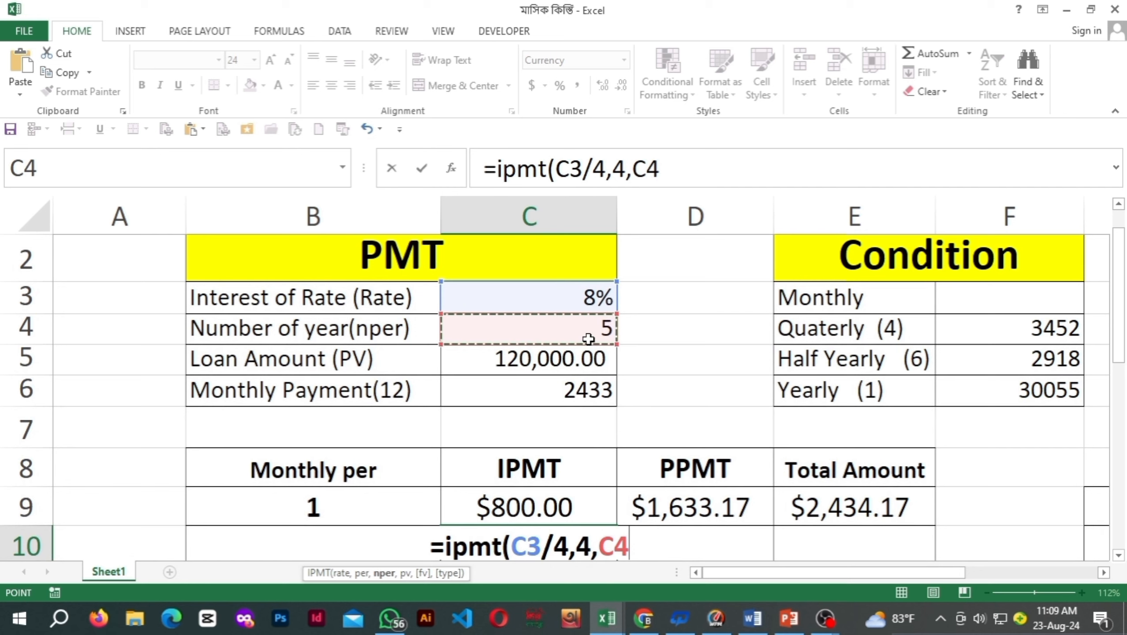
pyautogui.write('*12,-')
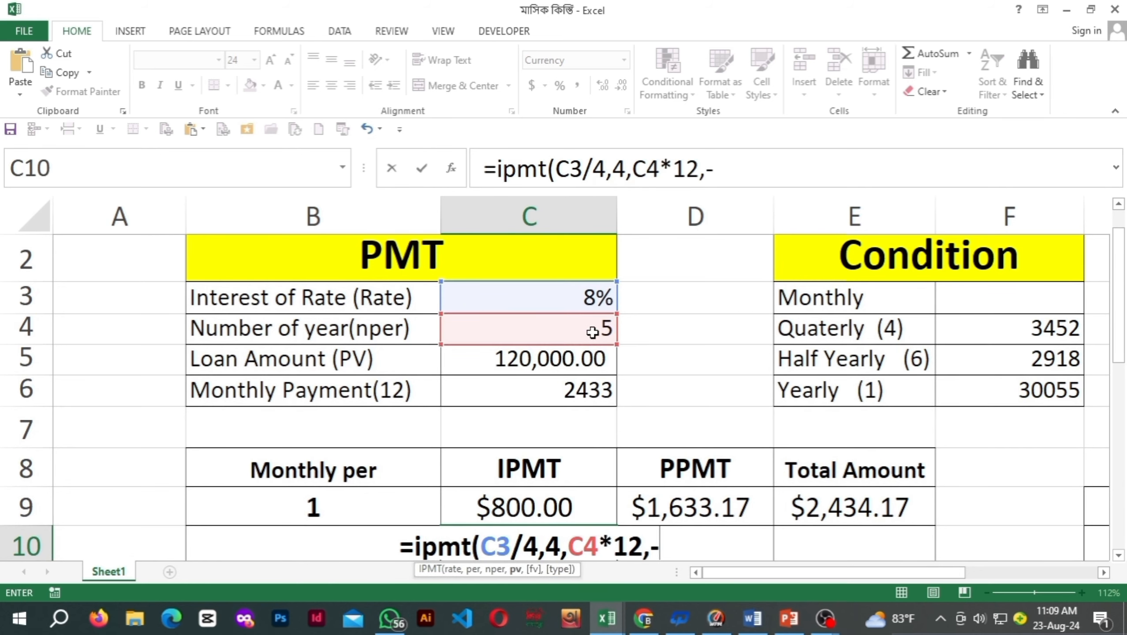
pyautogui.click(573, 362)
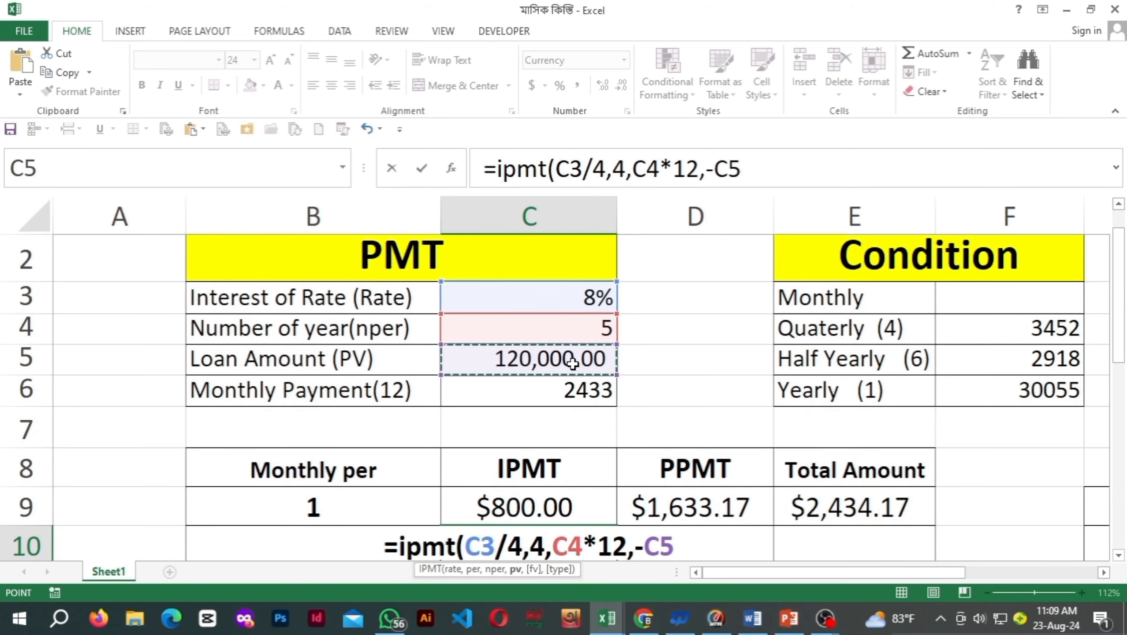
pyautogui.write(')')
pyautogui.press('Return')
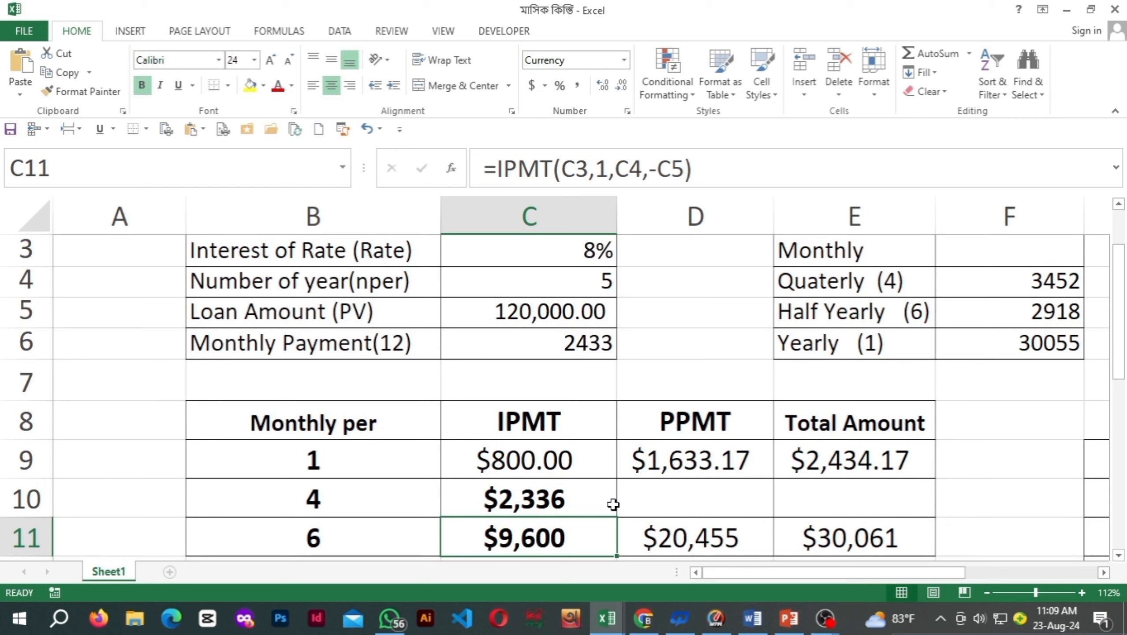
# - Review the IPMT and PPMT formulas in C10 and D10, in the table row for 4
pyautogui.click(565, 487)
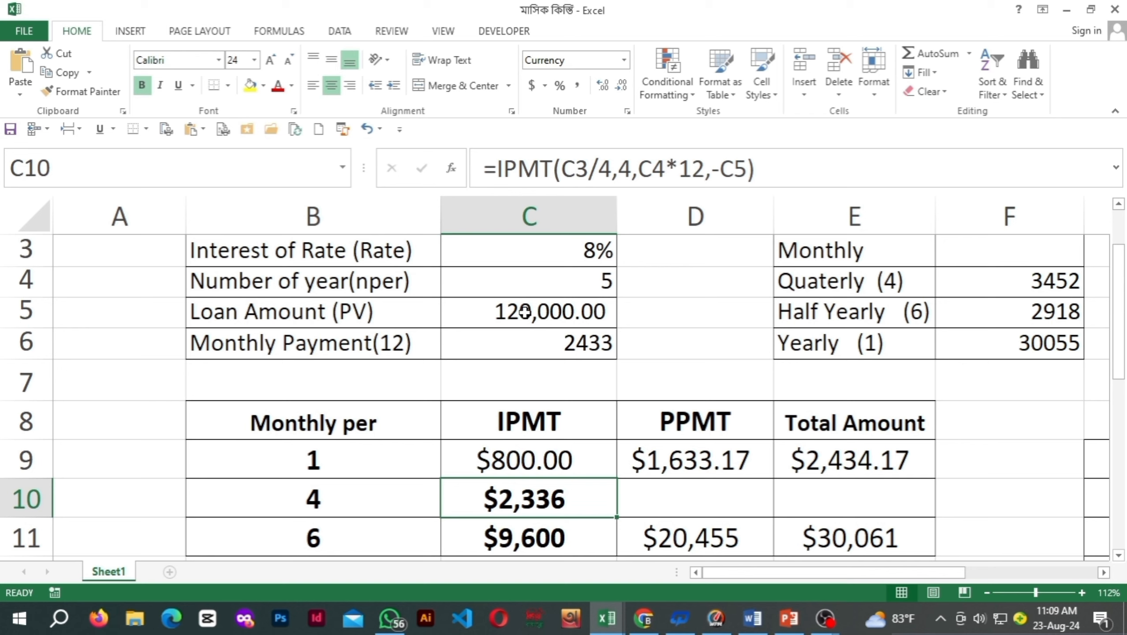
pyautogui.click(760, 507)
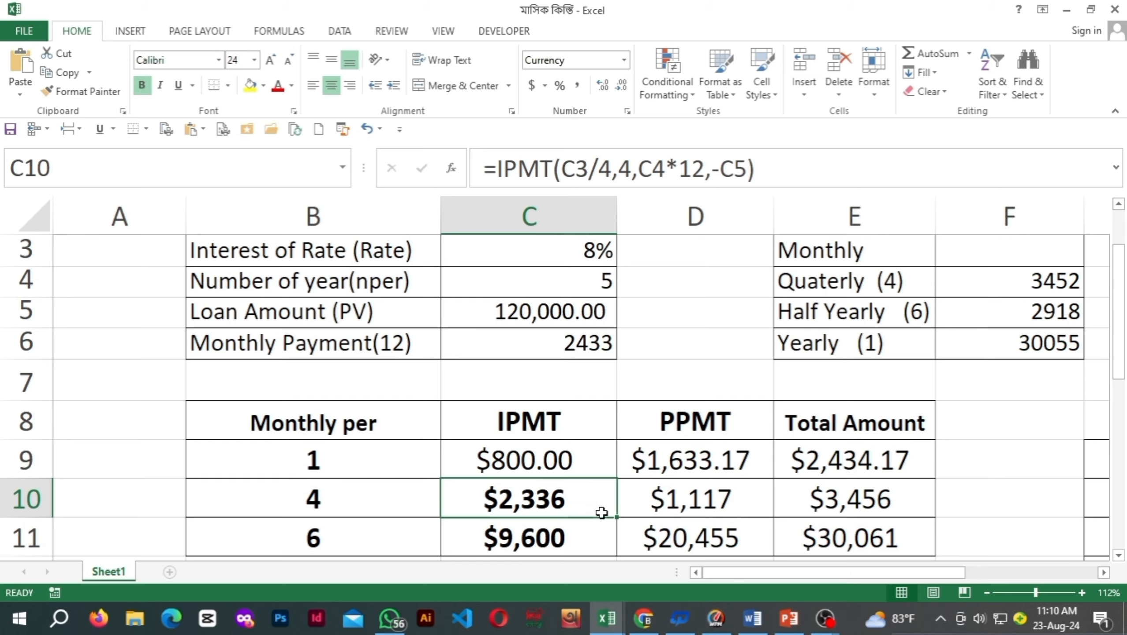
pyautogui.scroll(1, 602, 510)
pyautogui.scroll(-1, 602, 524)
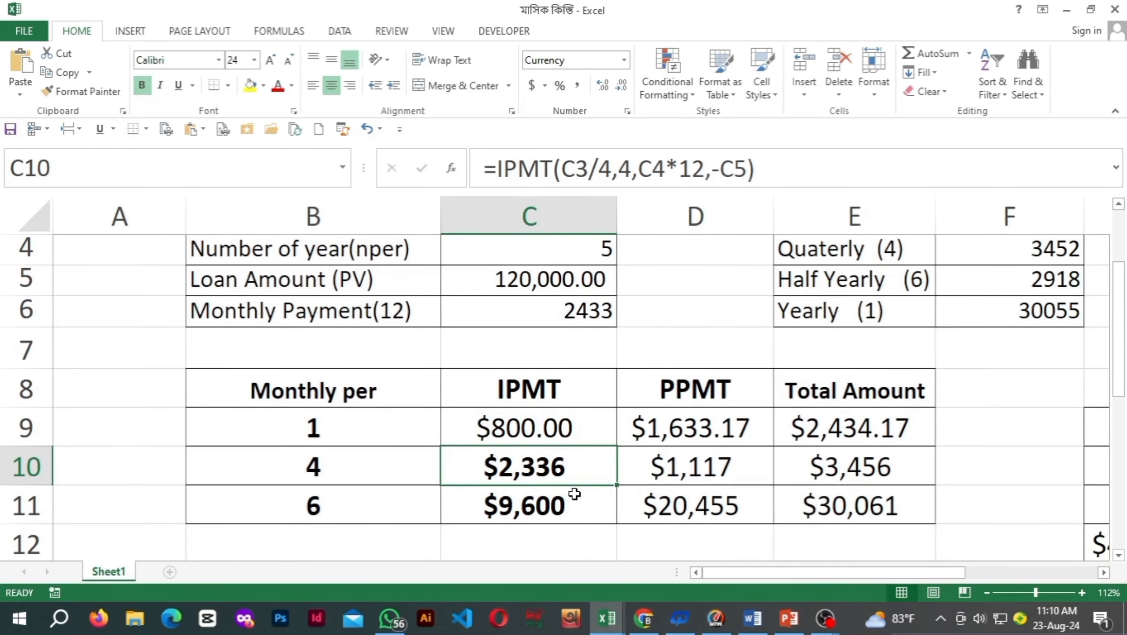
pyautogui.scroll(2, 800, 502)
pyautogui.scroll(-2, 799, 453)
pyautogui.click(701, 478)
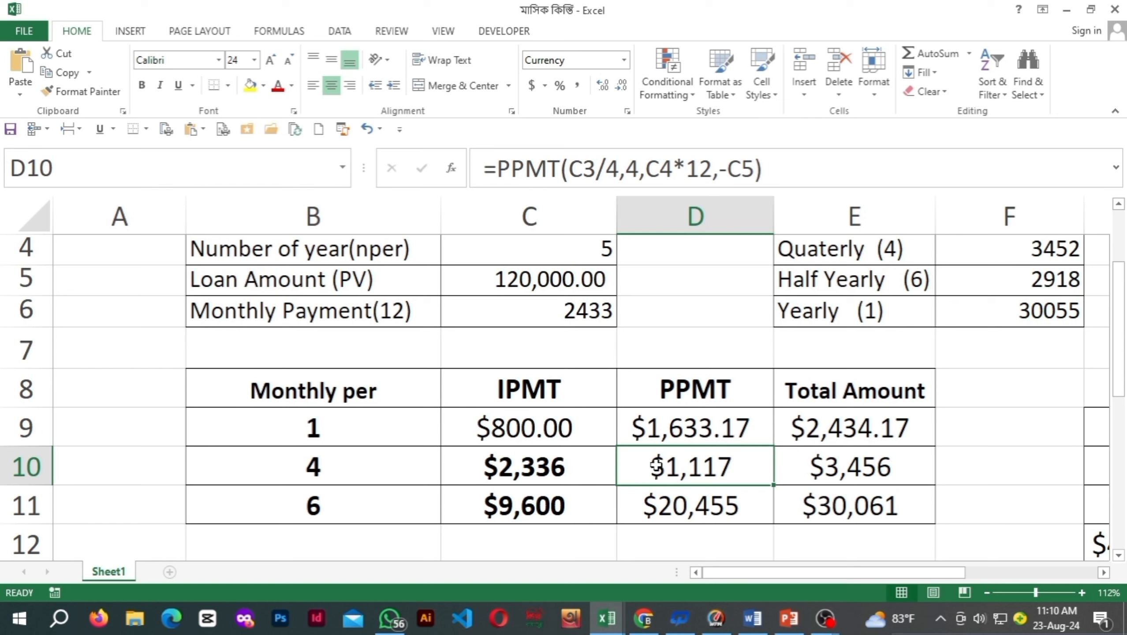
pyautogui.click(453, 471)
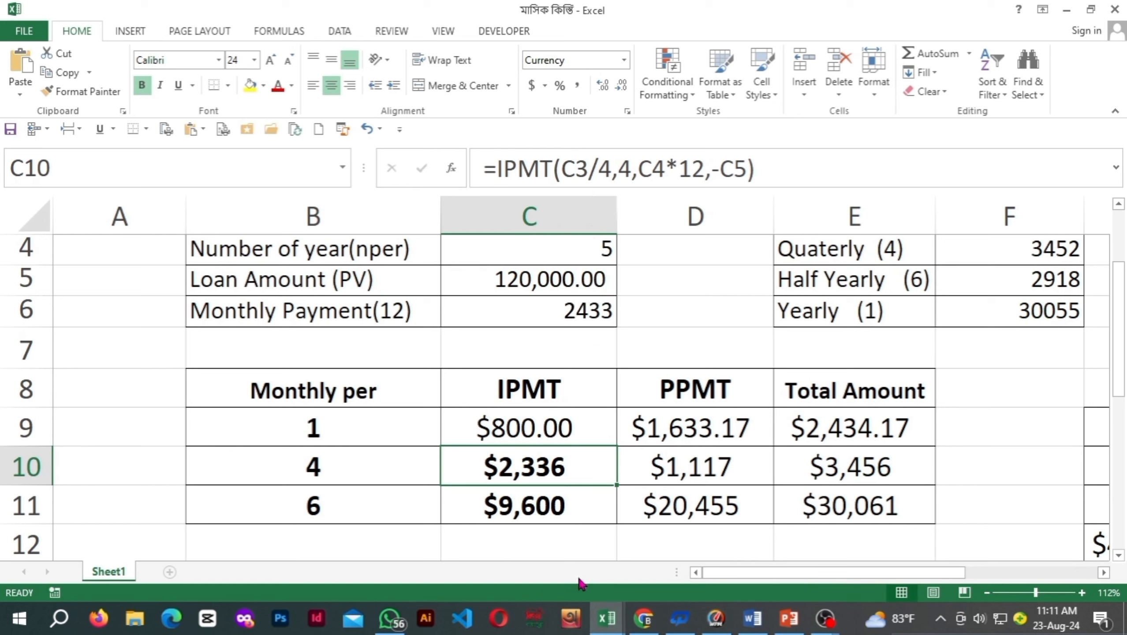
pyautogui.scroll(1, 667, 534)
pyautogui.scroll(-2, 653, 521)
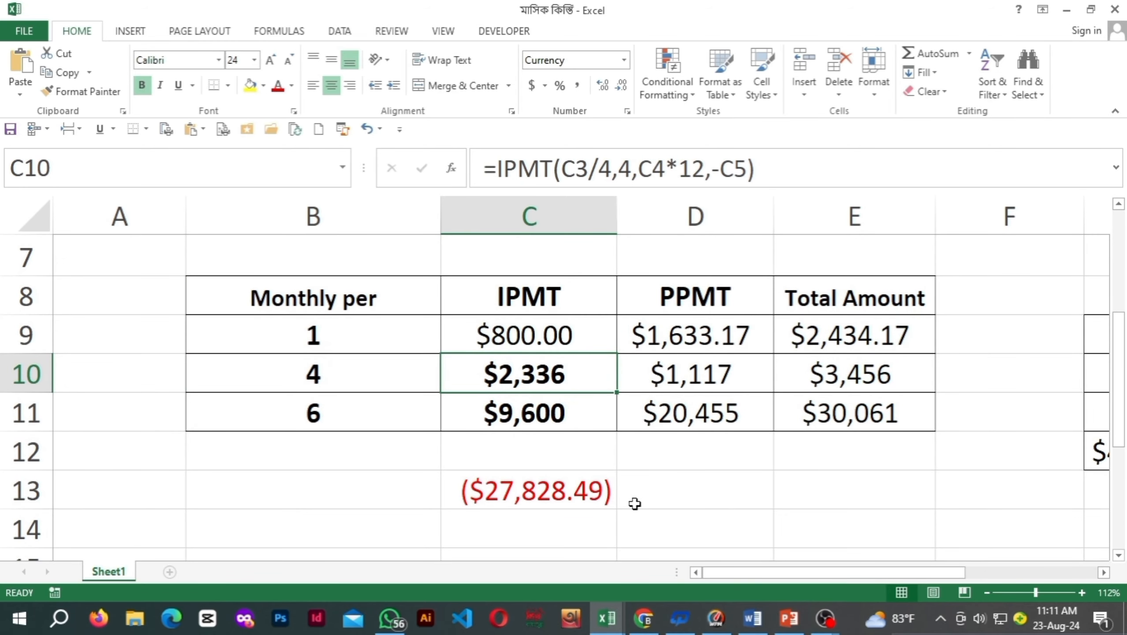
pyautogui.scroll(2, 634, 504)
# - Insert the PMT function into cell D5 from the library of financial functions
pyautogui.click(593, 548)
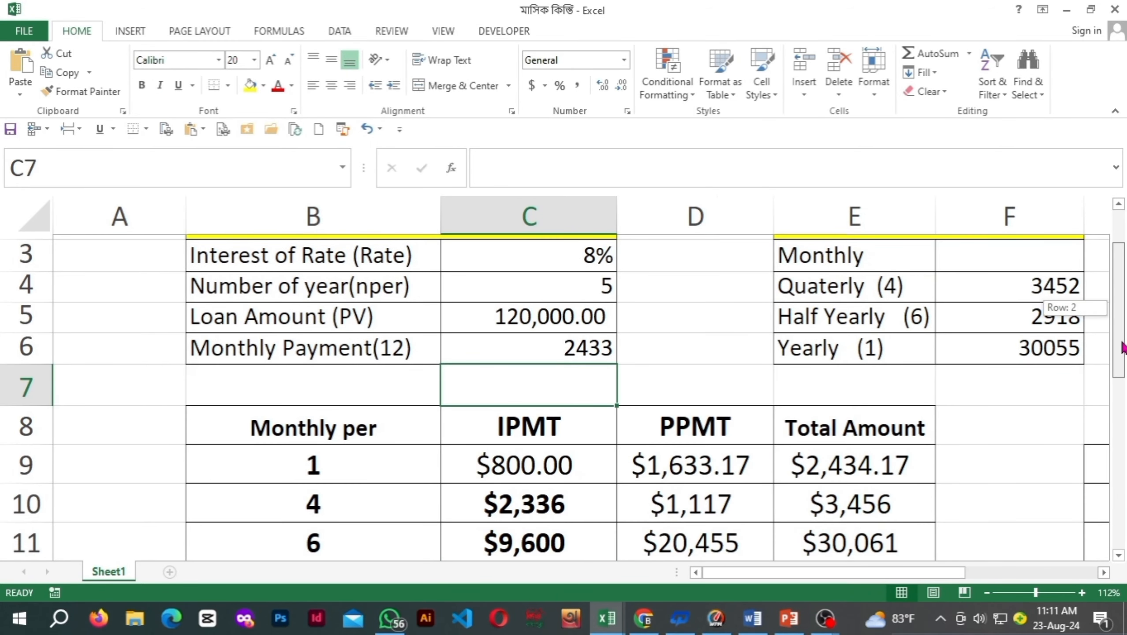
pyautogui.moveTo(1123, 347); pyautogui.dragTo(1125, 319)
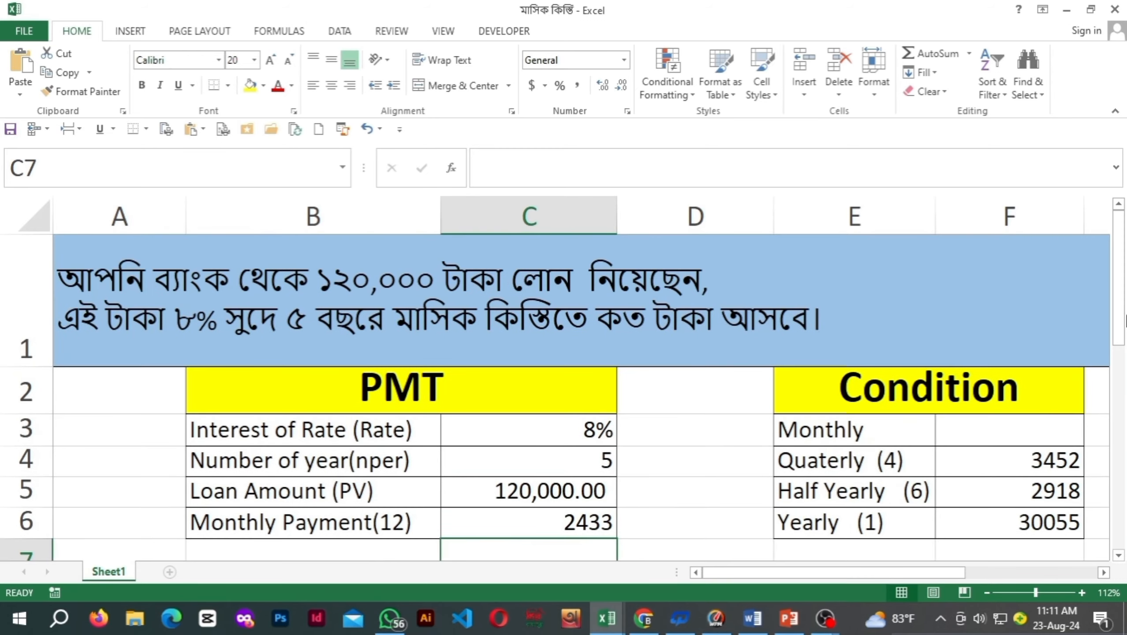
pyautogui.click(669, 466)
pyautogui.click(583, 529)
pyautogui.click(687, 474)
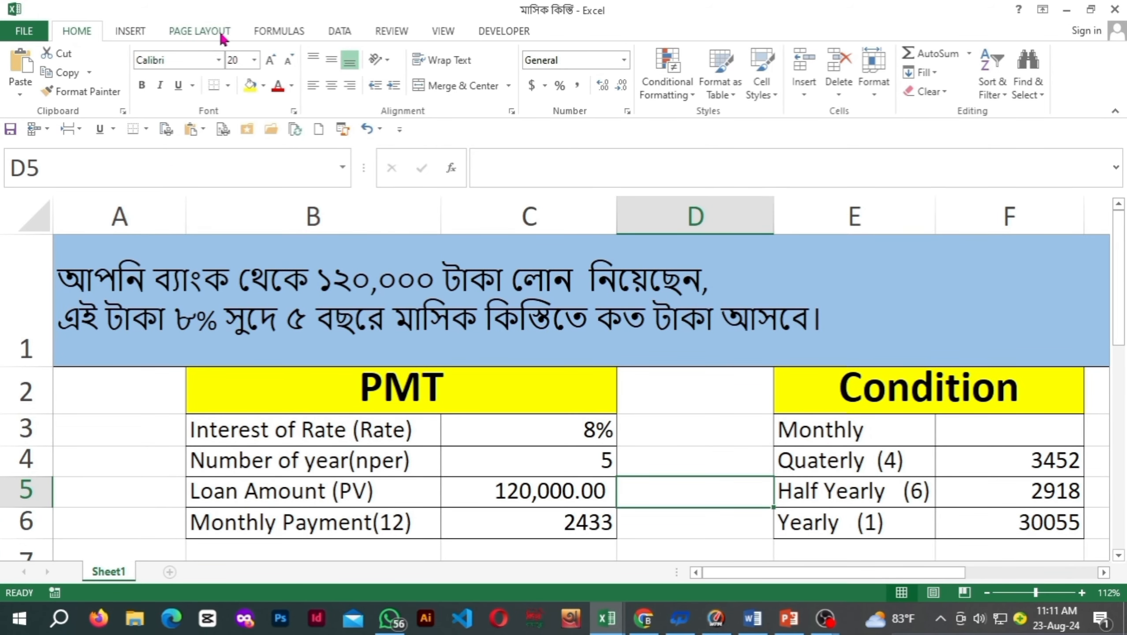
pyautogui.click(290, 32)
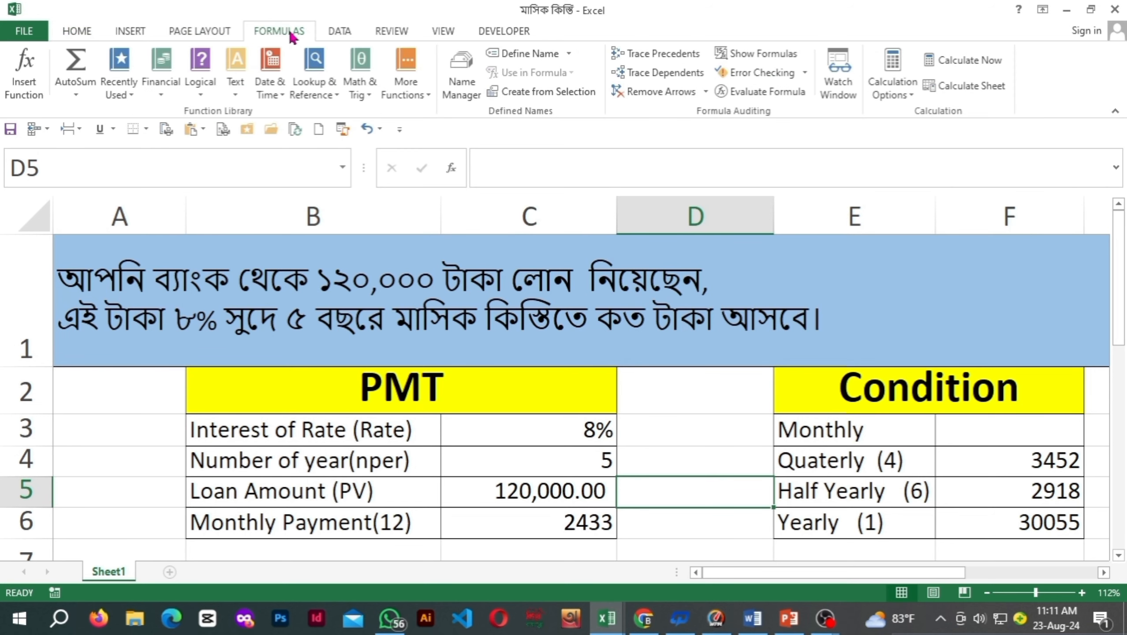
pyautogui.click(162, 86)
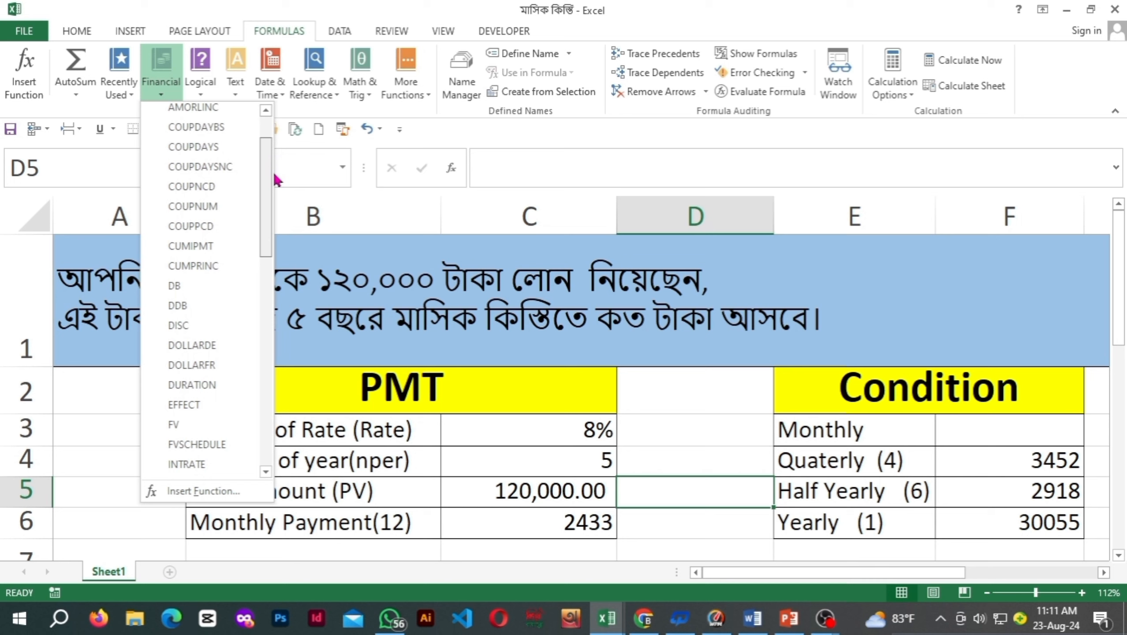
pyautogui.moveTo(274, 174); pyautogui.dragTo(278, 333)
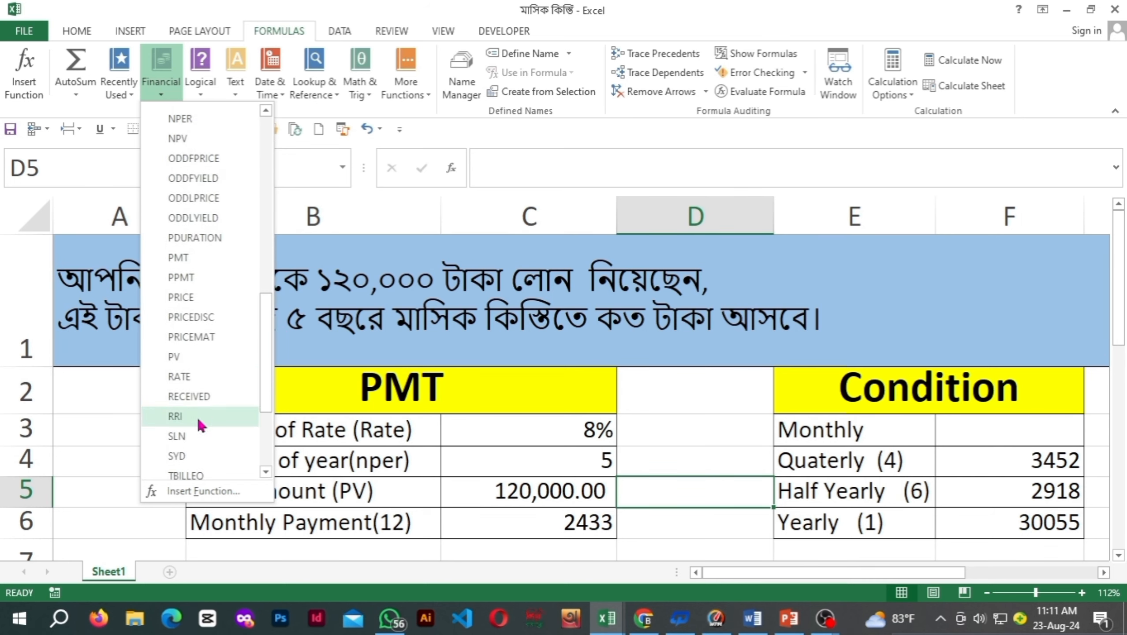
pyautogui.click(181, 258)
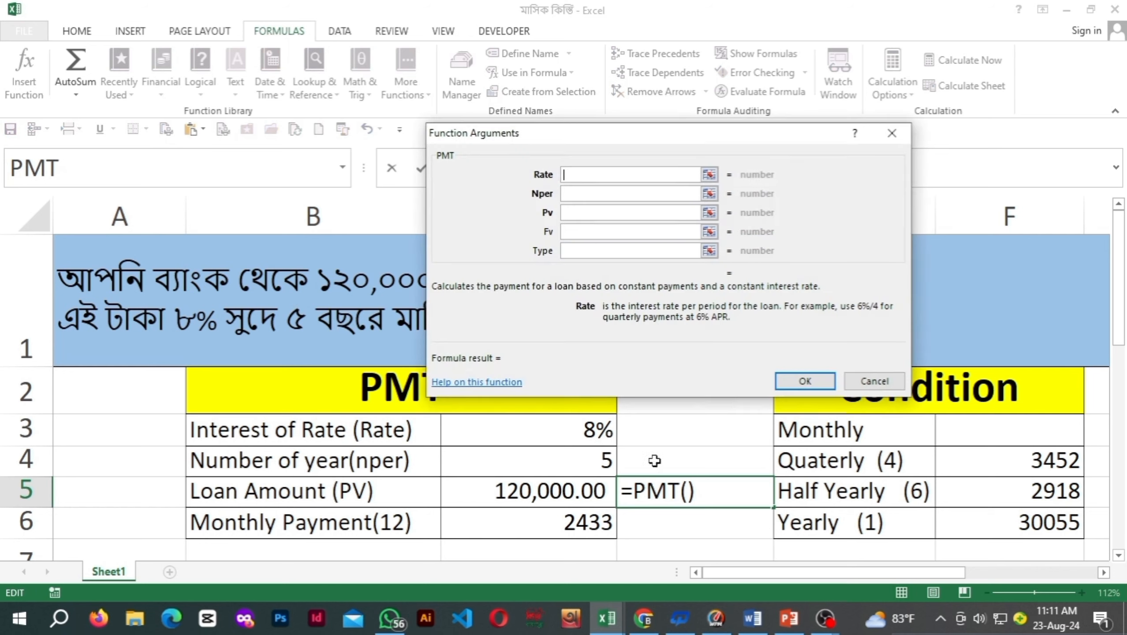
# - Fill in D5's PMT arguments with rate 8%/12, nper 5*12 and Pv -120000
pyautogui.moveTo(652, 133); pyautogui.dragTo(872, 108)
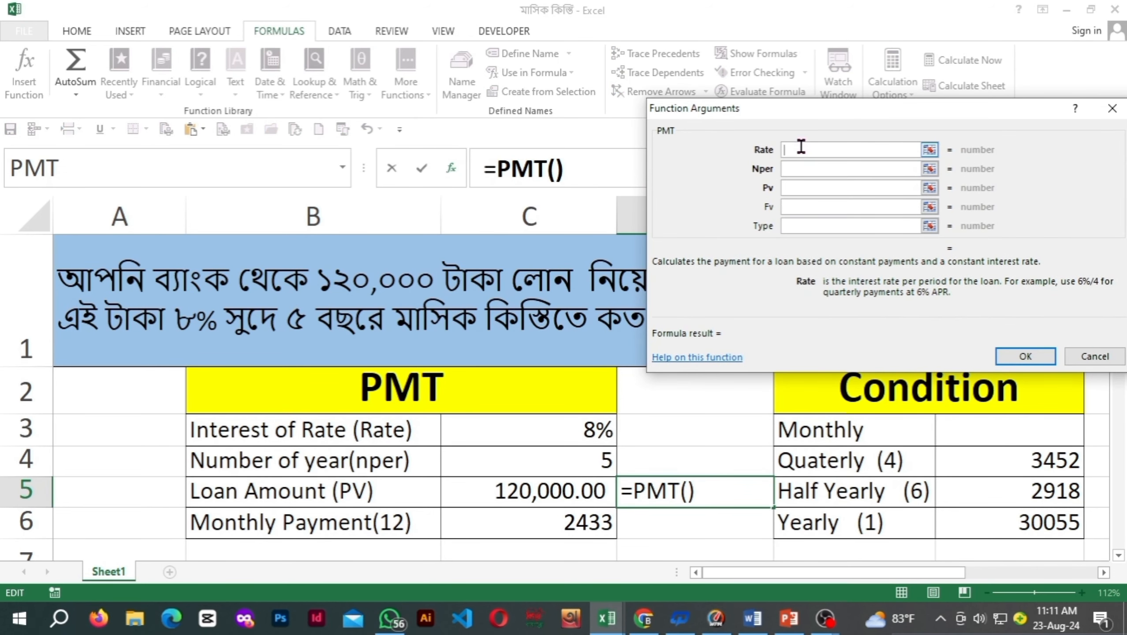
pyautogui.write('8%')
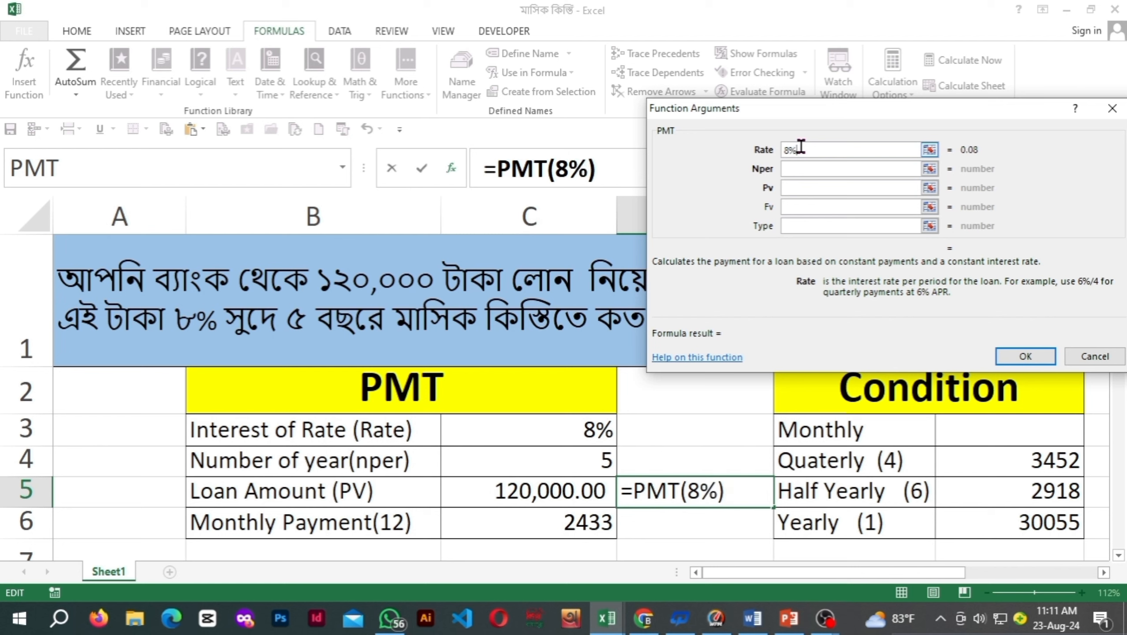
pyautogui.write('/12')
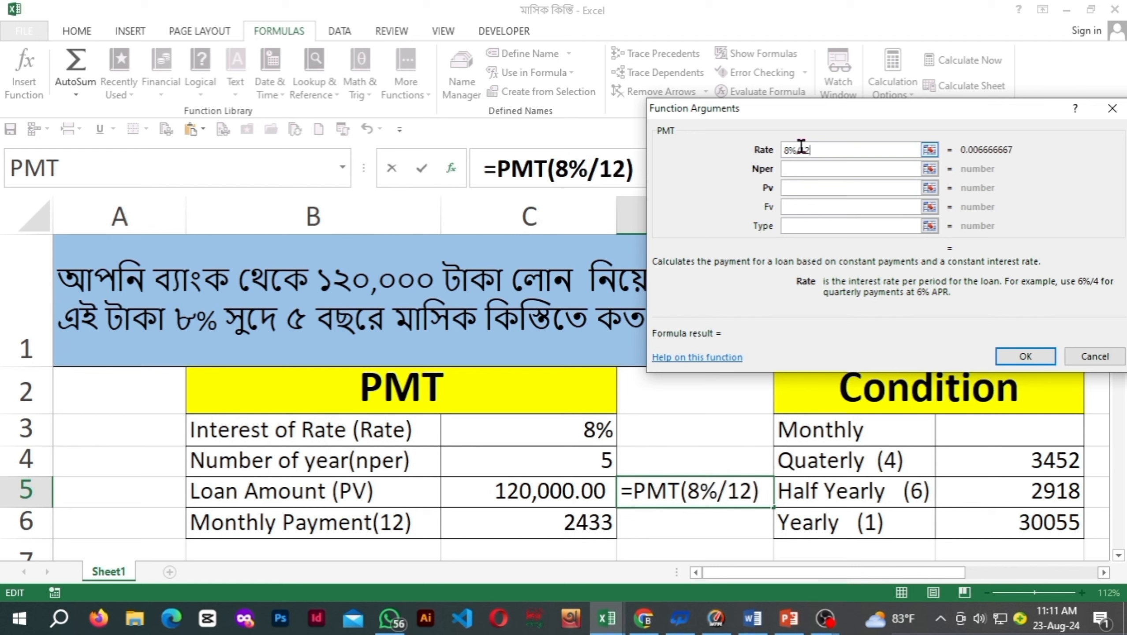
pyautogui.press('Tab')
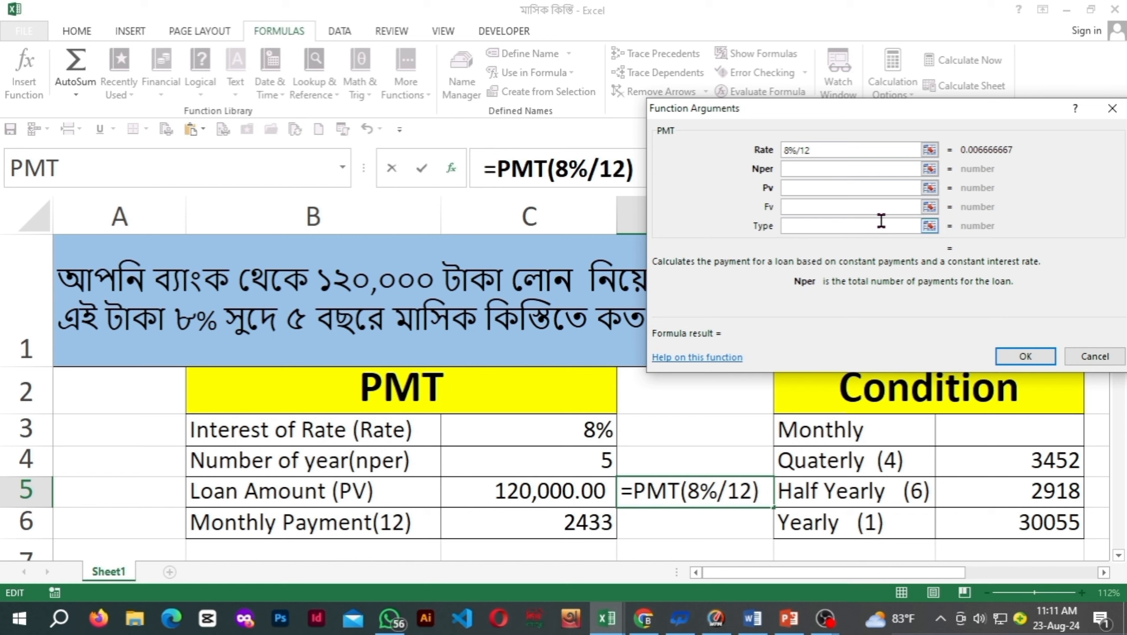
pyautogui.write('5*')
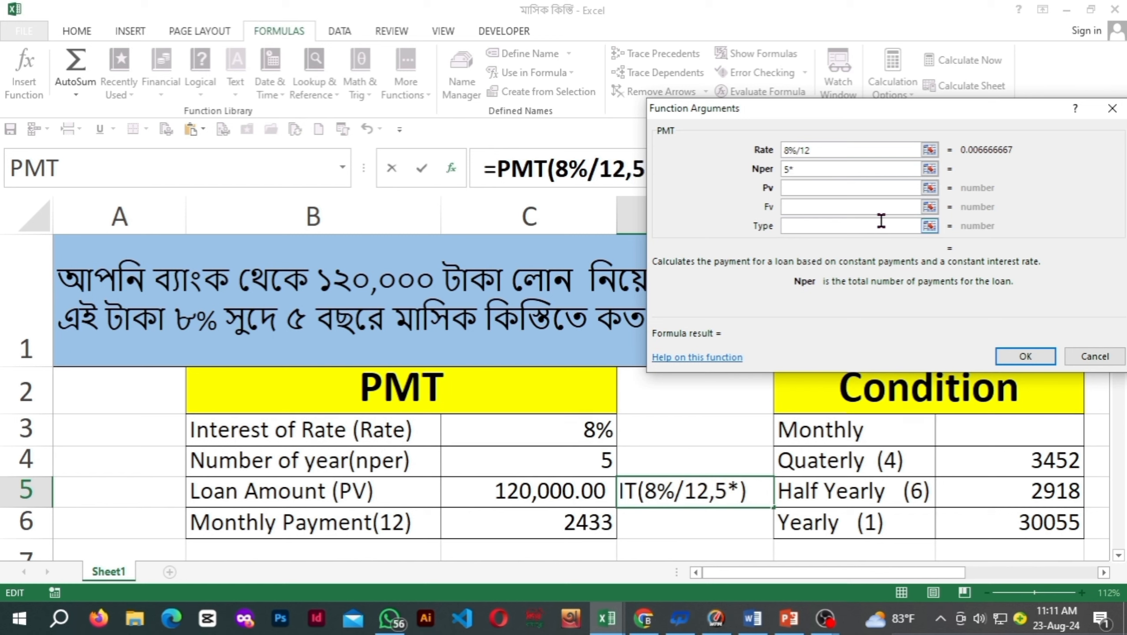
pyautogui.write('12')
pyautogui.click(804, 189)
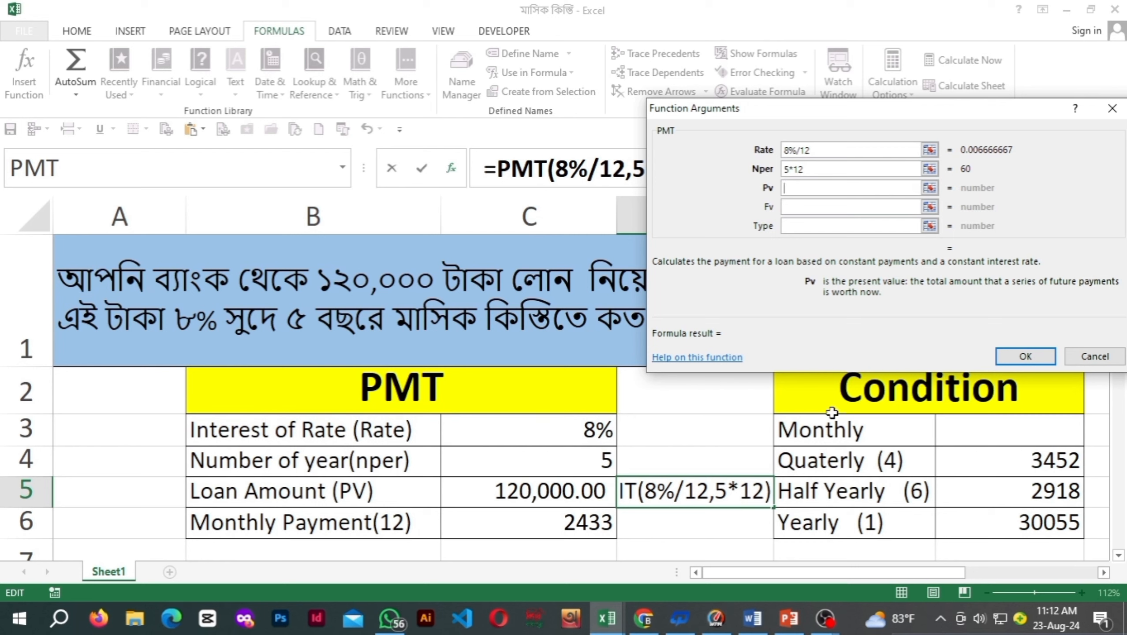
pyautogui.write('-')
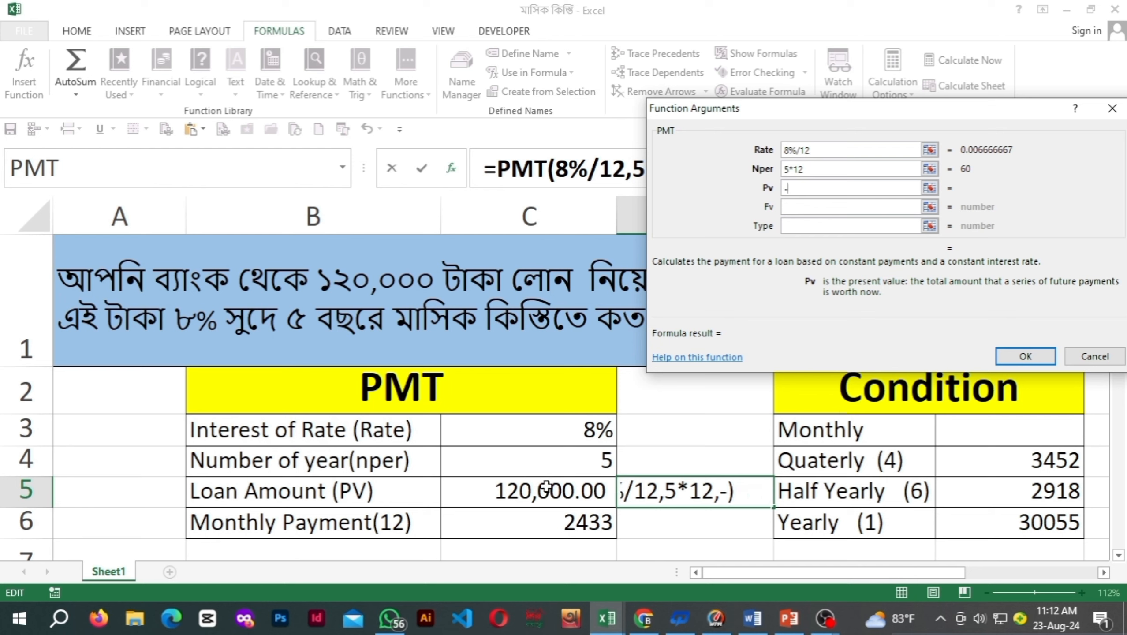
pyautogui.write('120000')
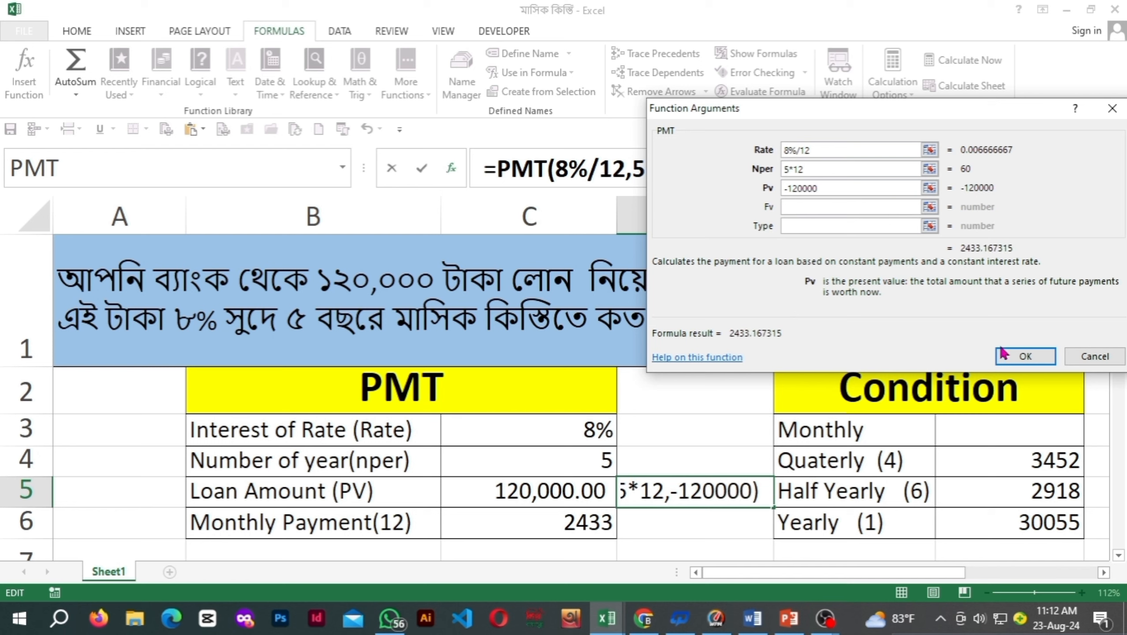
pyautogui.click(1013, 354)
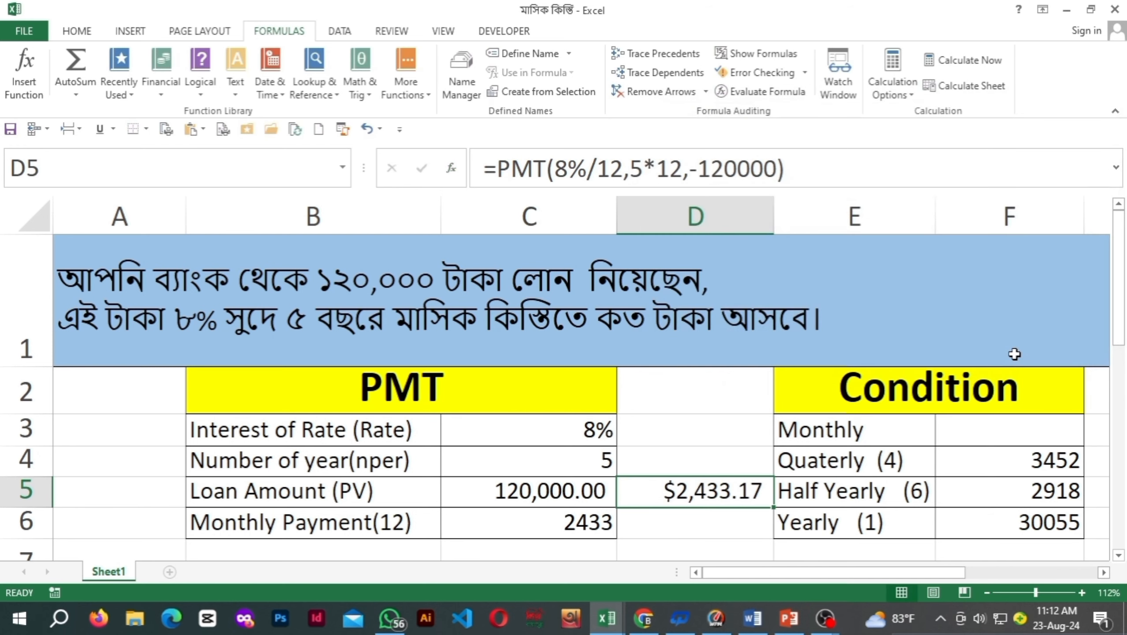
# - Compare the PMT formula in D5 with the Monthly Payment formula in C6
pyautogui.click(598, 521)
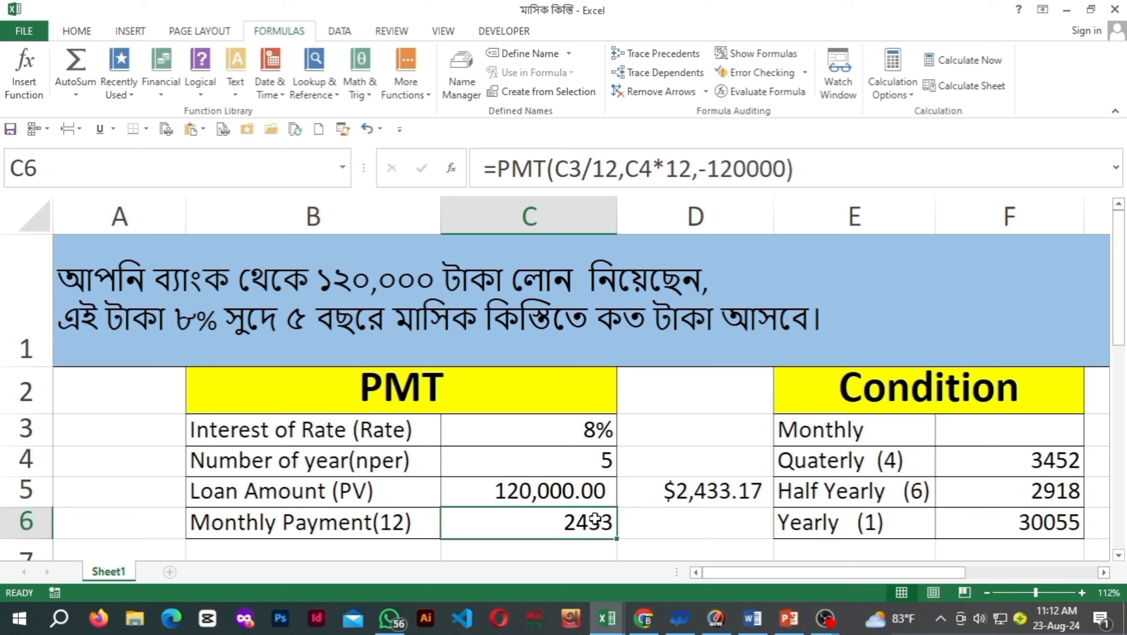
pyautogui.click(704, 490)
pyautogui.click(614, 529)
pyautogui.click(687, 494)
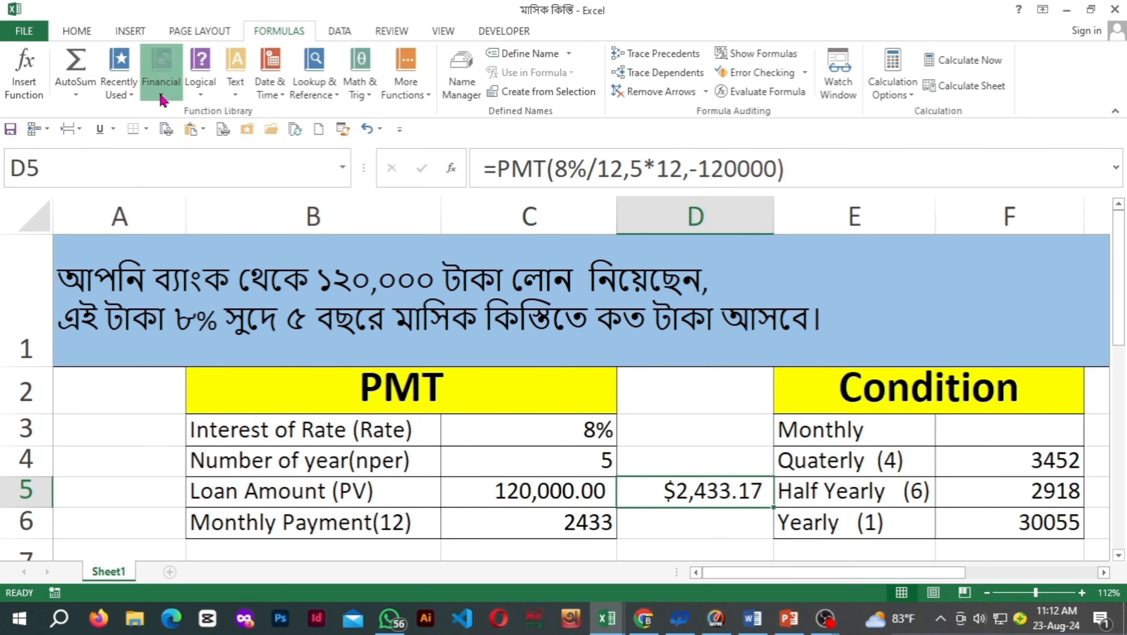
# - Look up IPMT in the list of financial functions and check the IPMT and PPMT table again
pyautogui.click(161, 71)
pyautogui.moveTo(263, 213); pyautogui.dragTo(262, 327)
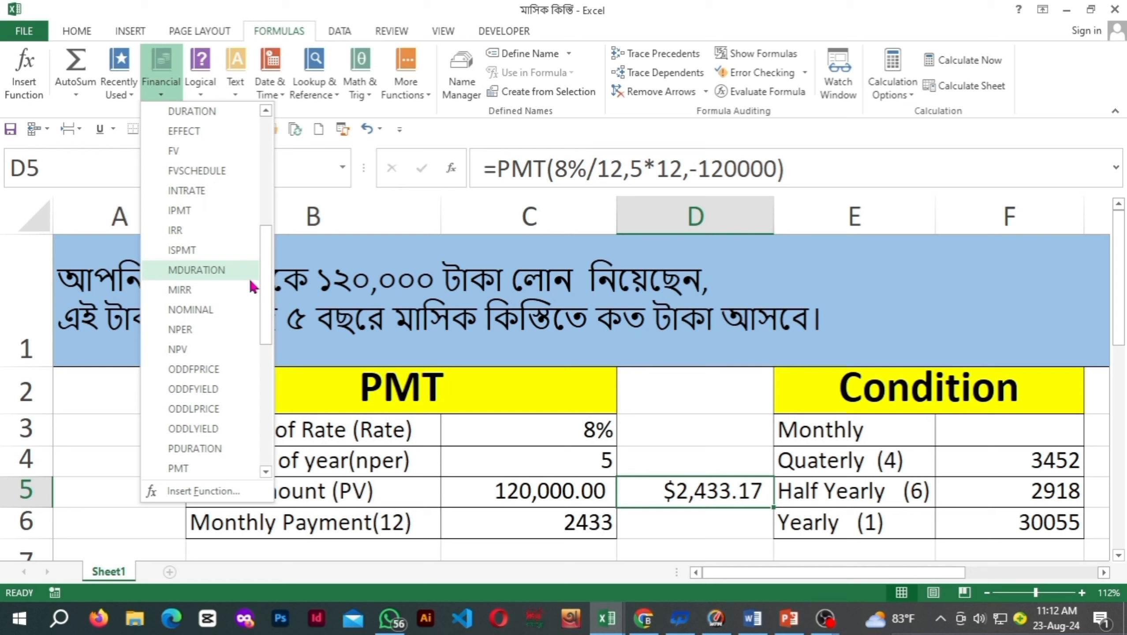
pyautogui.moveTo(263, 279); pyautogui.dragTo(276, 314)
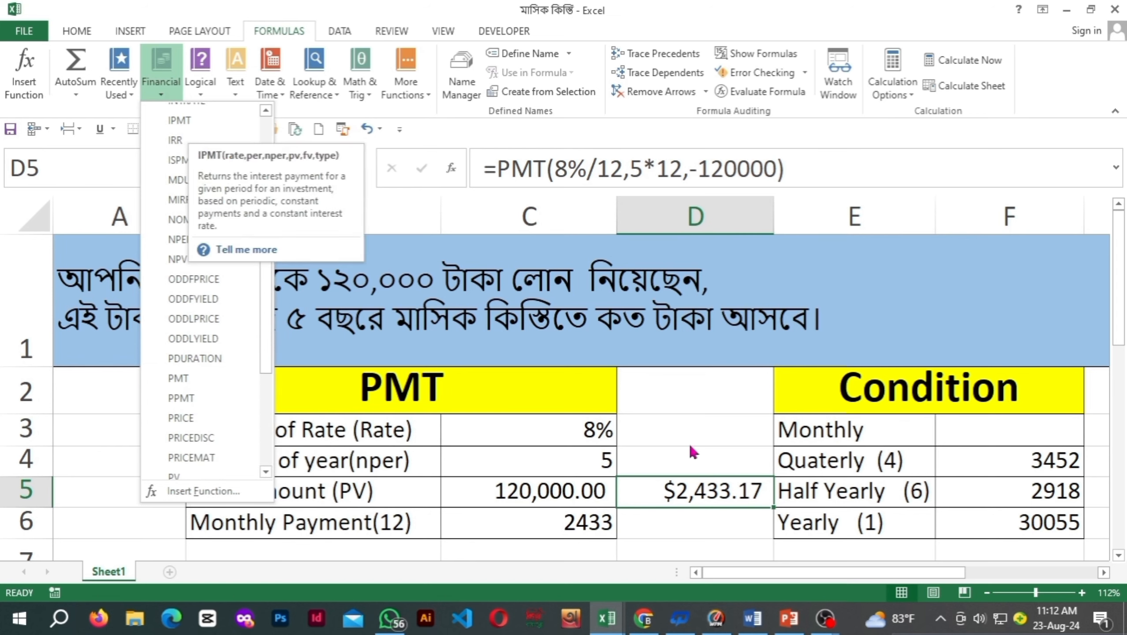
pyautogui.click(689, 521)
pyautogui.click(691, 515)
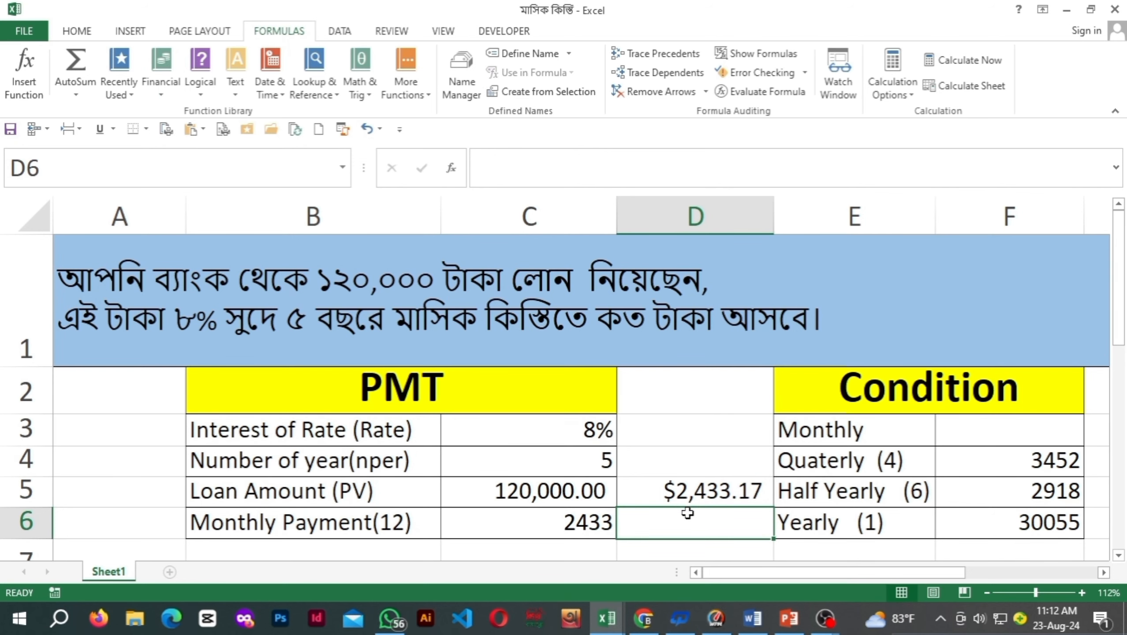
pyautogui.scroll(-1, 688, 514)
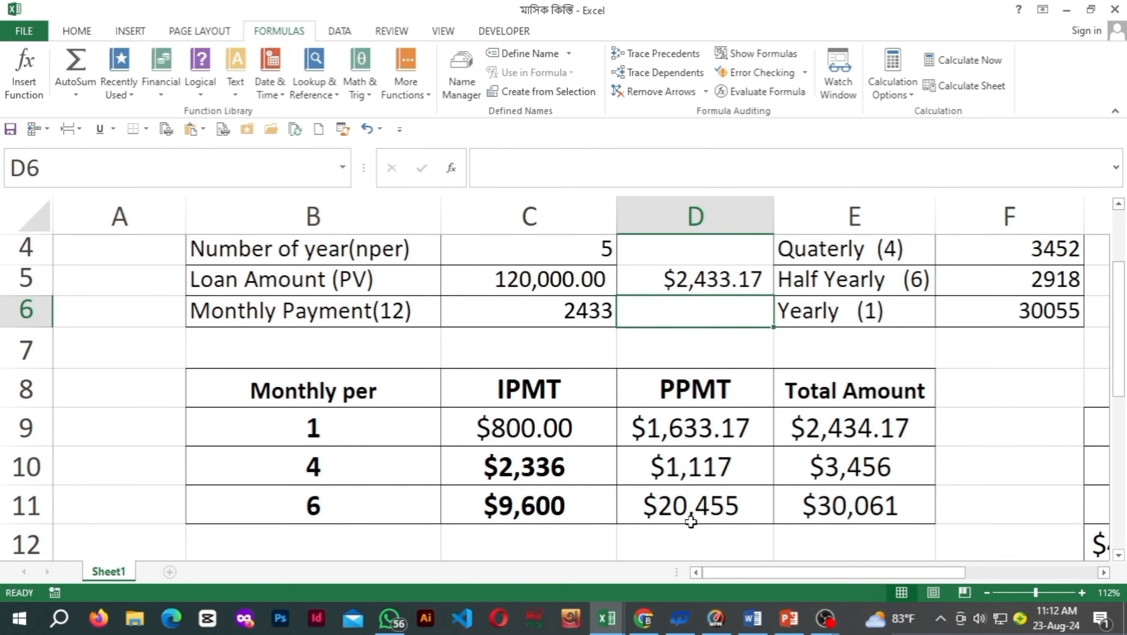
pyautogui.scroll(1, 690, 523)
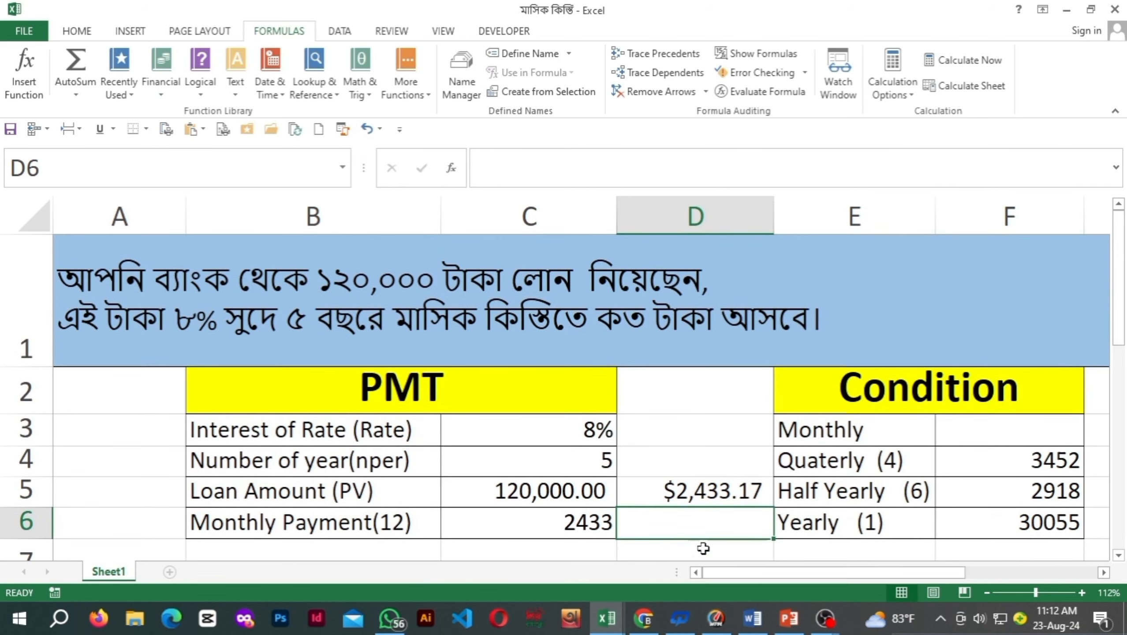